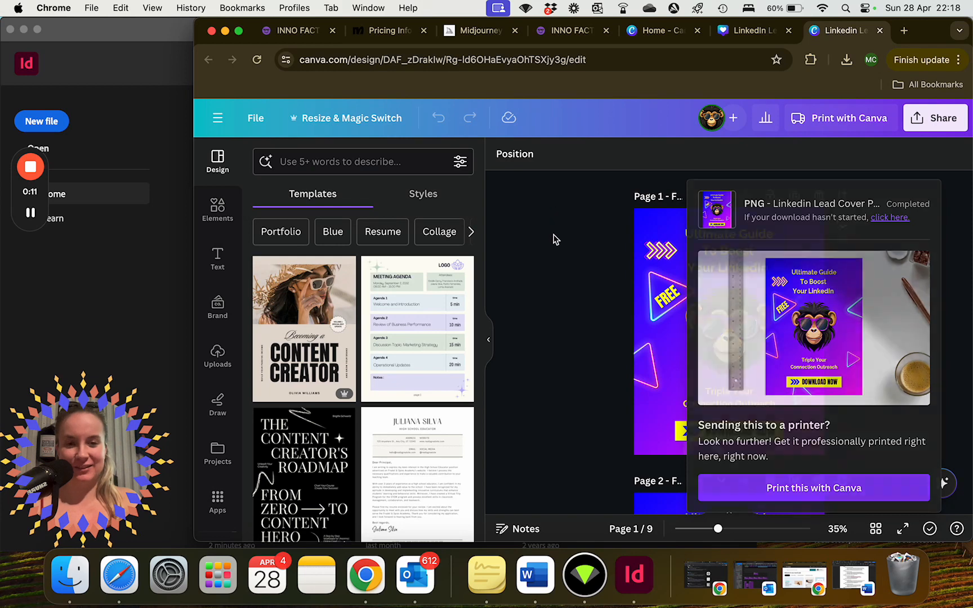
- Examine the LinkedIn lead cover and ending page designs open in Canva
{"action": "left_click", "coordinate": [546, 237]}
{"action": "left_click", "coordinate": [664, 32]}
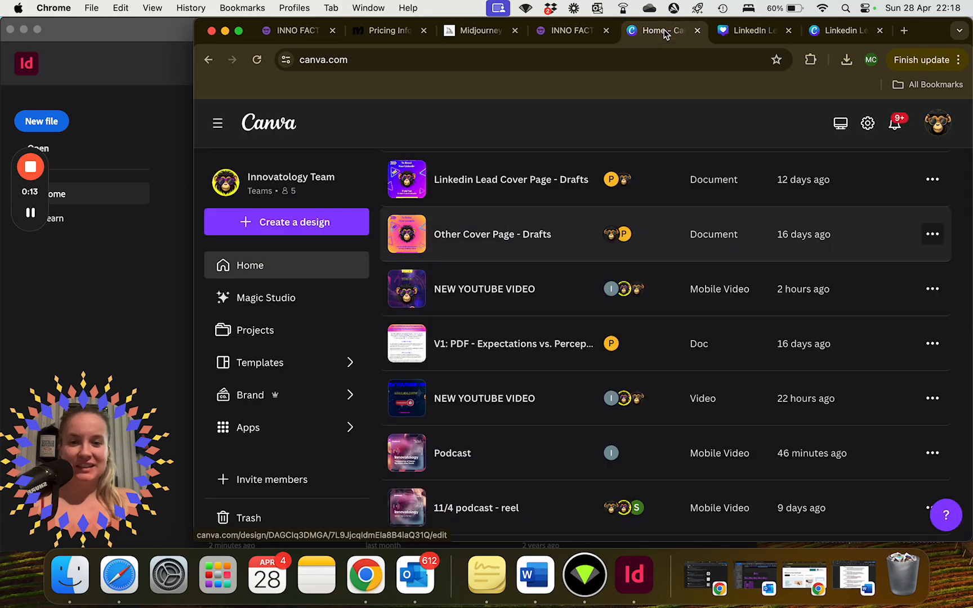
{"action": "left_click", "coordinate": [726, 34]}
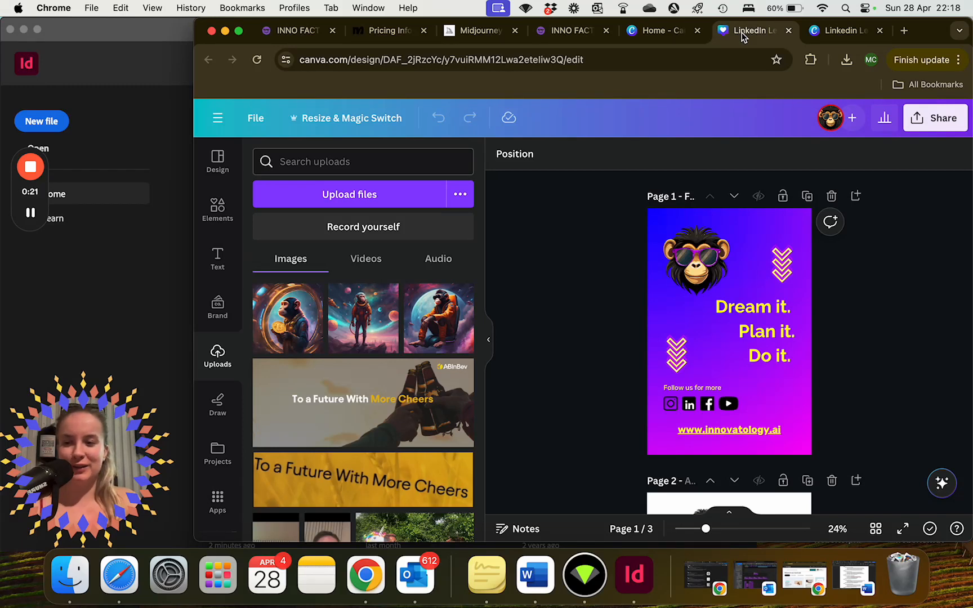
{"action": "left_click", "coordinate": [63, 298]}
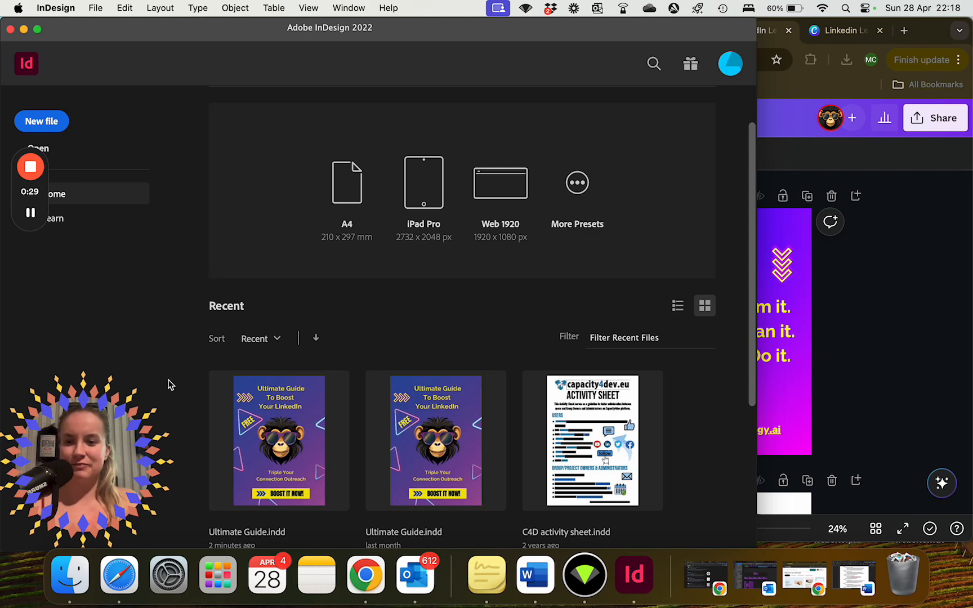
{"action": "left_click", "coordinate": [901, 314]}
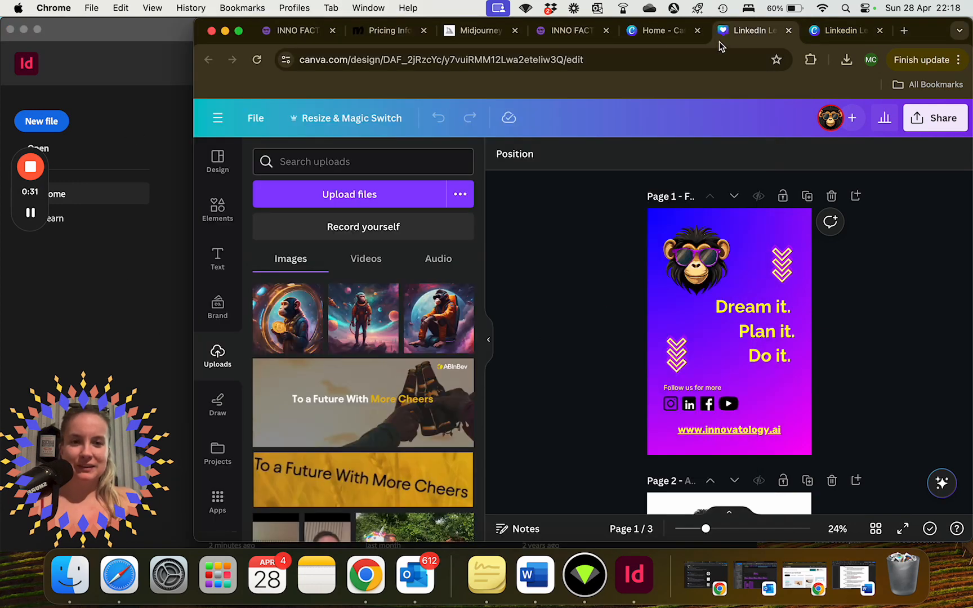
{"action": "left_click", "coordinate": [637, 32]}
{"action": "left_click", "coordinate": [729, 41]}
{"action": "left_click", "coordinate": [848, 33]}
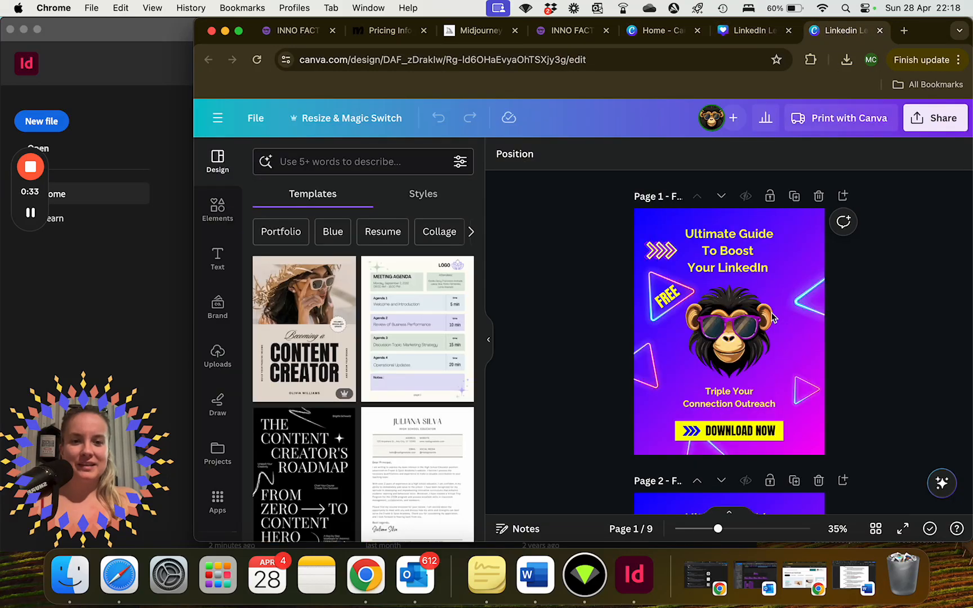
{"action": "left_click", "coordinate": [761, 35]}
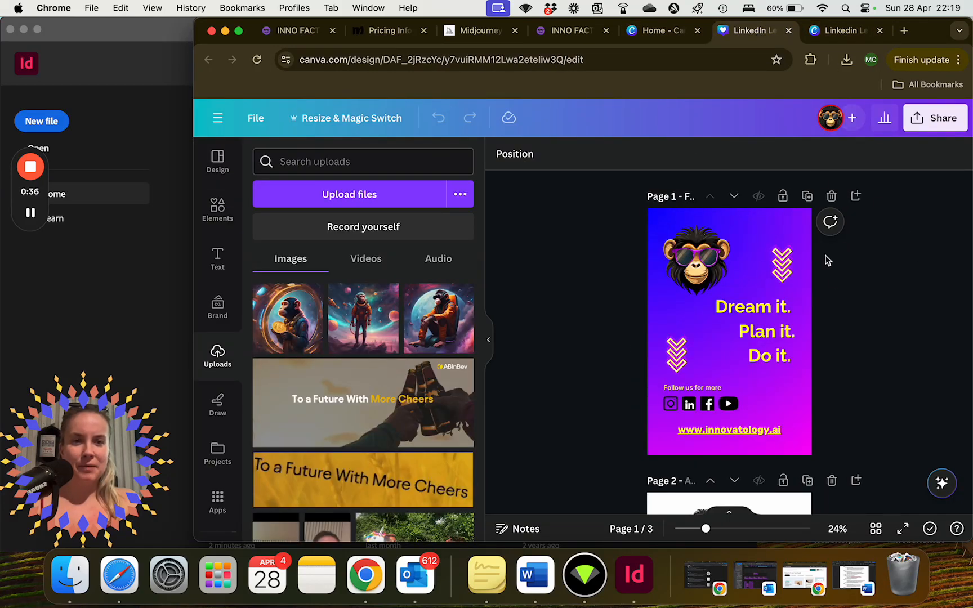
{"action": "left_click", "coordinate": [846, 60]}
{"action": "left_click", "coordinate": [933, 313]}
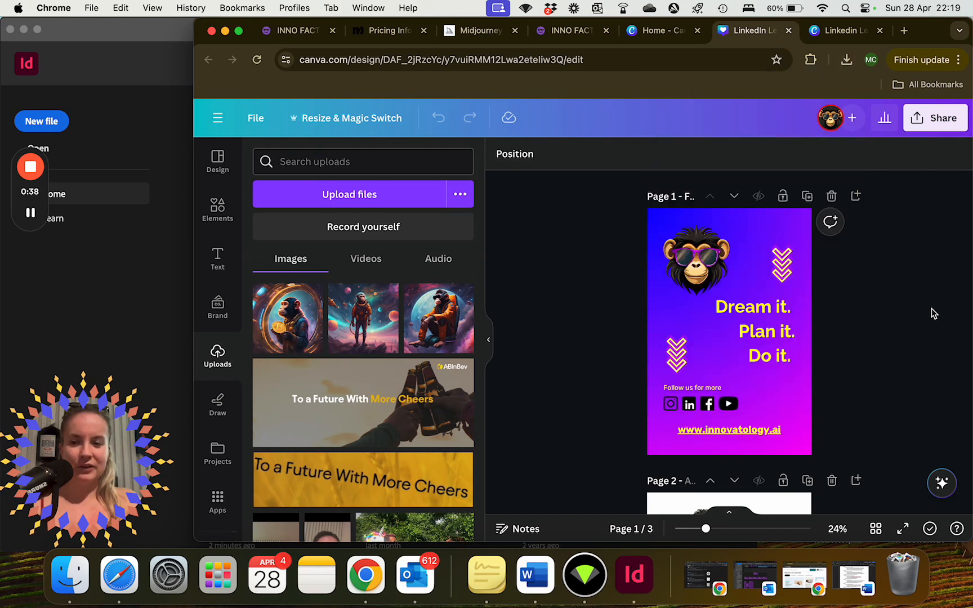
- Switch to InDesign and create a blank A4 document of 210 x 297 mm, repeating the creation once from the home screen
{"action": "left_click", "coordinate": [113, 292]}
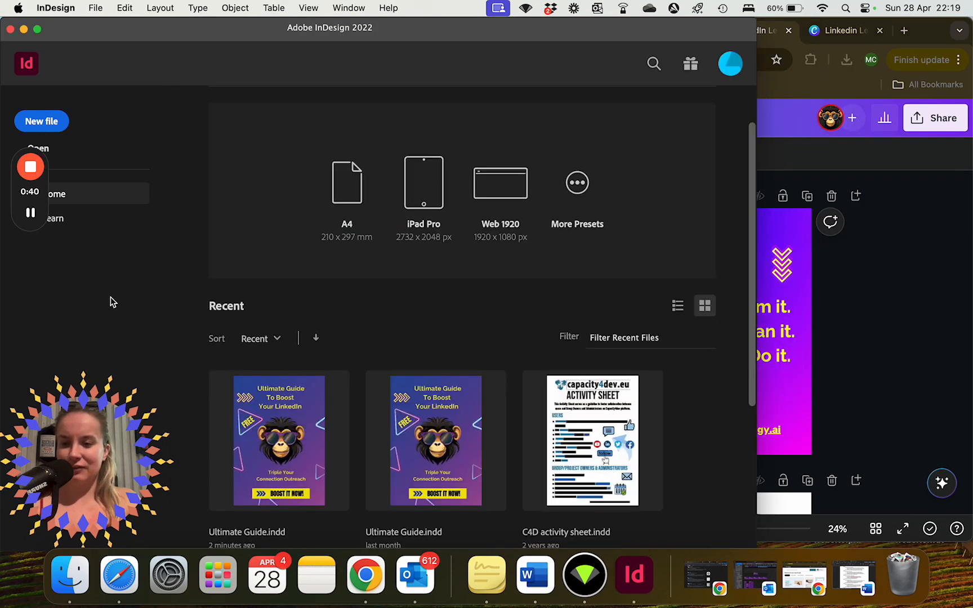
{"action": "left_click", "coordinate": [346, 187]}
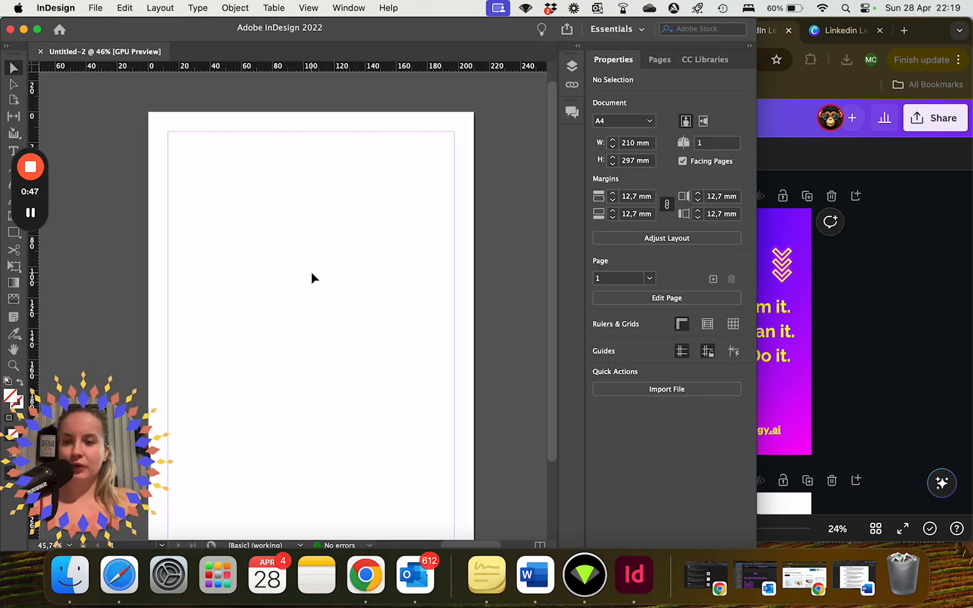
{"action": "left_click", "coordinate": [57, 31]}
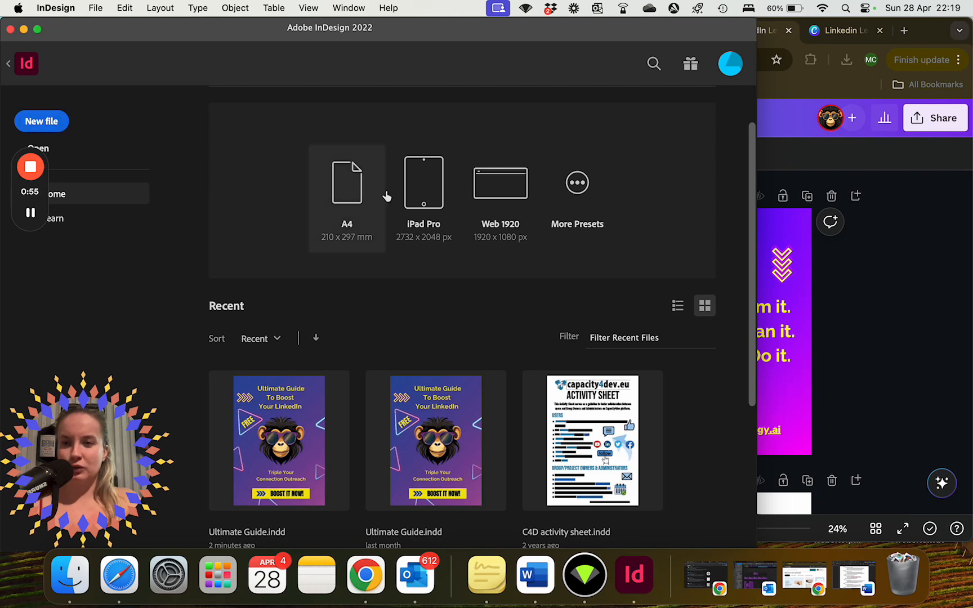
{"action": "left_click", "coordinate": [349, 217]}
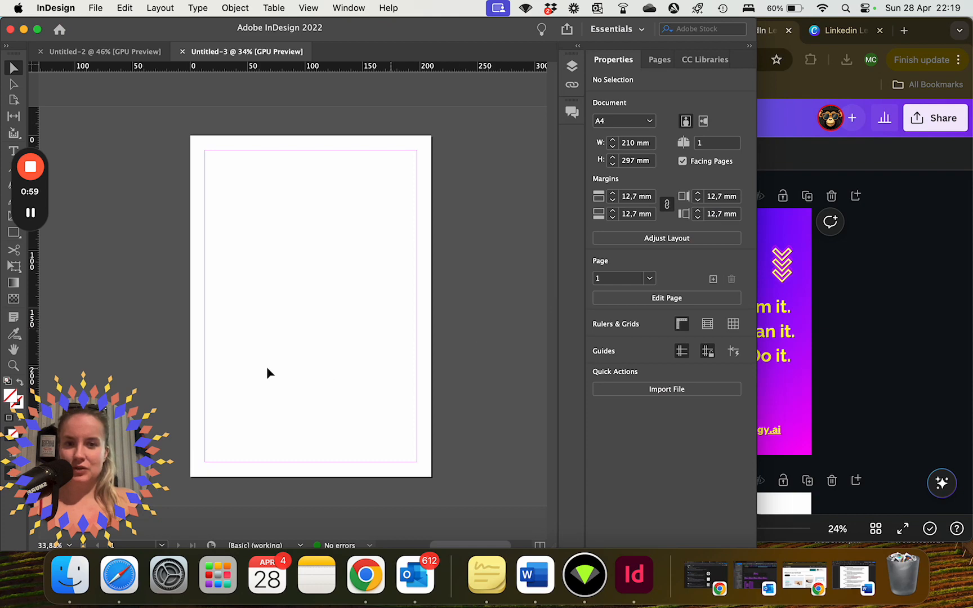
- Place Final version (1).png from Chrome's recent downloads into the InDesign document and align it with the page's top-left corner
{"action": "left_click", "coordinate": [935, 294]}
{"action": "left_click", "coordinate": [846, 59]}
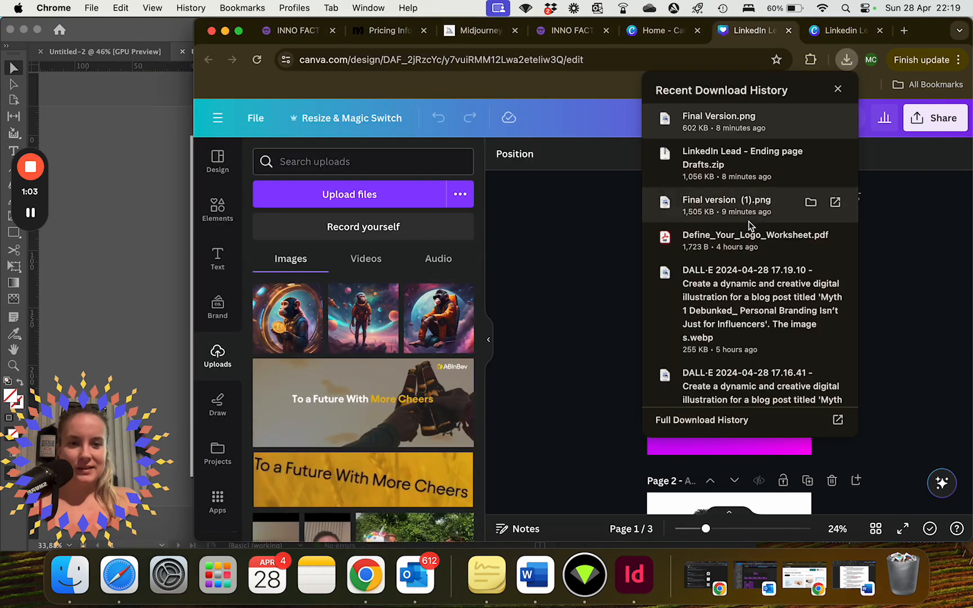
{"action": "left_click_drag", "start_coordinate": [750, 213], "coordinate": [211, 147]}
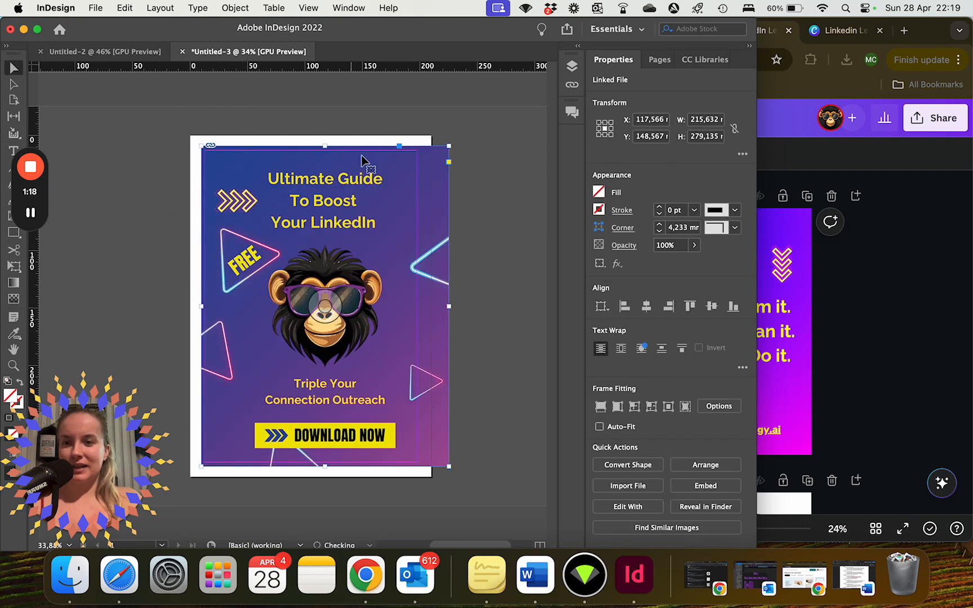
{"action": "left_click_drag", "start_coordinate": [401, 181], "coordinate": [389, 171]}
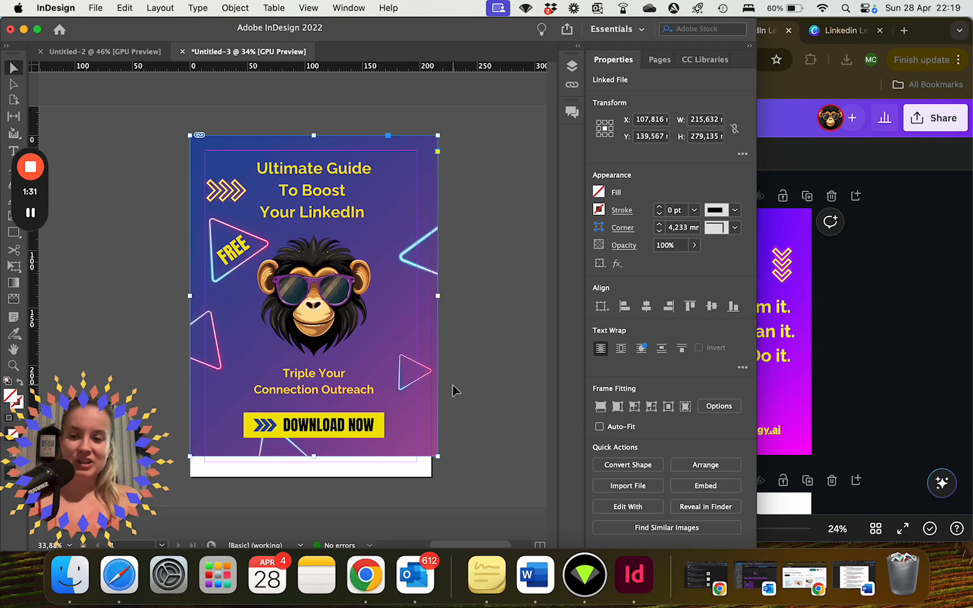
{"action": "left_click_drag", "start_coordinate": [437, 459], "coordinate": [510, 507]}
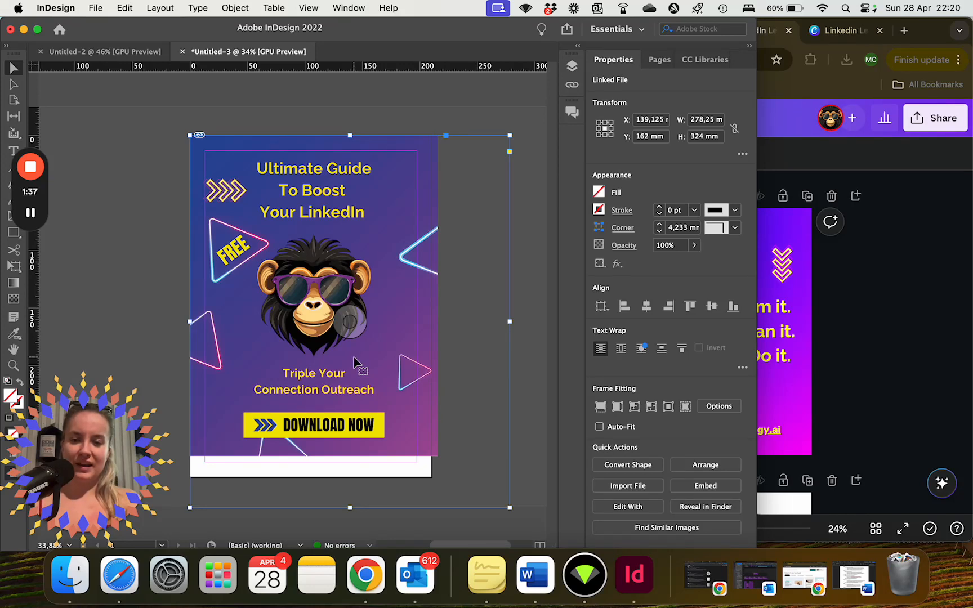
{"action": "key", "text": "super+alt+c"}
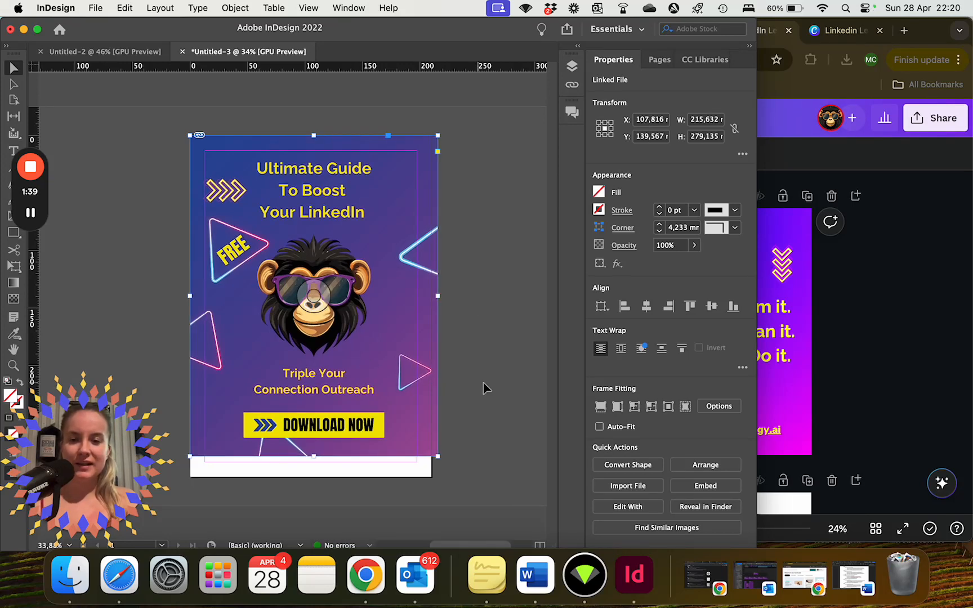
{"action": "left_click", "coordinate": [484, 387]}
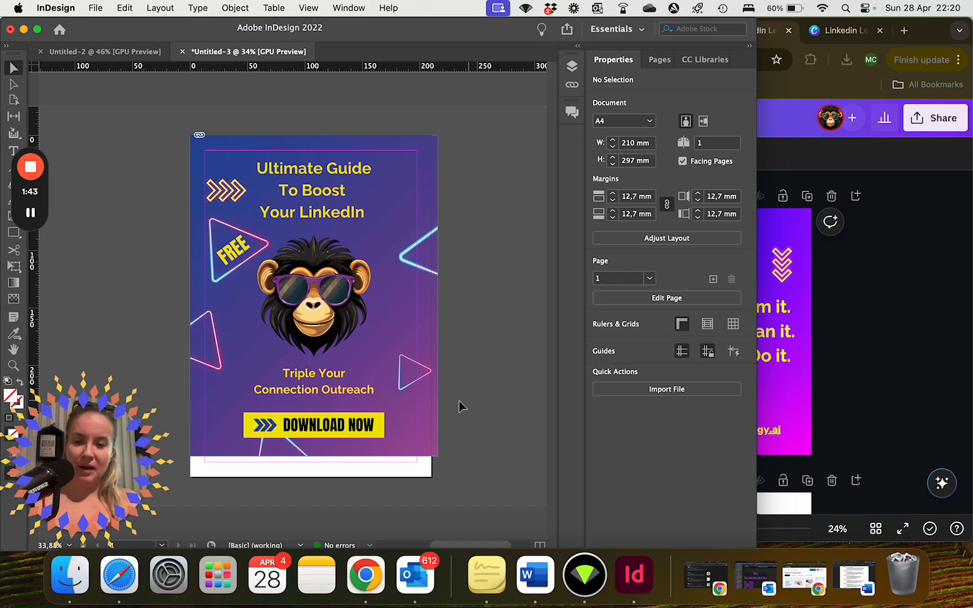
- Scale the cover image proportionally to about 230 x 297 mm and shift it to be roughly centred across the page width
{"action": "left_click", "coordinate": [399, 402]}
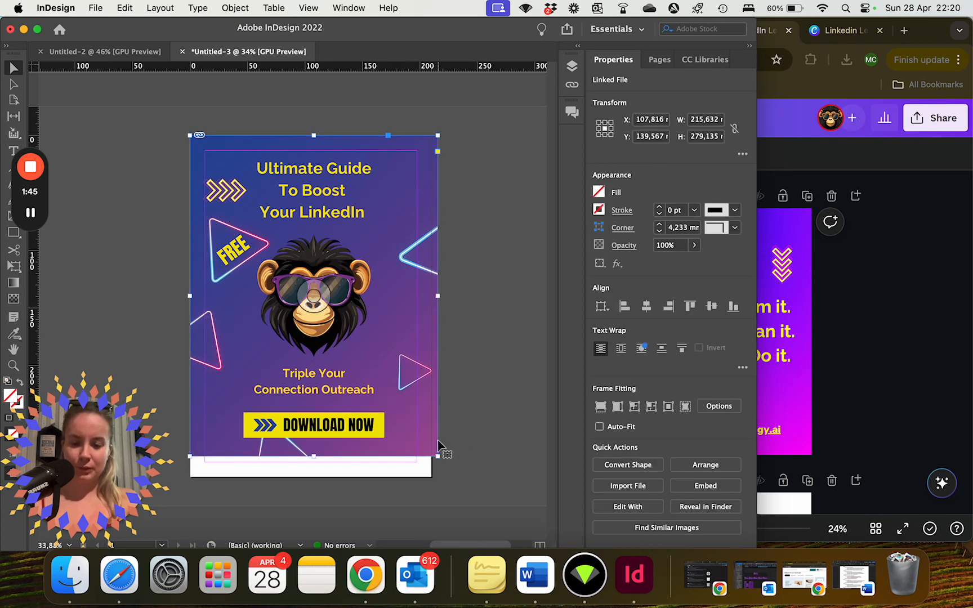
{"action": "left_click_drag", "start_coordinate": [438, 457], "coordinate": [454, 474]}
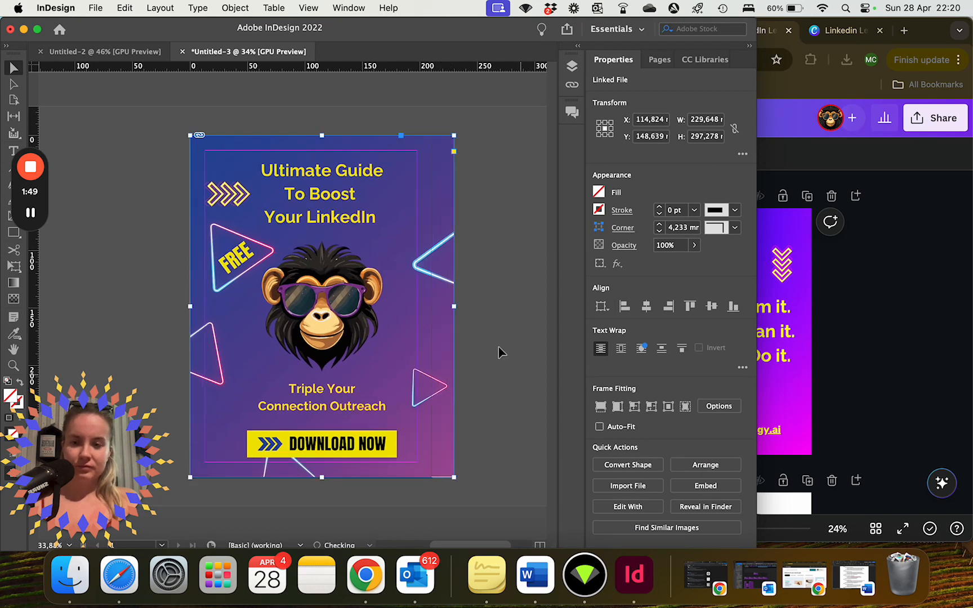
{"action": "left_click_drag", "start_coordinate": [400, 201], "coordinate": [393, 199]}
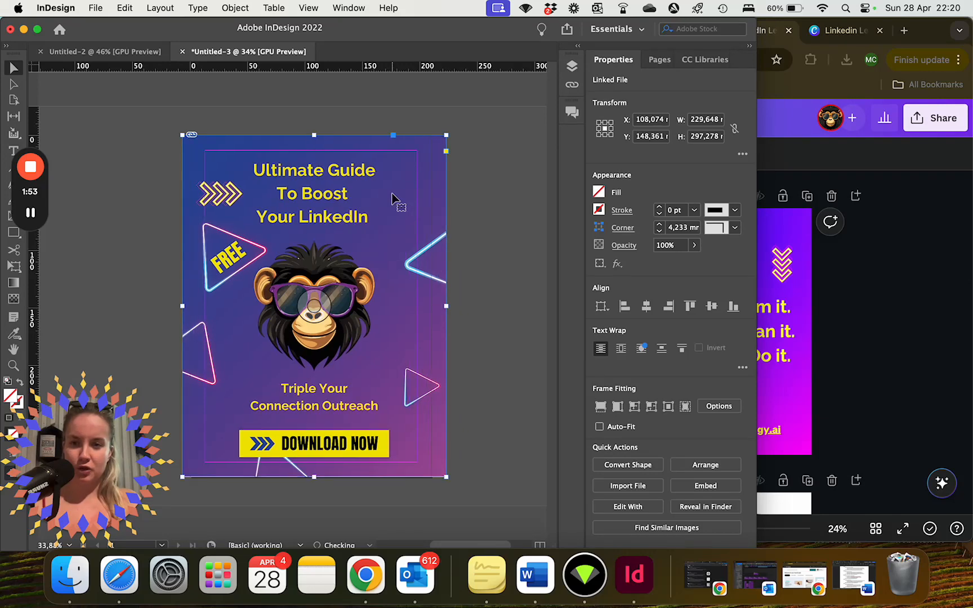
{"action": "left_click", "coordinate": [508, 224]}
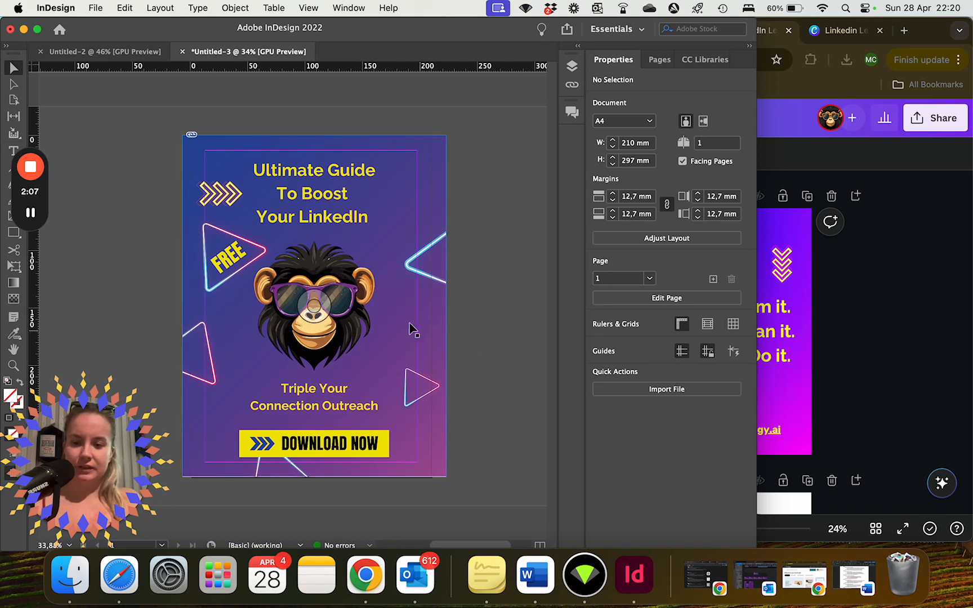
- Preview the cover page trimmed to its edges without guides, and return to the normal view
{"action": "key", "text": "w"}
{"action": "key", "text": "w"}
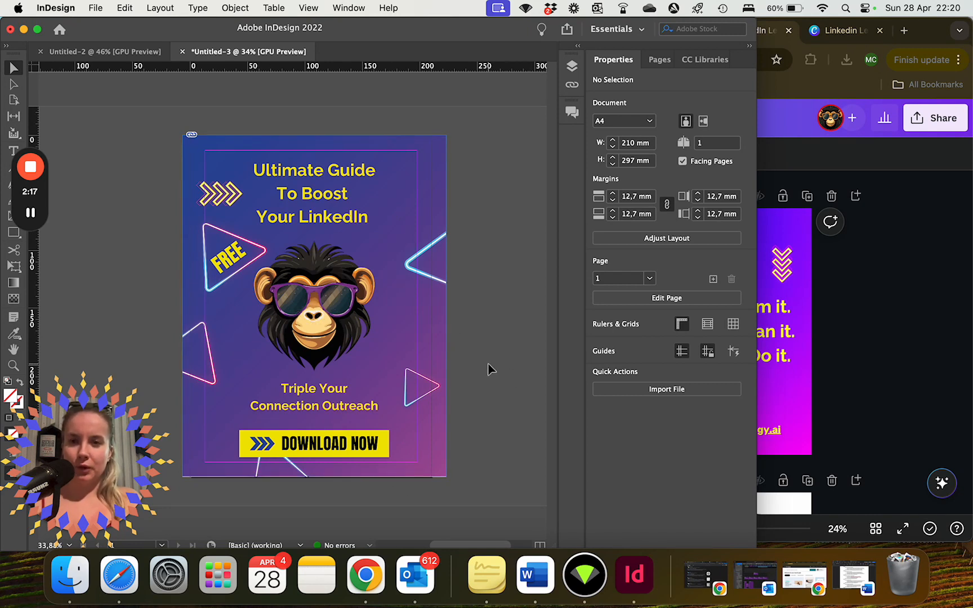
{"action": "key", "text": "w"}
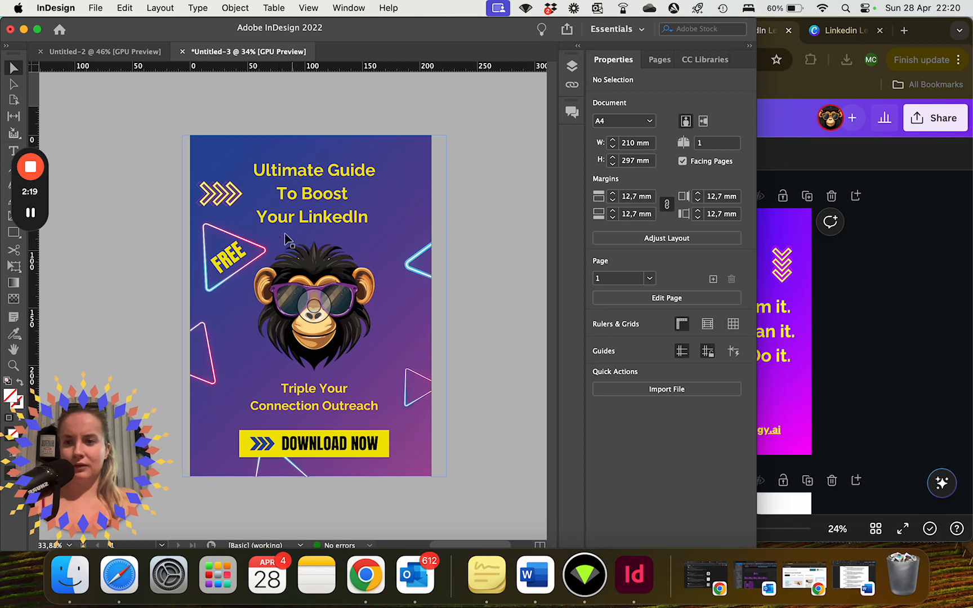
{"action": "key", "text": "w"}
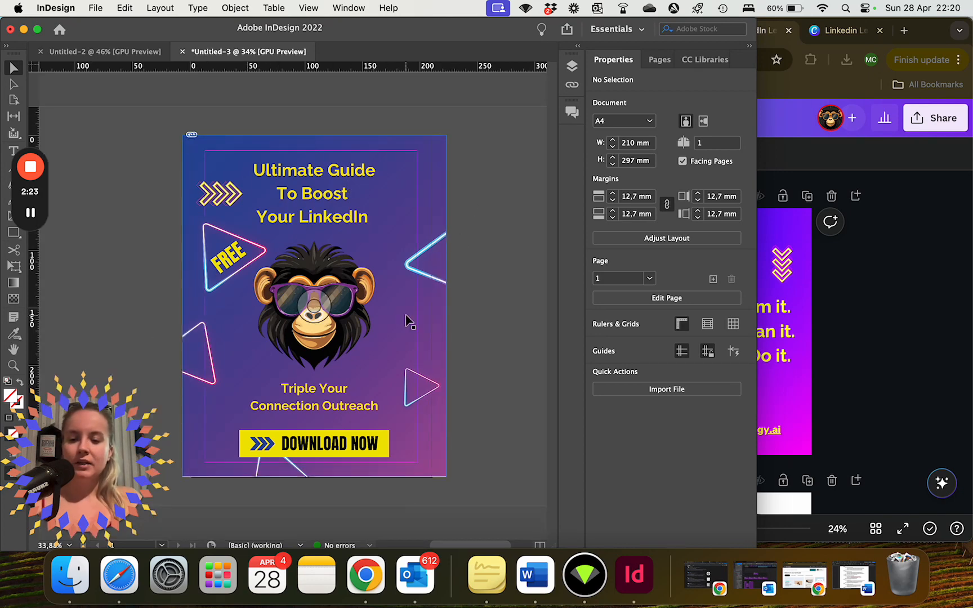
{"action": "key", "text": "w"}
{"action": "key", "text": "w"}
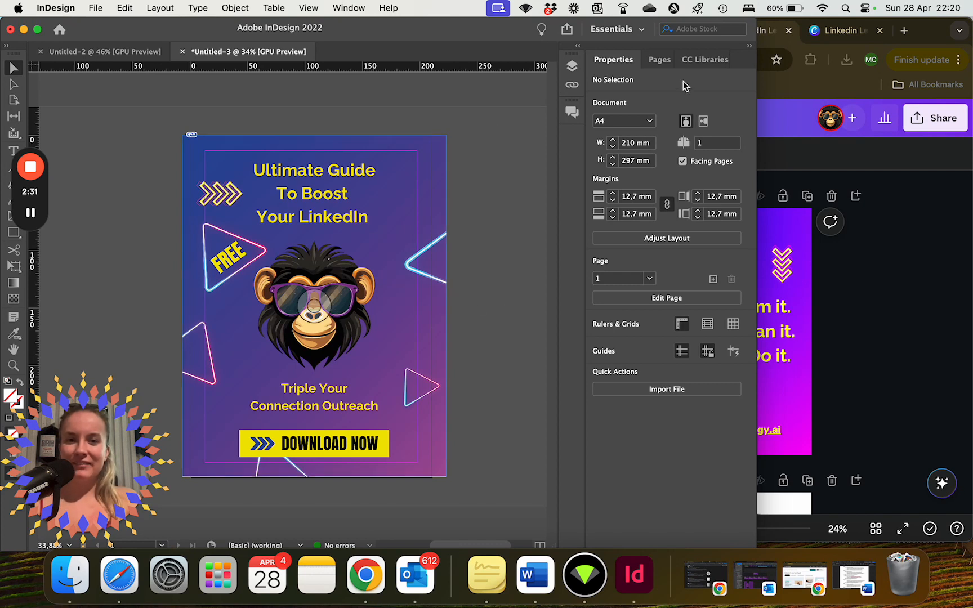
- Insert one page after page 1 using the A-Parent
{"action": "left_click", "coordinate": [658, 60]}
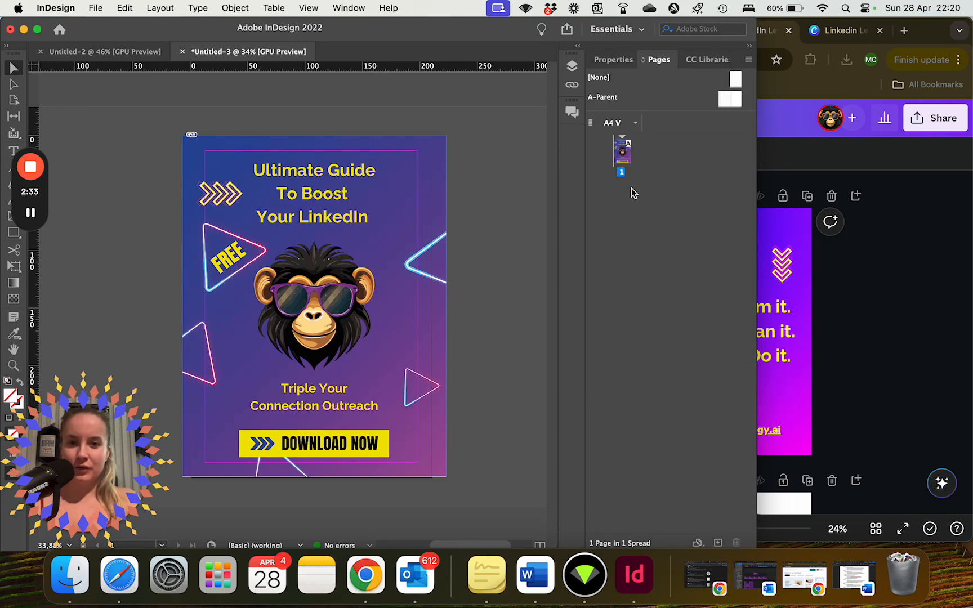
{"action": "right_click", "coordinate": [633, 206]}
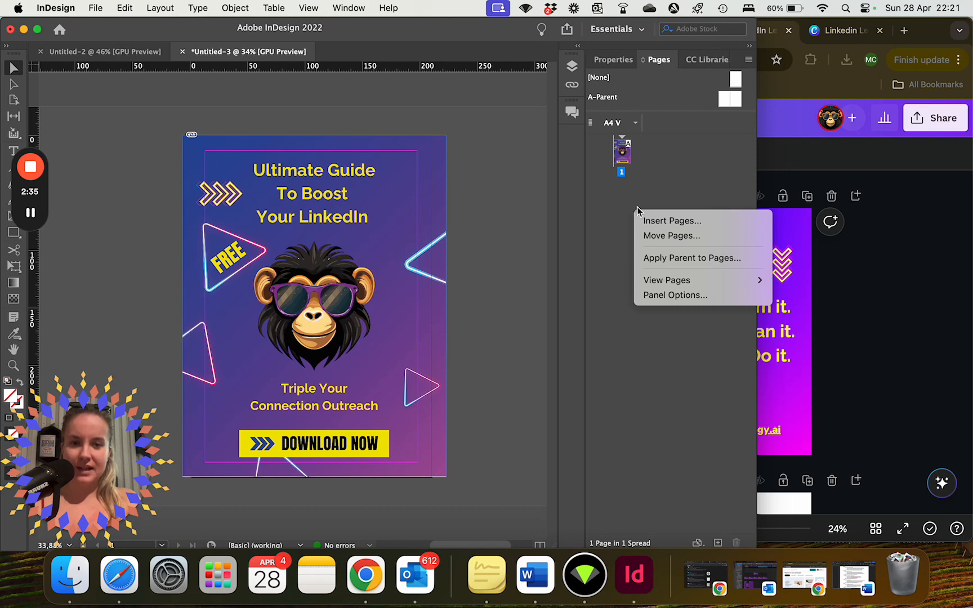
{"action": "left_click", "coordinate": [660, 222]}
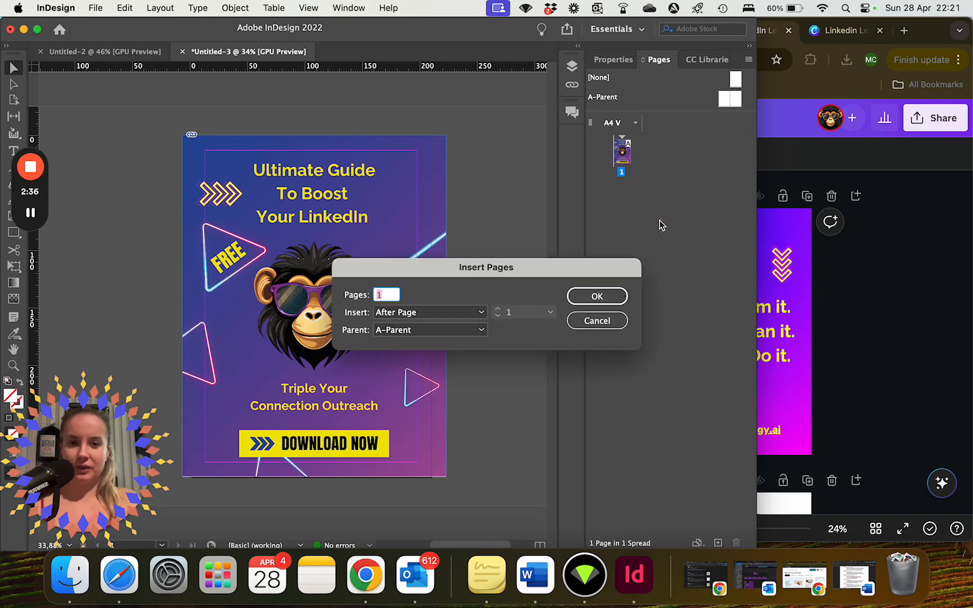
{"action": "left_click", "coordinate": [619, 297]}
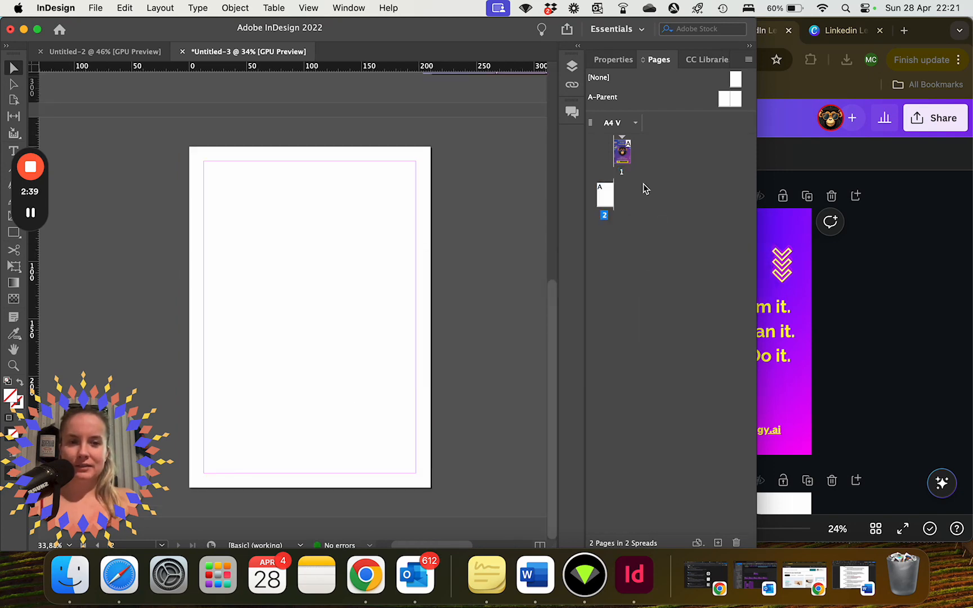
- Place Final Version.png from Chrome's recent downloads onto page 2 in InDesign and align it with the page's top-left corner
{"action": "left_click", "coordinate": [909, 237]}
{"action": "left_click", "coordinate": [846, 59]}
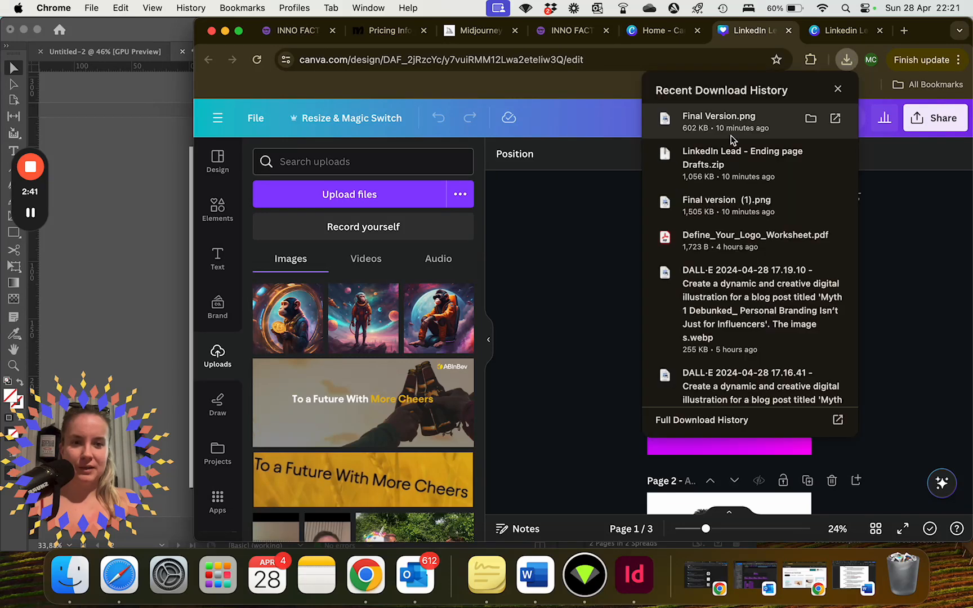
{"action": "left_click_drag", "start_coordinate": [730, 125], "coordinate": [221, 202]}
{"action": "left_click_drag", "start_coordinate": [435, 255], "coordinate": [404, 194]}
{"action": "scroll", "coordinate": [441, 317], "scroll_direction": "left", "scroll_amount": 2}
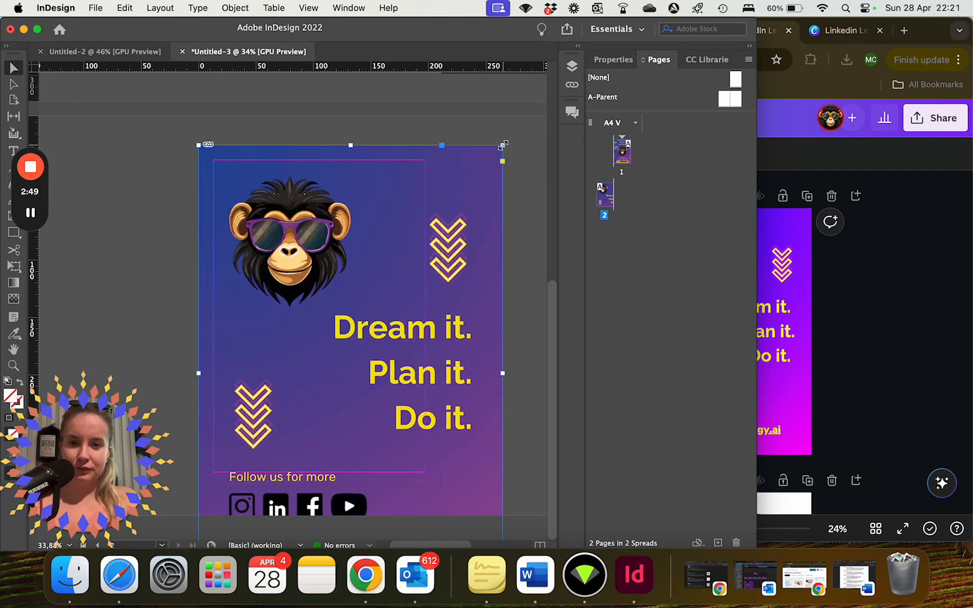
- Scale the ending image proportionally to the width of page 2 and position it to cover the whole page
{"action": "left_click_drag", "start_coordinate": [503, 145], "coordinate": [437, 244]}
{"action": "left_click_drag", "start_coordinate": [397, 271], "coordinate": [367, 185]}
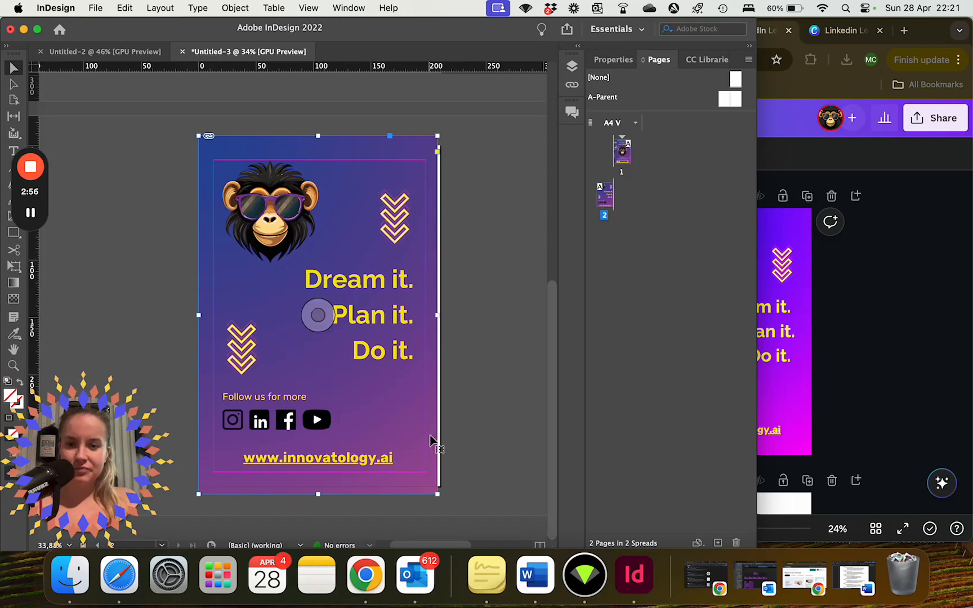
{"action": "left_click_drag", "start_coordinate": [437, 493], "coordinate": [441, 499]}
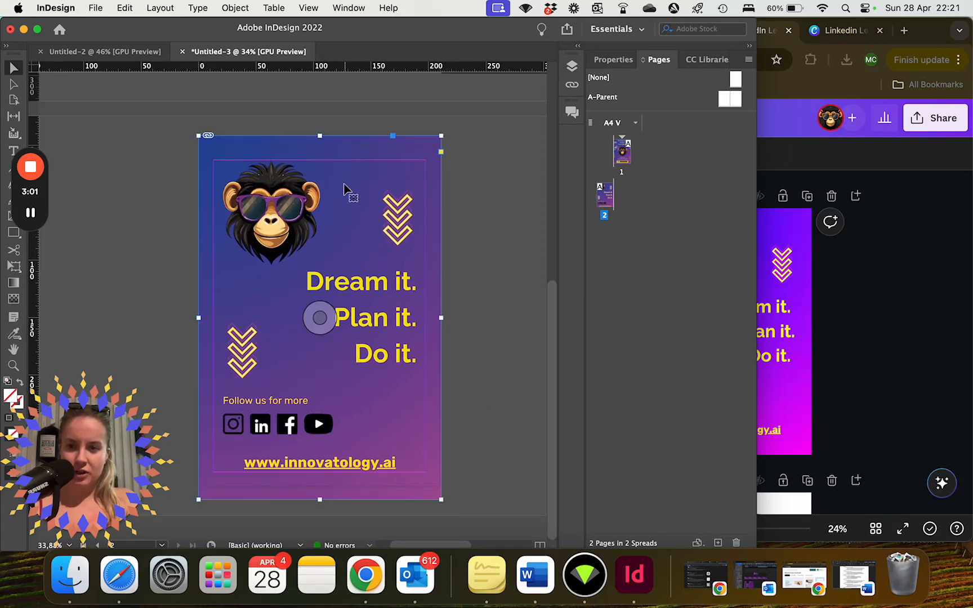
{"action": "left_click_drag", "start_coordinate": [347, 191], "coordinate": [347, 196]}
{"action": "left_click", "coordinate": [457, 215]}
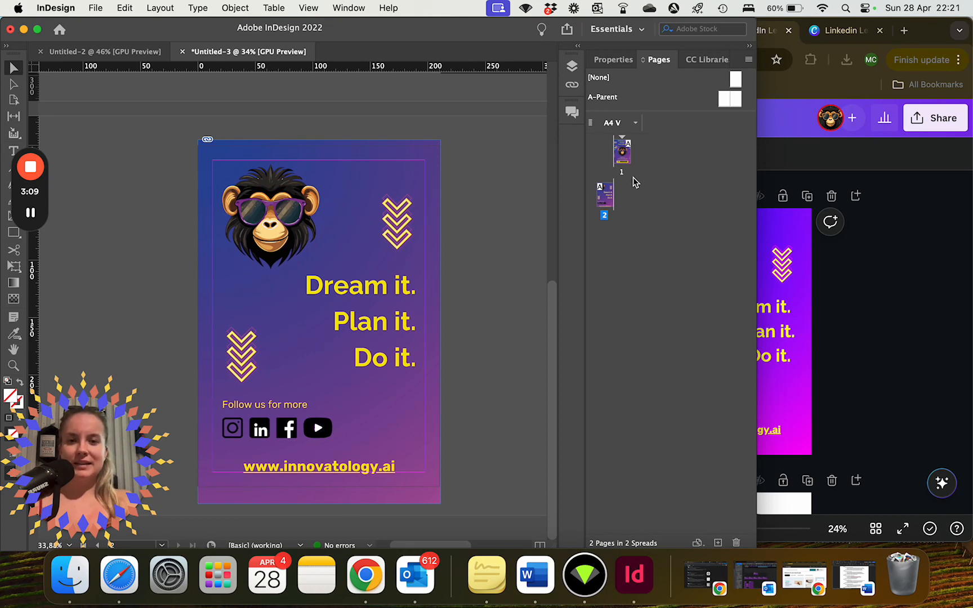
- Insert one page after page 2 using the A-Parent
{"action": "right_click", "coordinate": [629, 218]}
{"action": "left_click", "coordinate": [643, 233]}
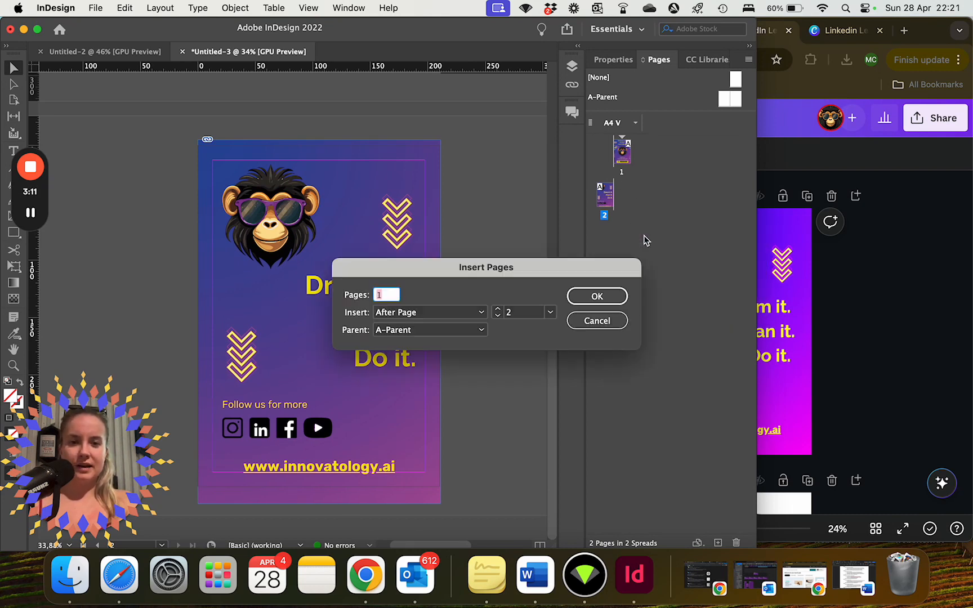
{"action": "left_click", "coordinate": [609, 297]}
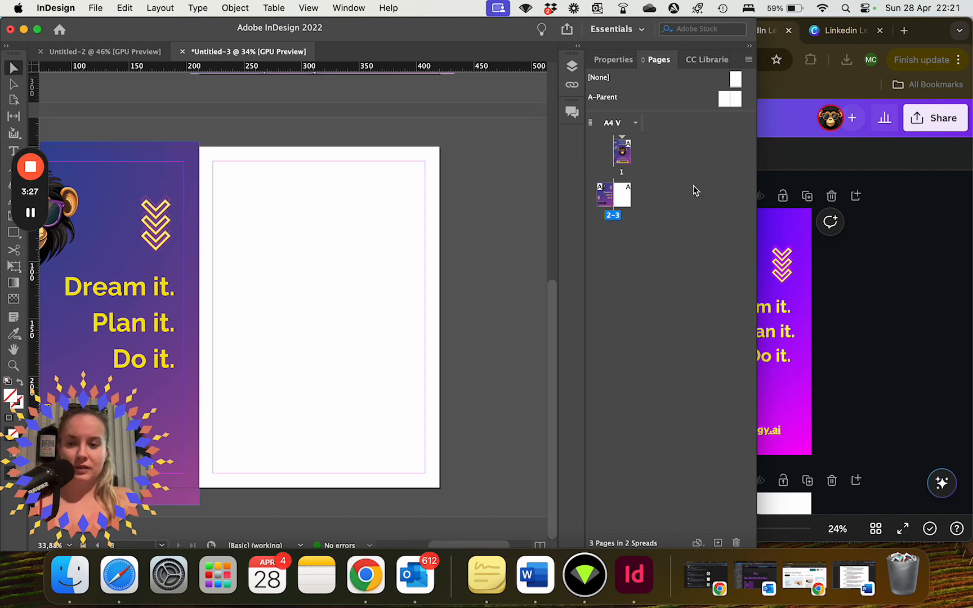
- Turn off facing pages for the document so that all pages are laid out singly
{"action": "left_click", "coordinate": [604, 61]}
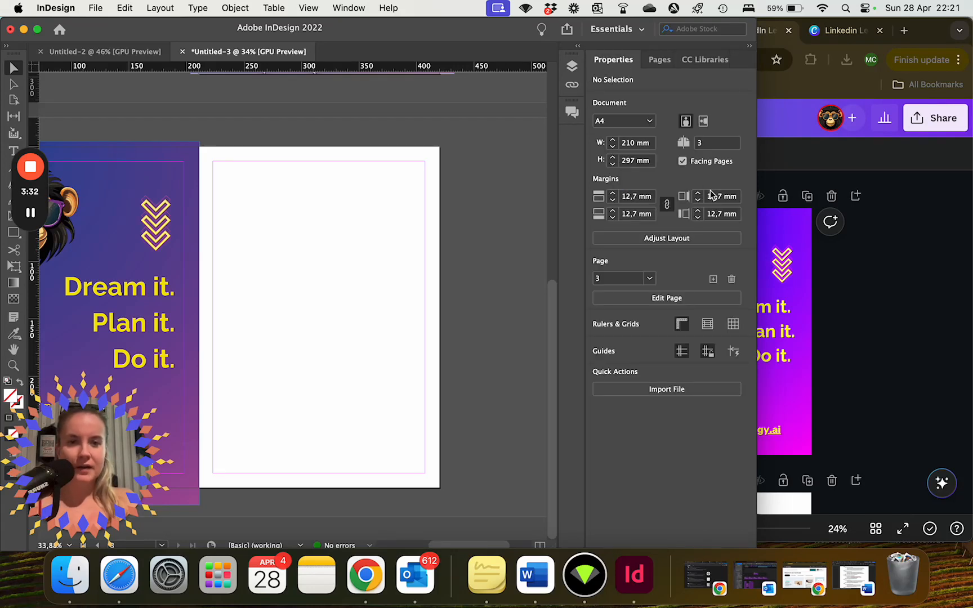
{"action": "left_click", "coordinate": [683, 161]}
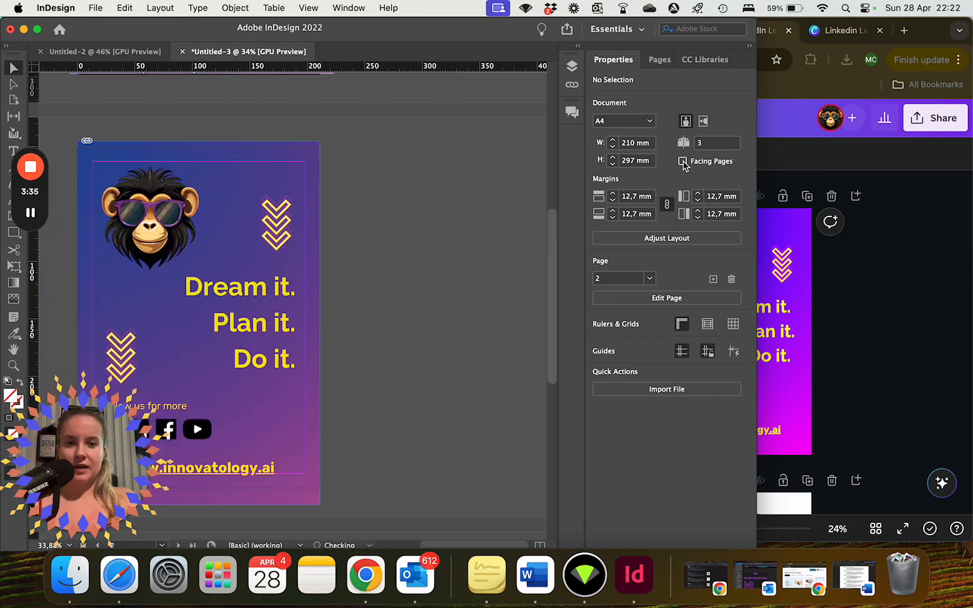
{"action": "scroll", "coordinate": [334, 230], "scroll_direction": "up", "scroll_amount": 5}
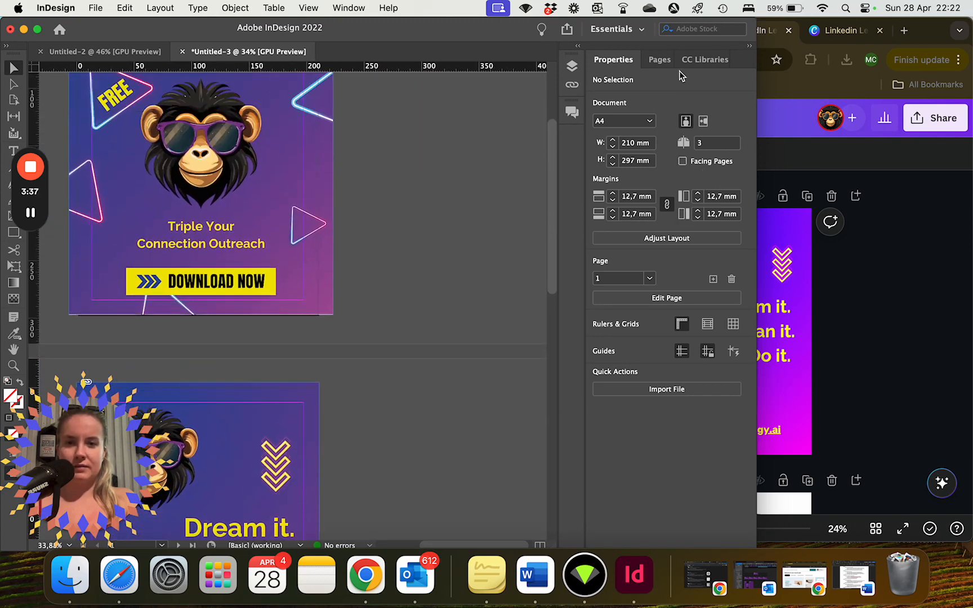
- Move the blank page between the cover and the ending page, and make it the active page
{"action": "left_click", "coordinate": [664, 60]}
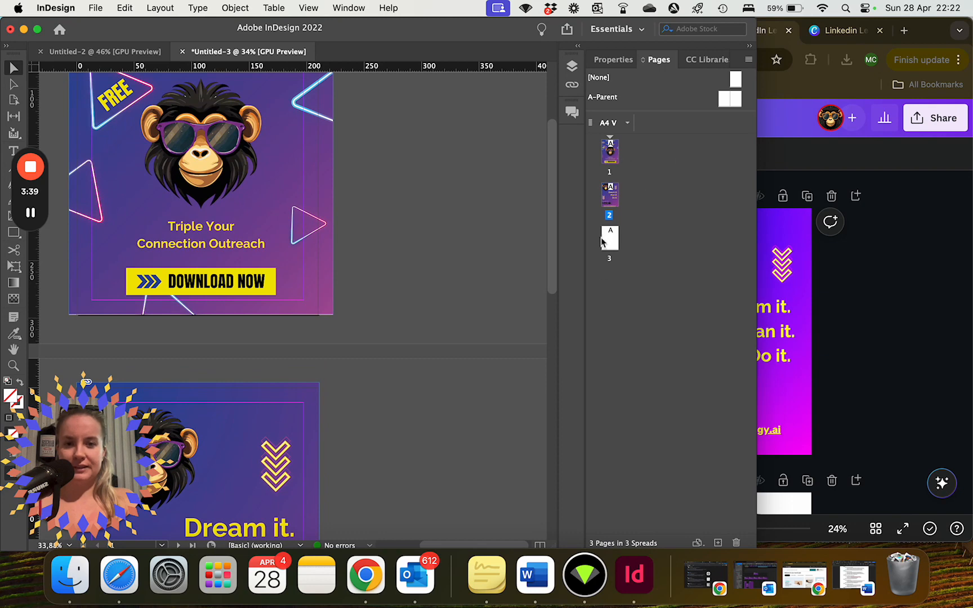
{"action": "left_click_drag", "start_coordinate": [614, 252], "coordinate": [600, 180]}
{"action": "left_click", "coordinate": [630, 235]}
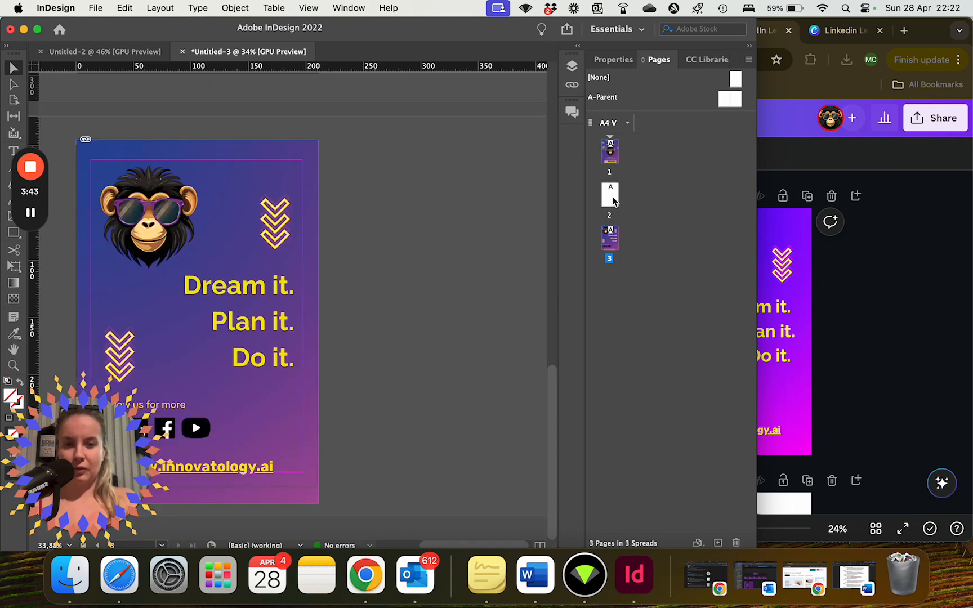
{"action": "scroll", "coordinate": [384, 337], "scroll_direction": "up", "scroll_amount": 15}
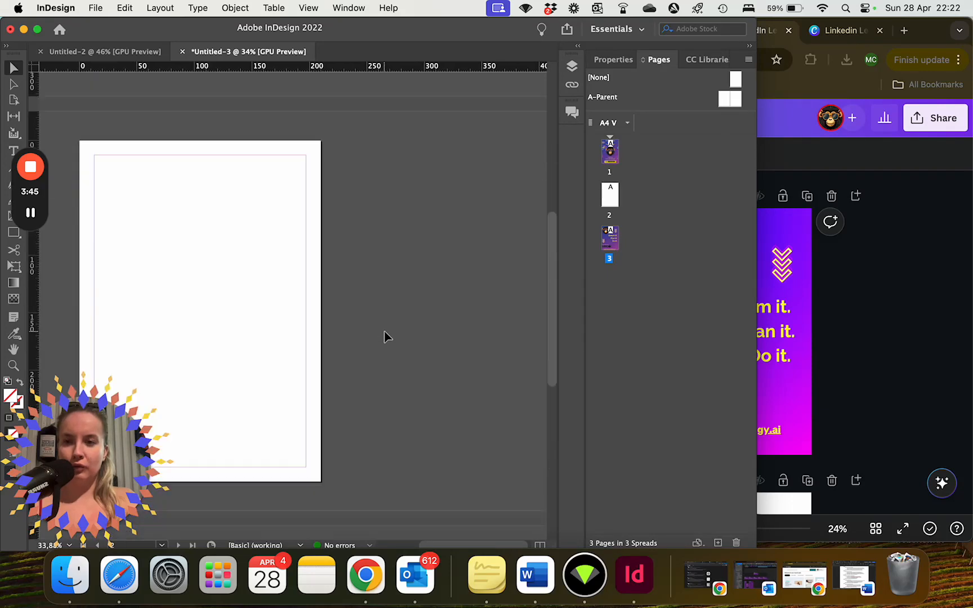
{"action": "scroll", "coordinate": [385, 337], "scroll_direction": "down", "scroll_amount": 8}
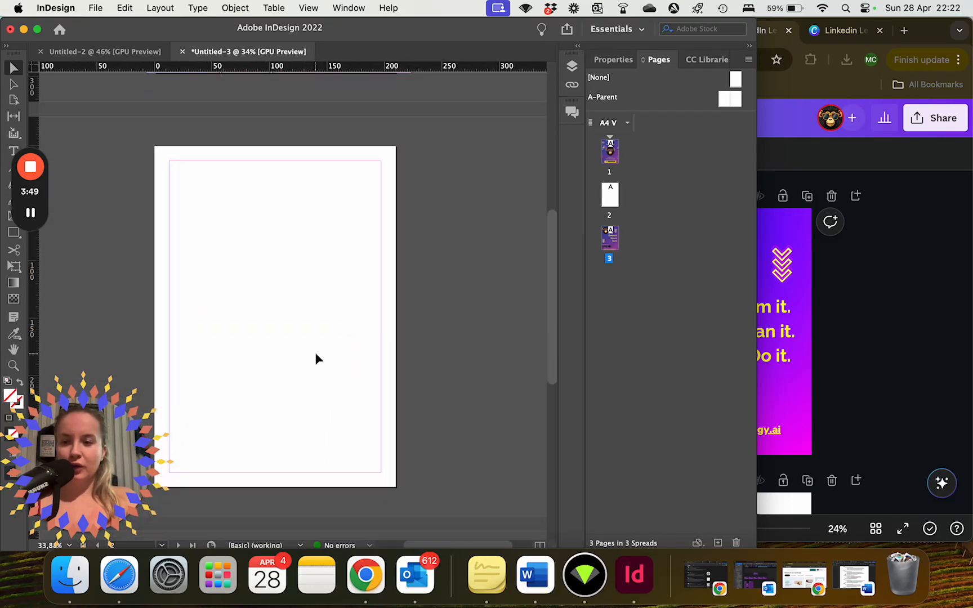
{"action": "left_click", "coordinate": [370, 308]}
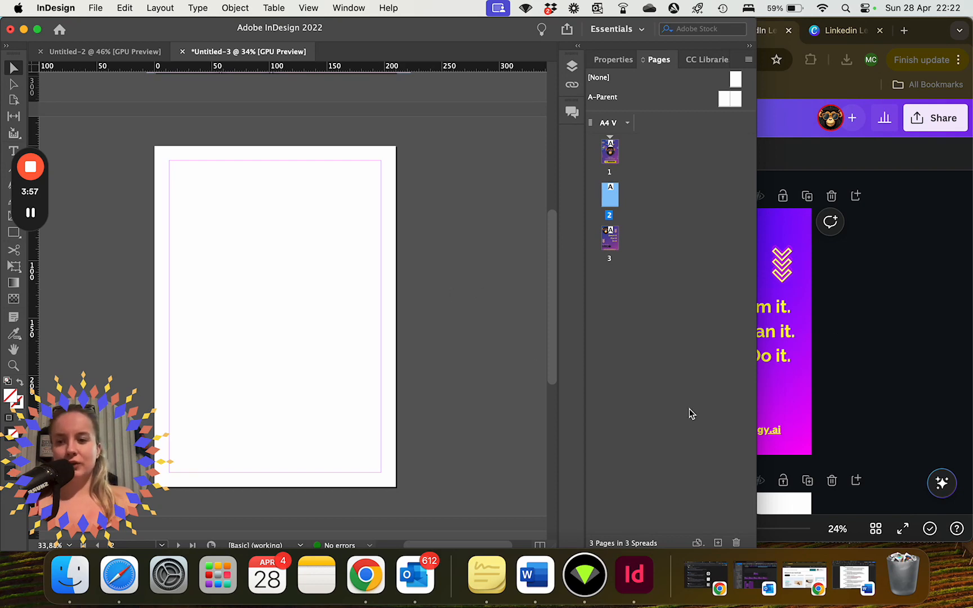
- Switch to Canva in Chrome and bring up the Linkedin Lead Cover Page - Drafts design
{"action": "left_click", "coordinate": [917, 378]}
{"action": "left_click", "coordinate": [650, 27]}
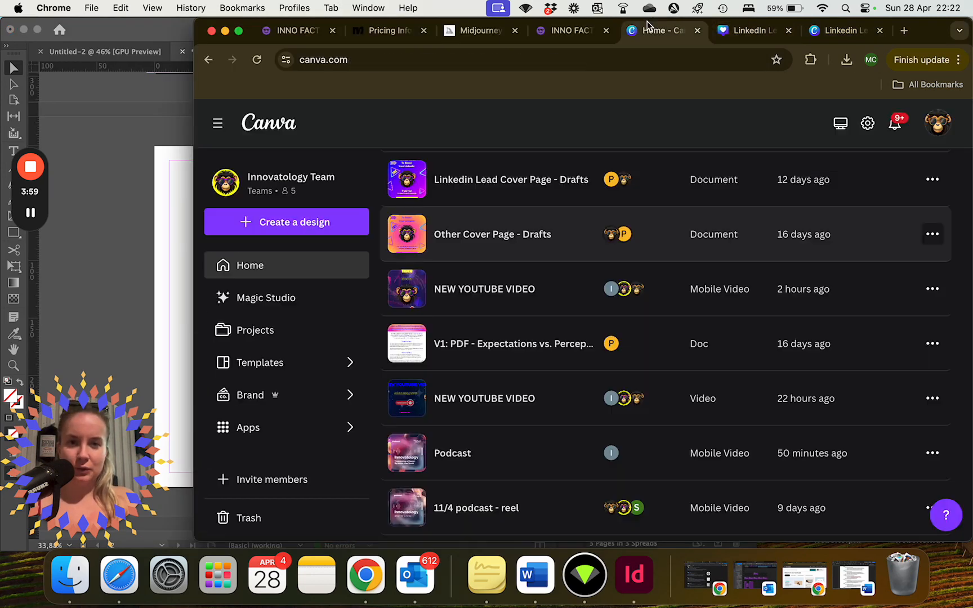
{"action": "scroll", "coordinate": [517, 384], "scroll_direction": "up", "scroll_amount": 5}
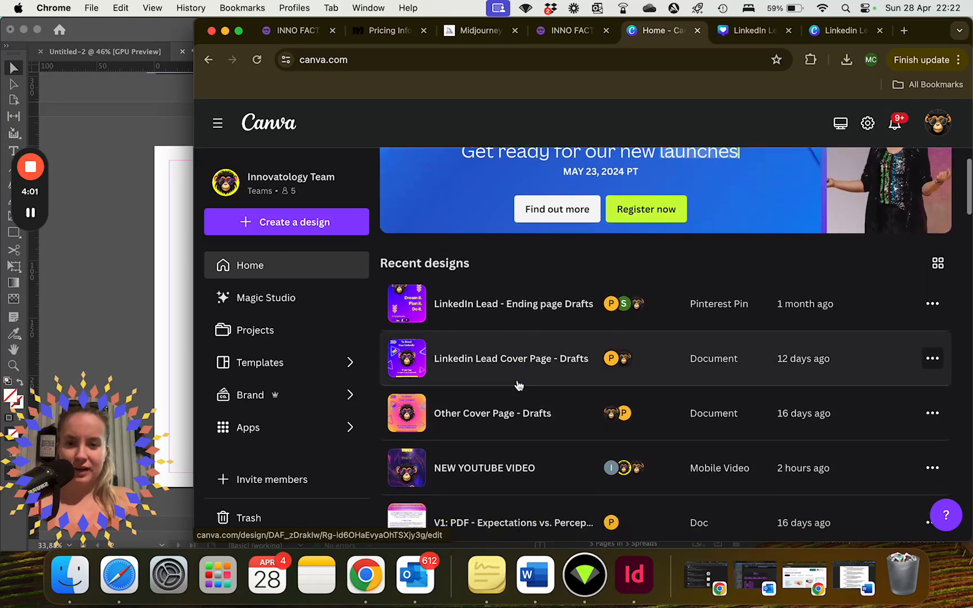
{"action": "scroll", "coordinate": [518, 385], "scroll_direction": "down", "scroll_amount": 1}
{"action": "left_click", "coordinate": [740, 34]}
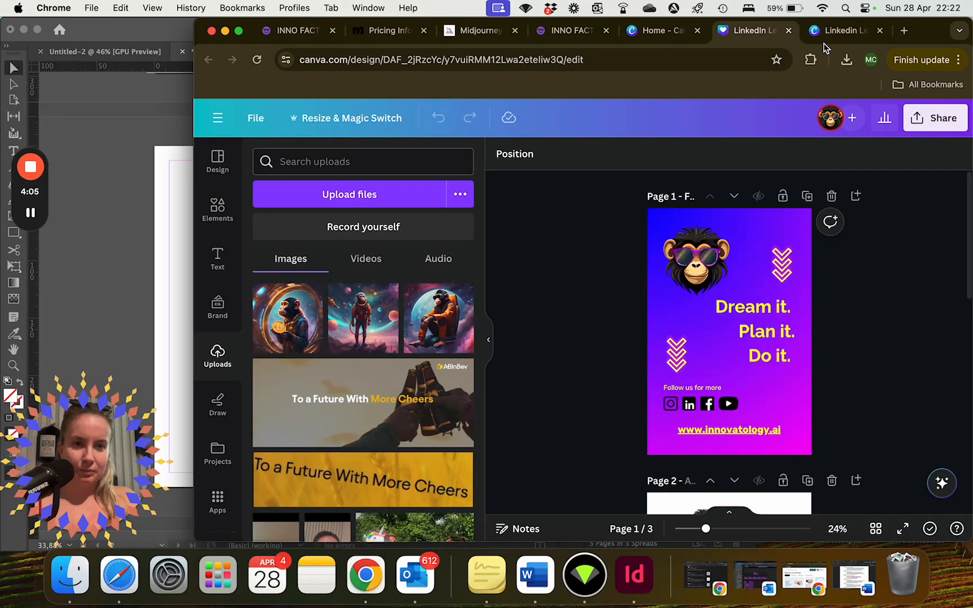
{"action": "left_click", "coordinate": [826, 31]}
{"action": "scroll", "coordinate": [873, 306], "scroll_direction": "down", "scroll_amount": 10}
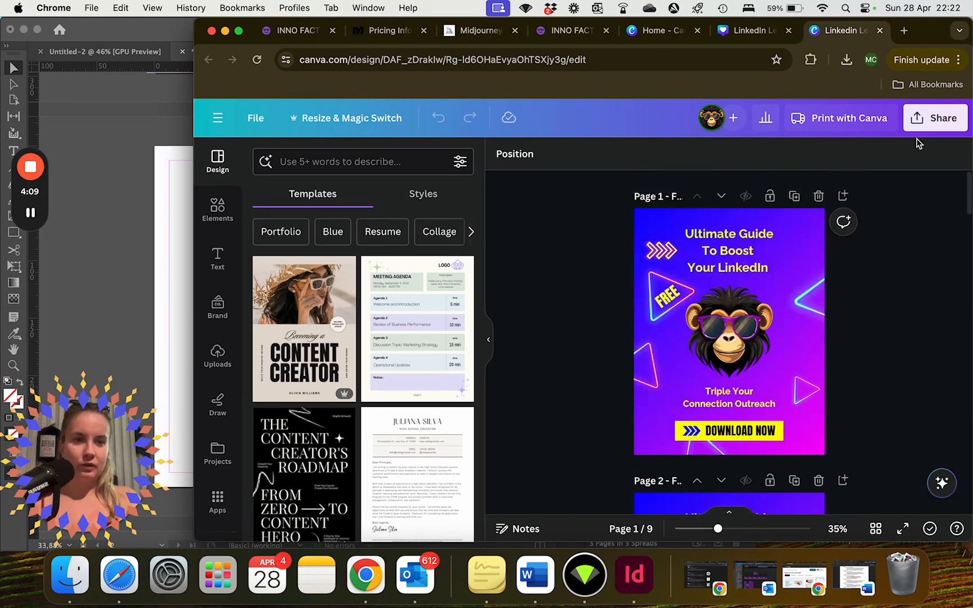
- Download only page 3 of the cover page design as a PNG at size 1
{"action": "left_click", "coordinate": [928, 119]}
{"action": "left_click", "coordinate": [753, 455]}
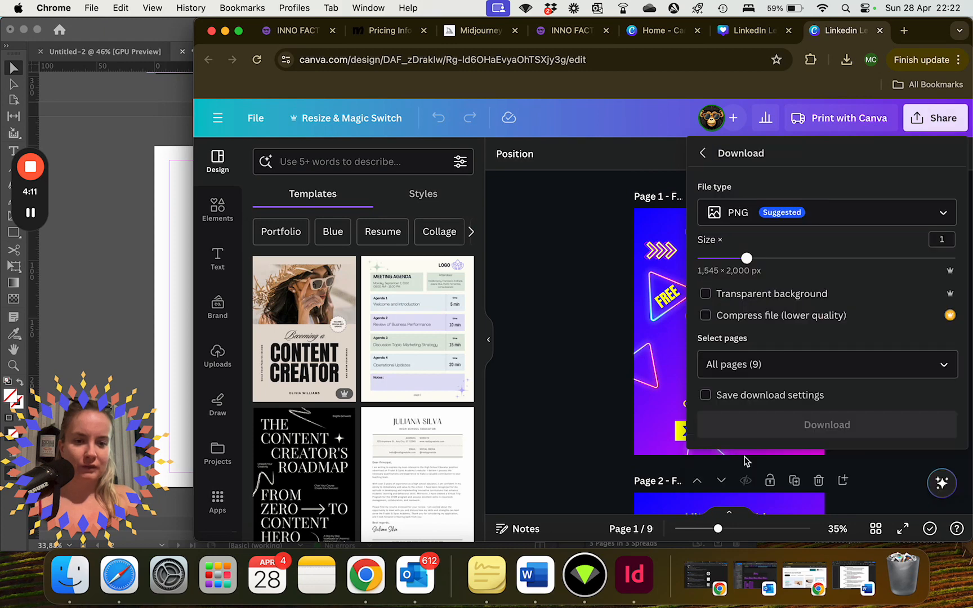
{"action": "left_click", "coordinate": [940, 367]}
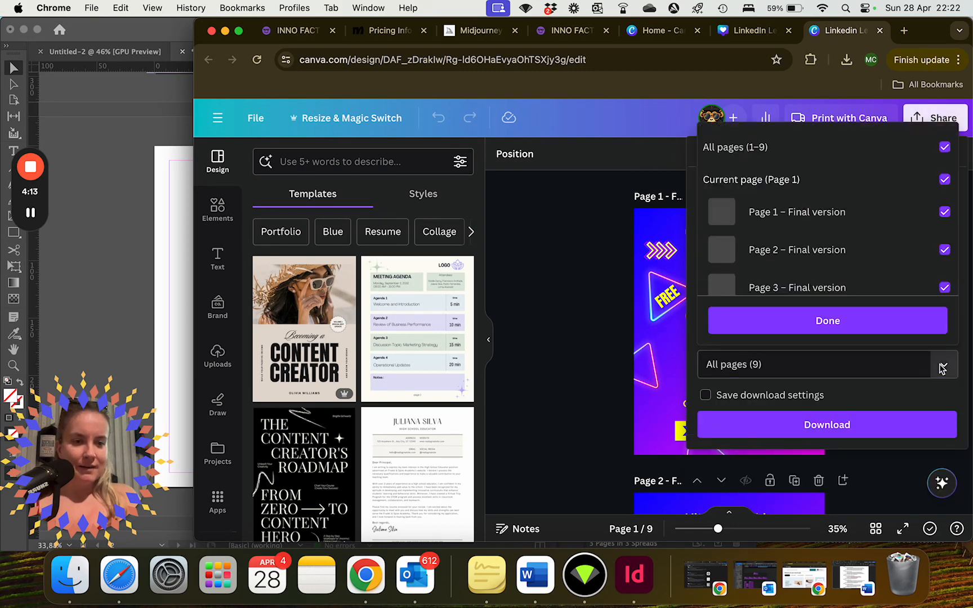
{"action": "left_click", "coordinate": [951, 151]}
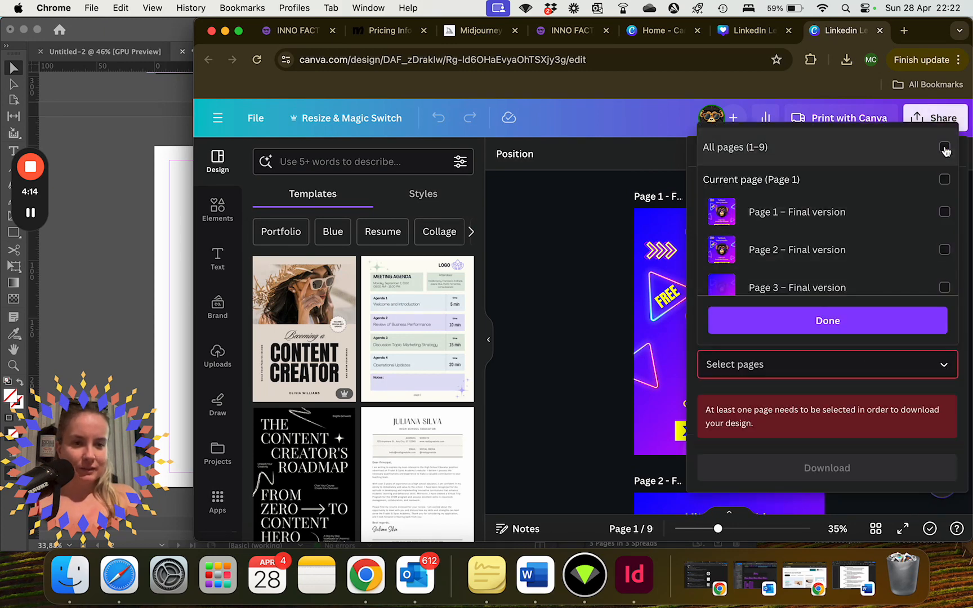
{"action": "left_click", "coordinate": [945, 287]}
{"action": "left_click", "coordinate": [826, 322]}
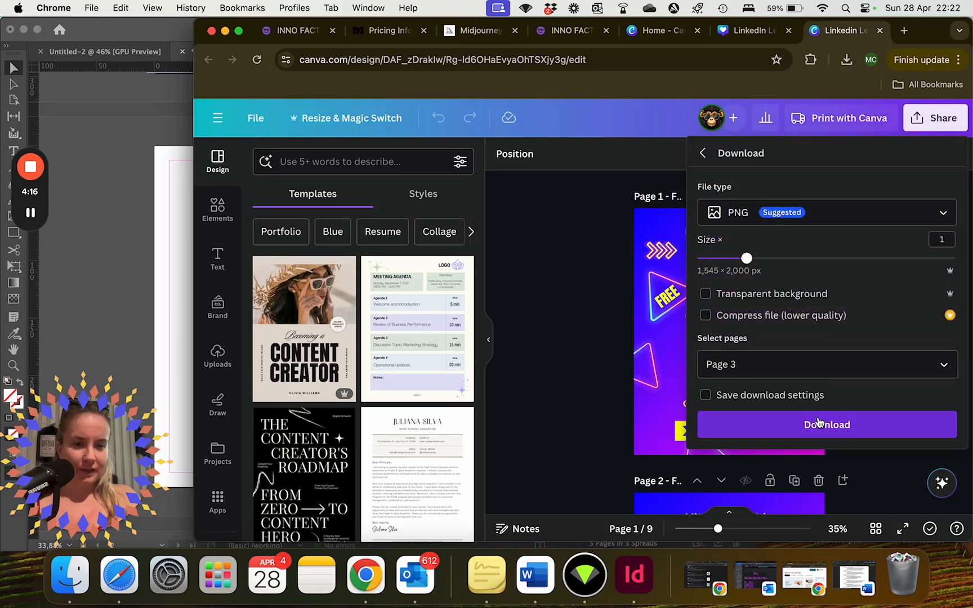
{"action": "left_click", "coordinate": [825, 425]}
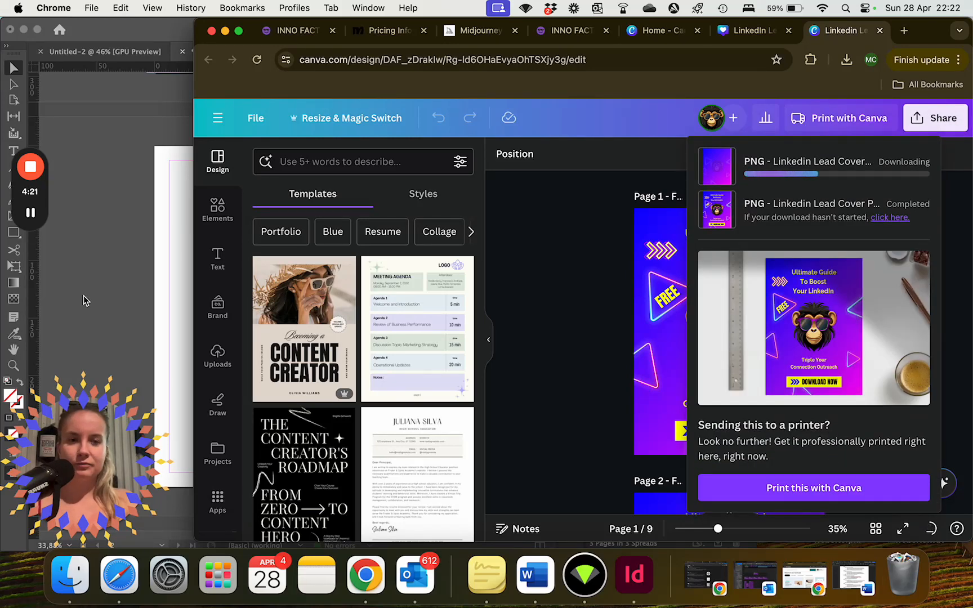
- Place the downloaded background PNG from Chrome's recent downloads onto page 2 in InDesign, aligned with the page's top-left corner
{"action": "left_click", "coordinate": [847, 61]}
{"action": "left_click_drag", "start_coordinate": [679, 115], "coordinate": [184, 214]}
{"action": "left_click", "coordinate": [216, 206]}
{"action": "left_click_drag", "start_coordinate": [319, 261], "coordinate": [262, 208]}
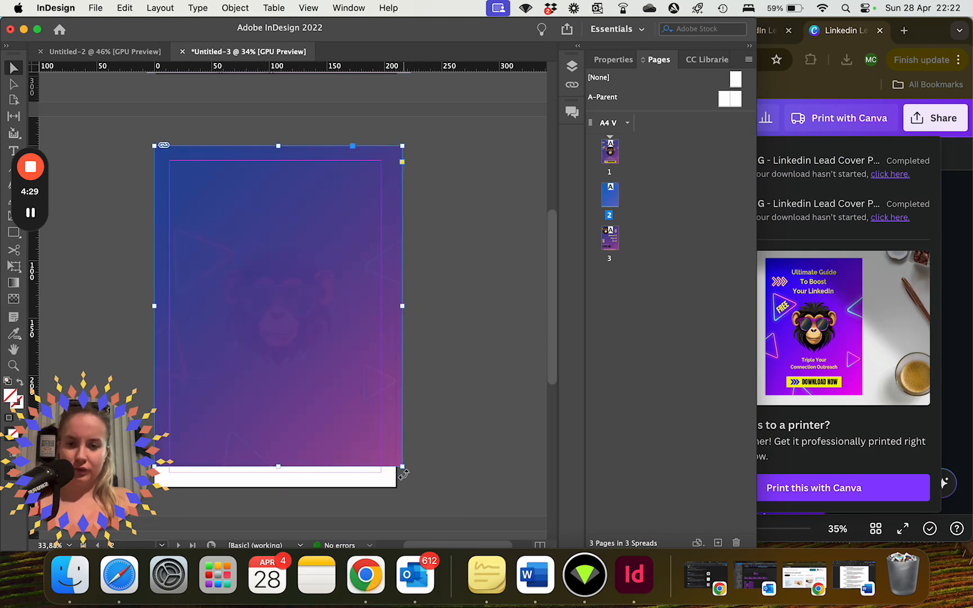
- Scale the background image proportionally to the height of page 2 and centre it horizontally over the page
{"action": "left_click_drag", "start_coordinate": [402, 466], "coordinate": [419, 489]}
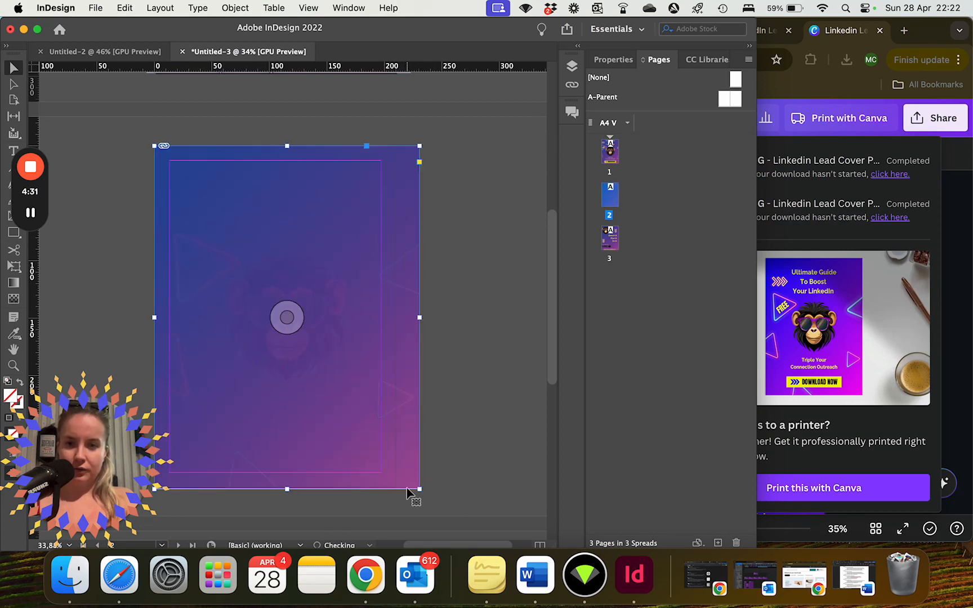
{"action": "left_click_drag", "start_coordinate": [352, 292], "coordinate": [343, 294]}
{"action": "left_click", "coordinate": [494, 304]}
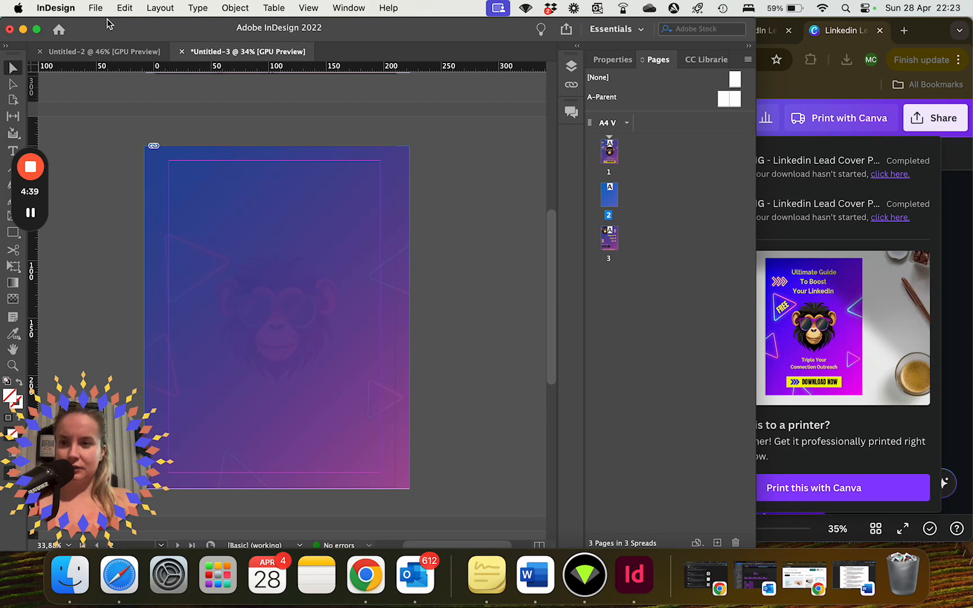
- Enlarge the InDesign window to fill the screen
{"action": "left_click", "coordinate": [38, 35]}
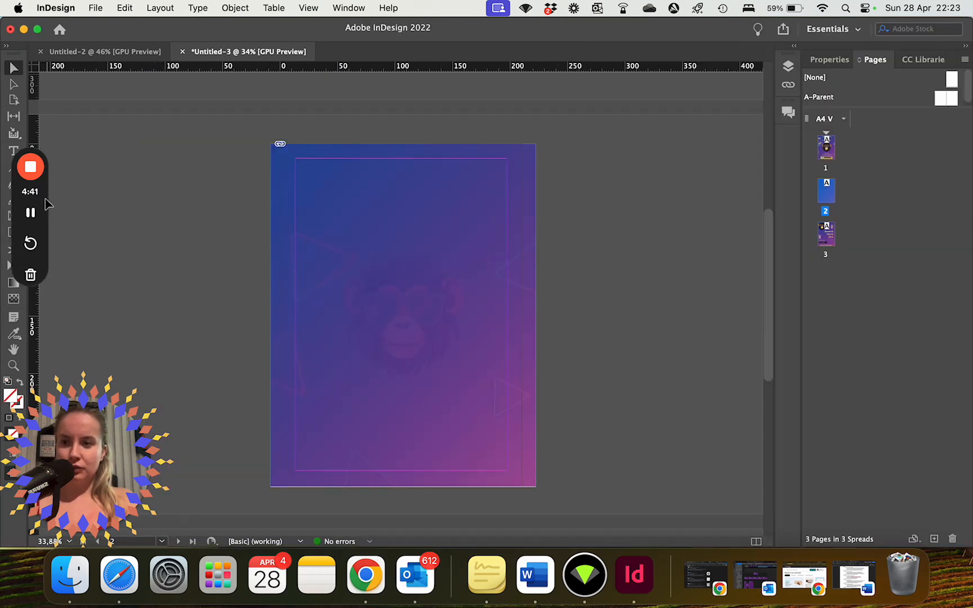
{"action": "left_click_drag", "start_coordinate": [30, 191], "coordinate": [874, 89]}
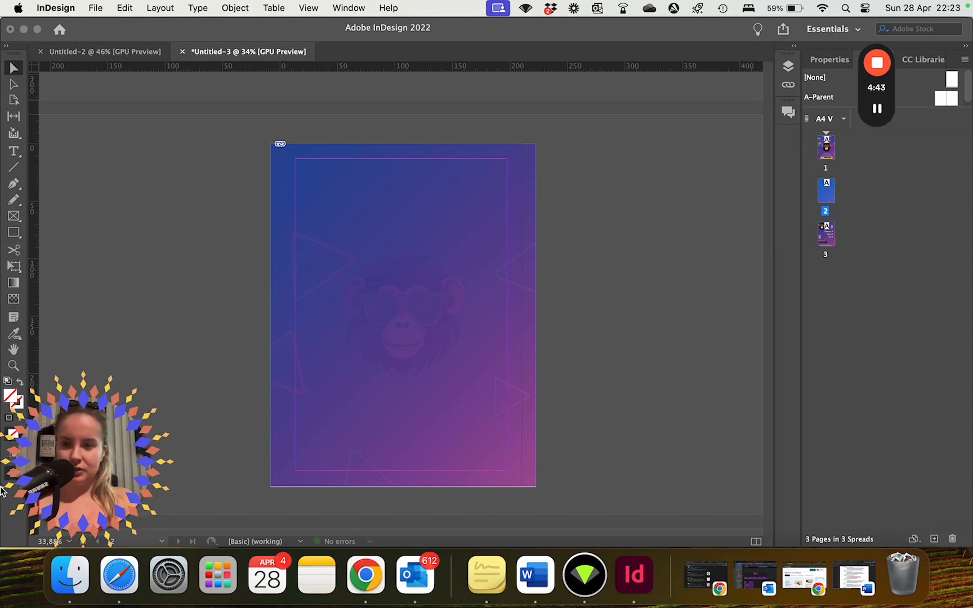
{"action": "left_click_drag", "start_coordinate": [153, 414], "coordinate": [952, 174]}
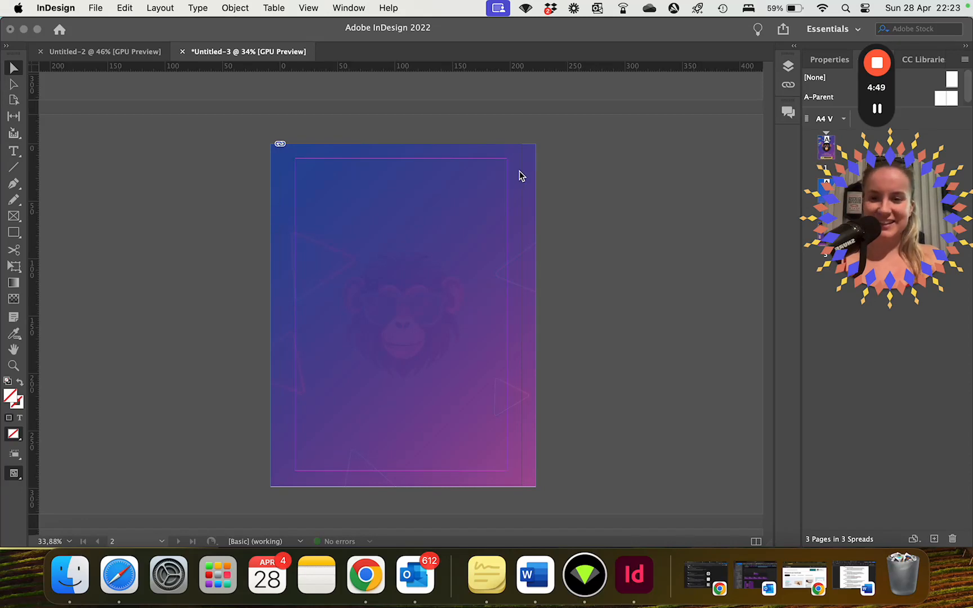
- Move the background frame slightly up and to the left on page 2, and shift the image inside its frame down and right
{"action": "left_click", "coordinate": [439, 238]}
{"action": "left_click", "coordinate": [433, 238]}
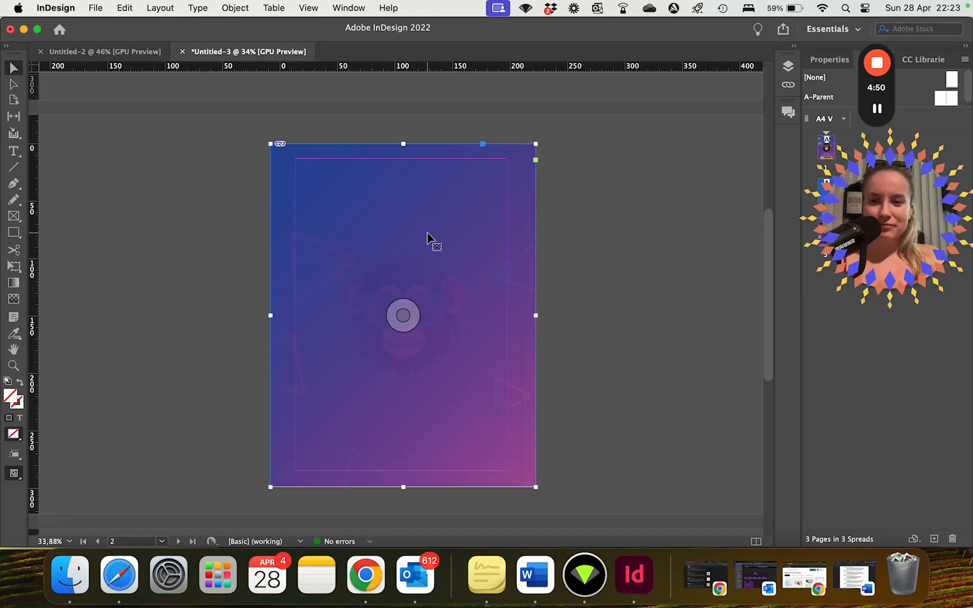
{"action": "left_click", "coordinate": [568, 254]}
{"action": "left_click_drag", "start_coordinate": [422, 267], "coordinate": [420, 264]}
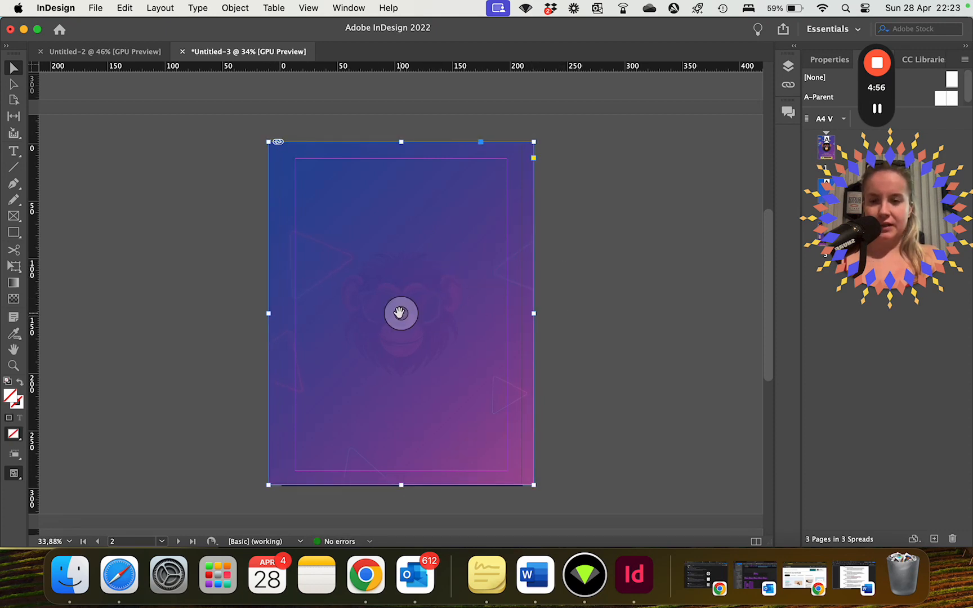
{"action": "left_click_drag", "start_coordinate": [401, 313], "coordinate": [423, 341]}
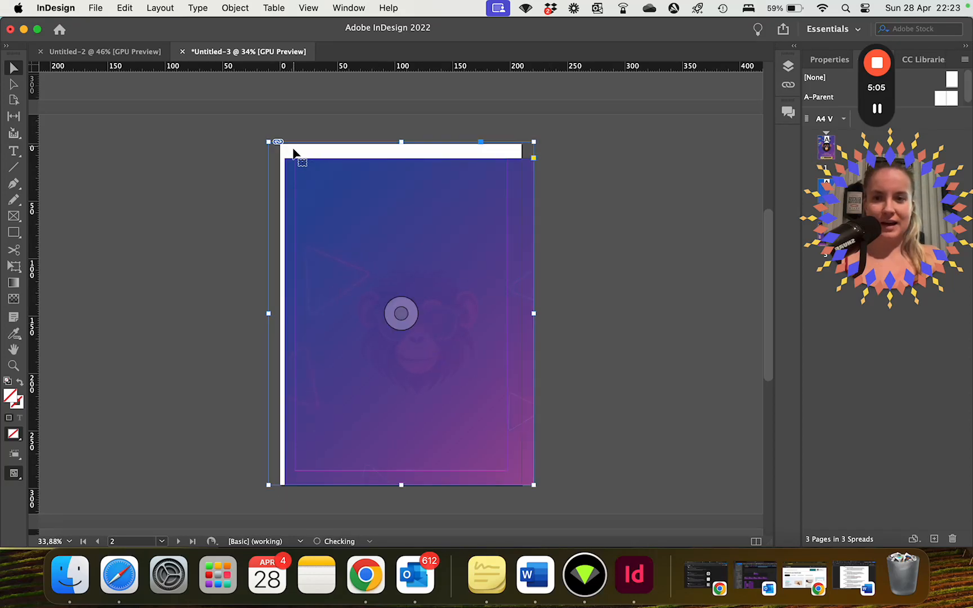
- Enlarge the background frame proportionally from its top-left corner, and shift the image inside it back to fill the frame
{"action": "mouse_move", "coordinate": [268, 142]}
{"action": "left_mouse_down"}
{"action": "mouse_move", "coordinate": [332, 190]}
{"action": "mouse_move", "coordinate": [274, 180]}
{"action": "mouse_move", "coordinate": [264, 158]}
{"action": "left_mouse_up"}
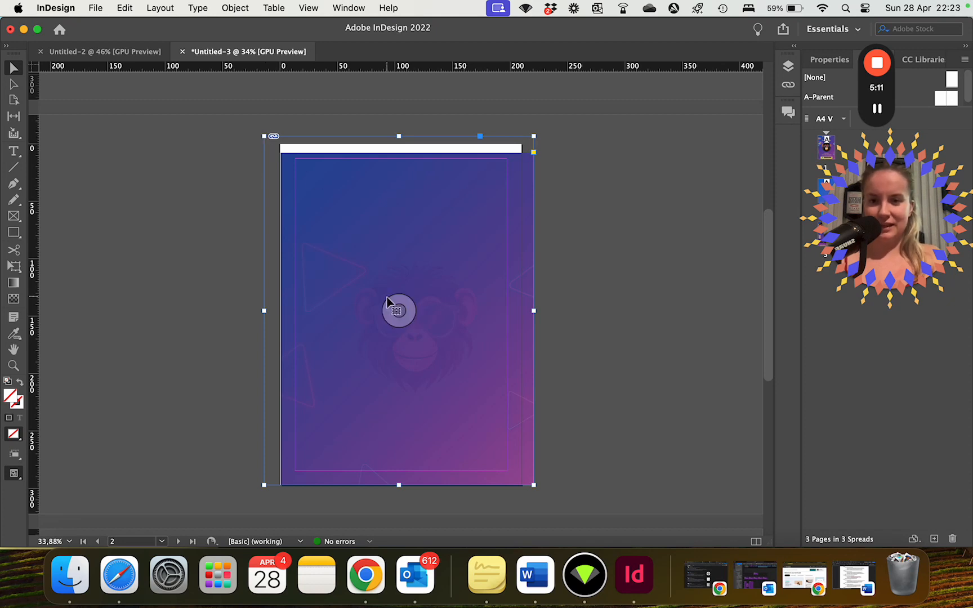
{"action": "left_click_drag", "start_coordinate": [391, 310], "coordinate": [383, 343]}
{"action": "left_click", "coordinate": [608, 302]}
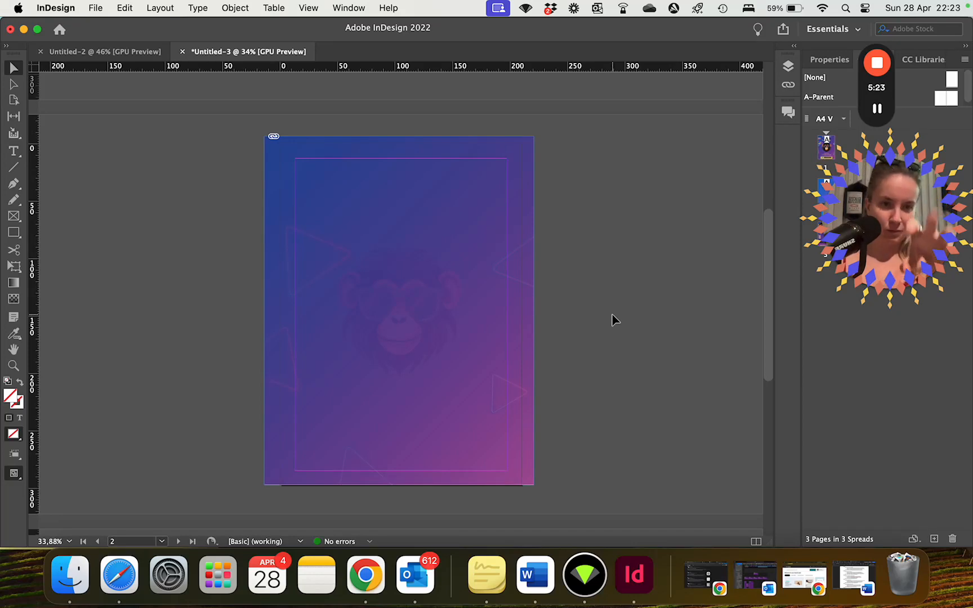
{"action": "left_click", "coordinate": [399, 311]}
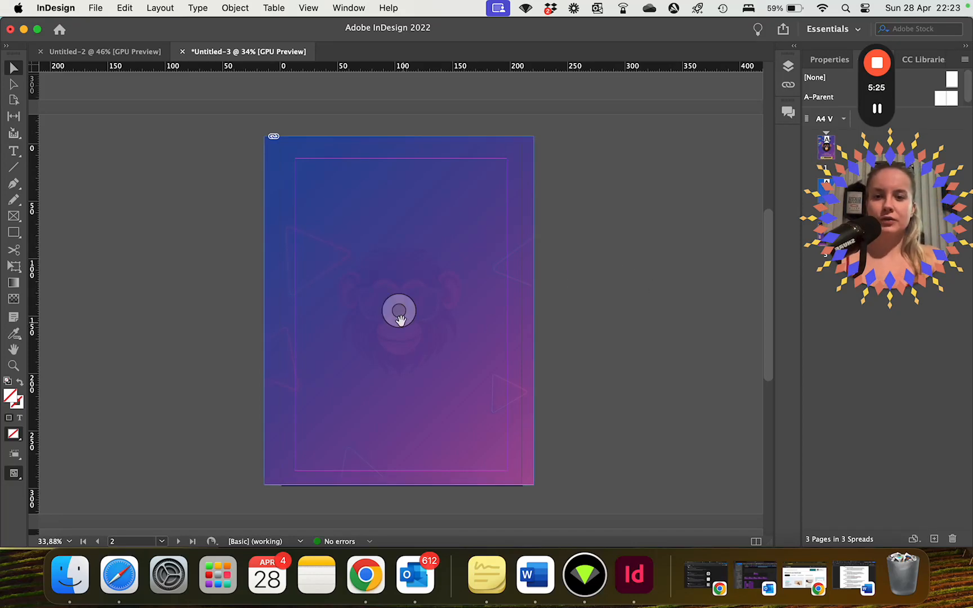
{"action": "left_click", "coordinate": [399, 309]}
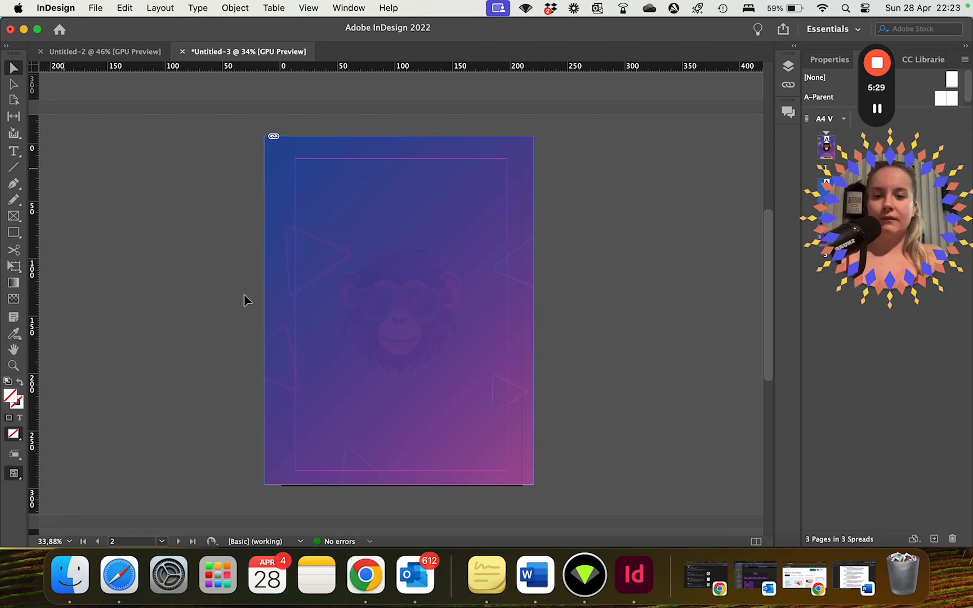
- Add a text frame in the upper-left area of page 2, enter "Headline" and select the word
{"action": "left_click", "coordinate": [13, 151]}
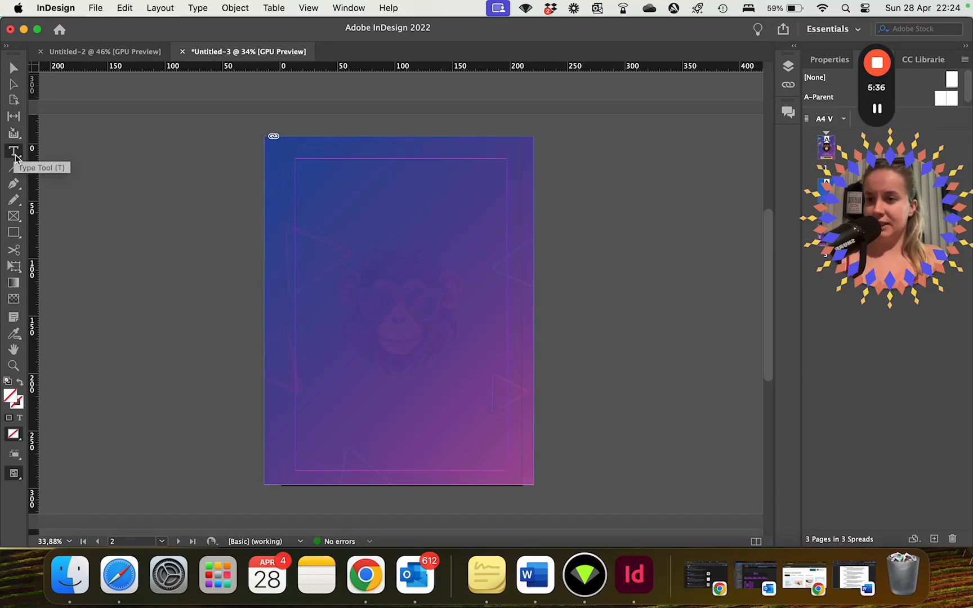
{"action": "left_click_drag", "start_coordinate": [280, 155], "coordinate": [412, 208]}
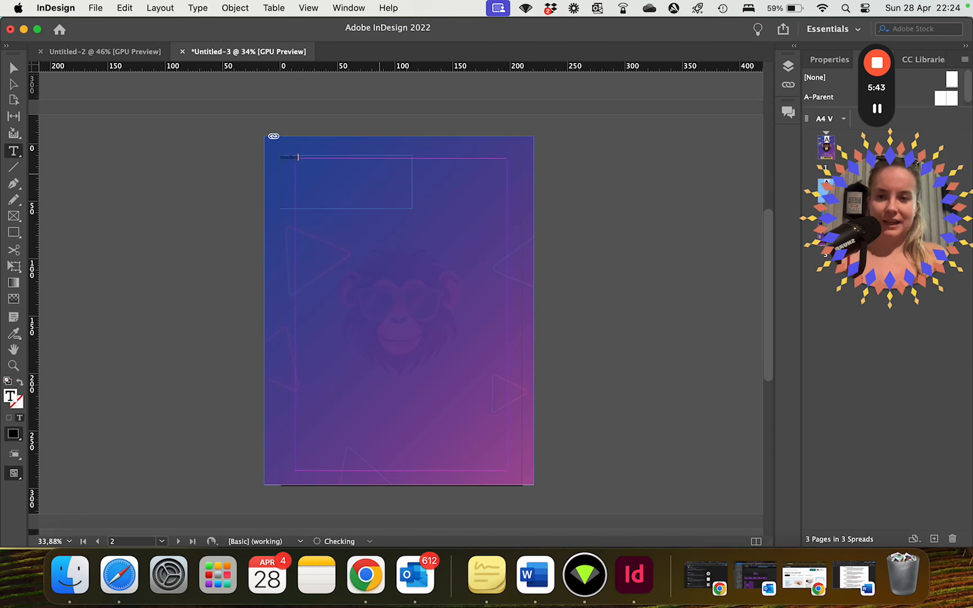
{"action": "double_click", "coordinate": [288, 156]}
- Show the selected text's properties and shift the InDesign window sideways so its character settings are unobstructed
{"action": "left_click", "coordinate": [837, 63]}
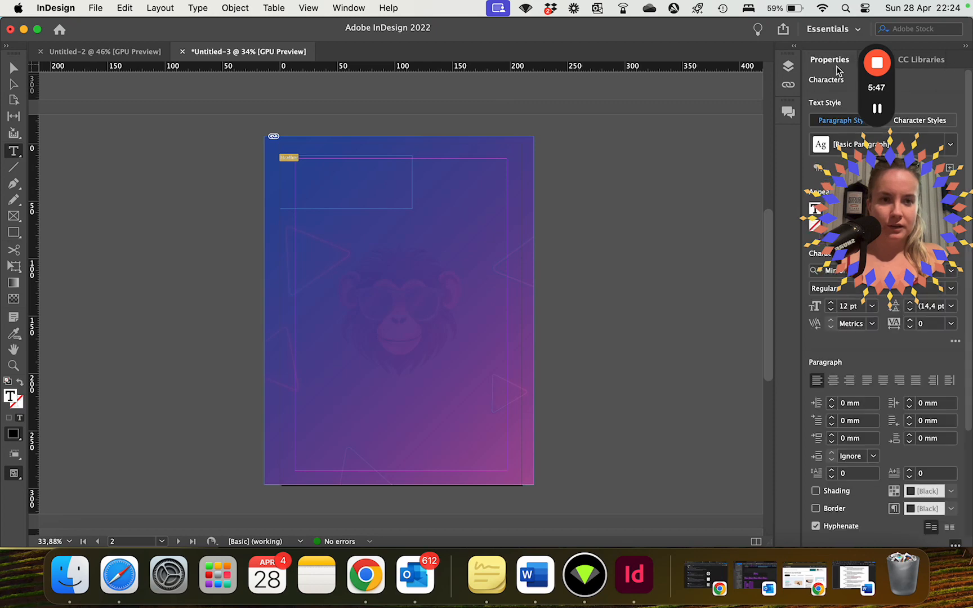
{"action": "left_click_drag", "start_coordinate": [857, 23], "coordinate": [804, 22]}
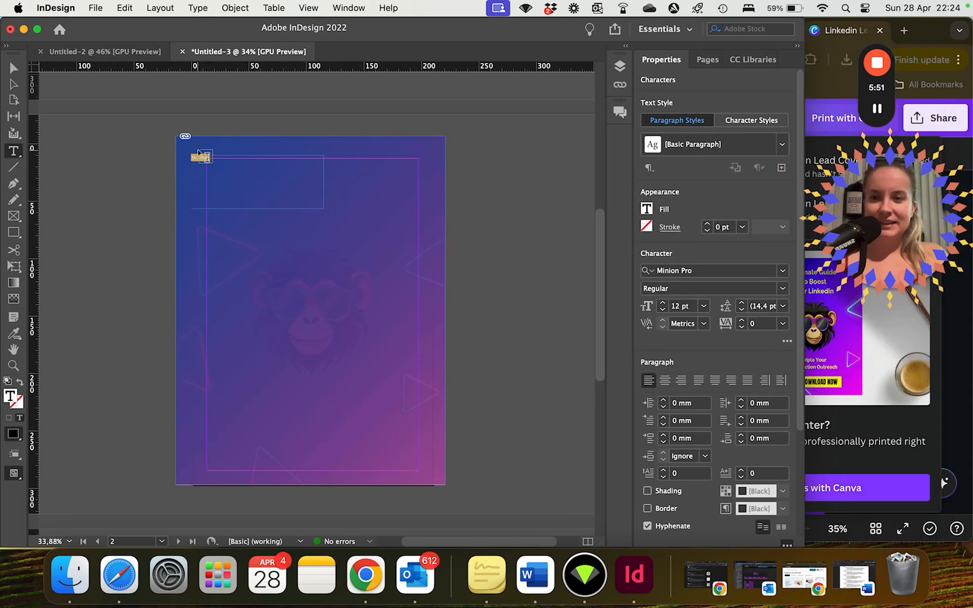
{"action": "left_click", "coordinate": [707, 60]}
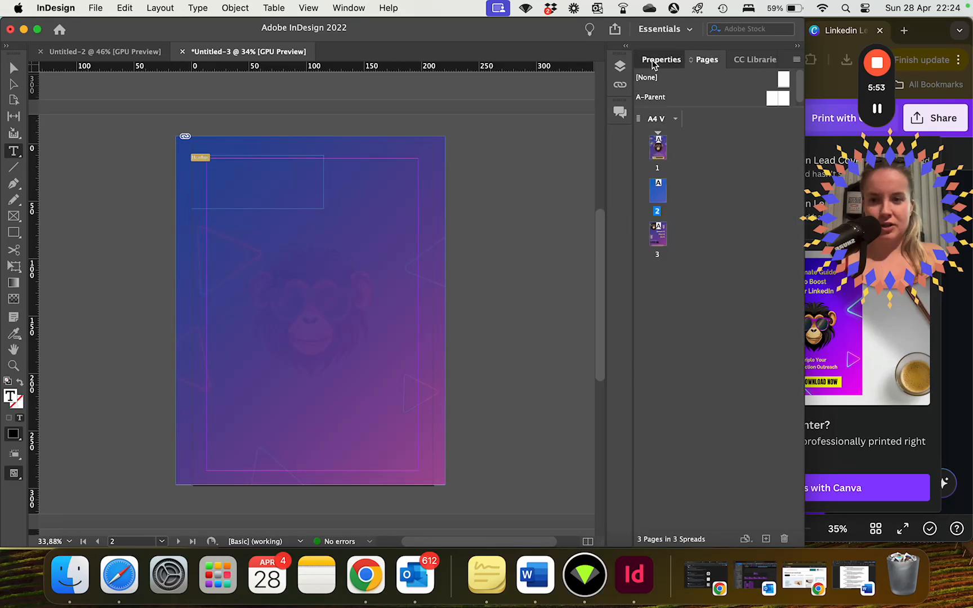
{"action": "left_click", "coordinate": [660, 59]}
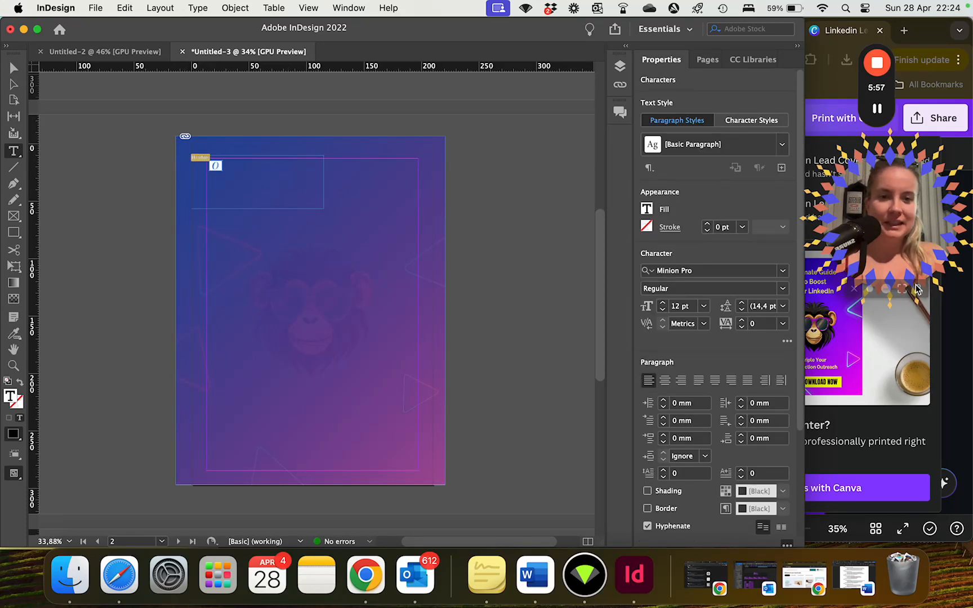
- Format the headline text in Raleway Bold at 60 pt
{"action": "left_click", "coordinate": [783, 271]}
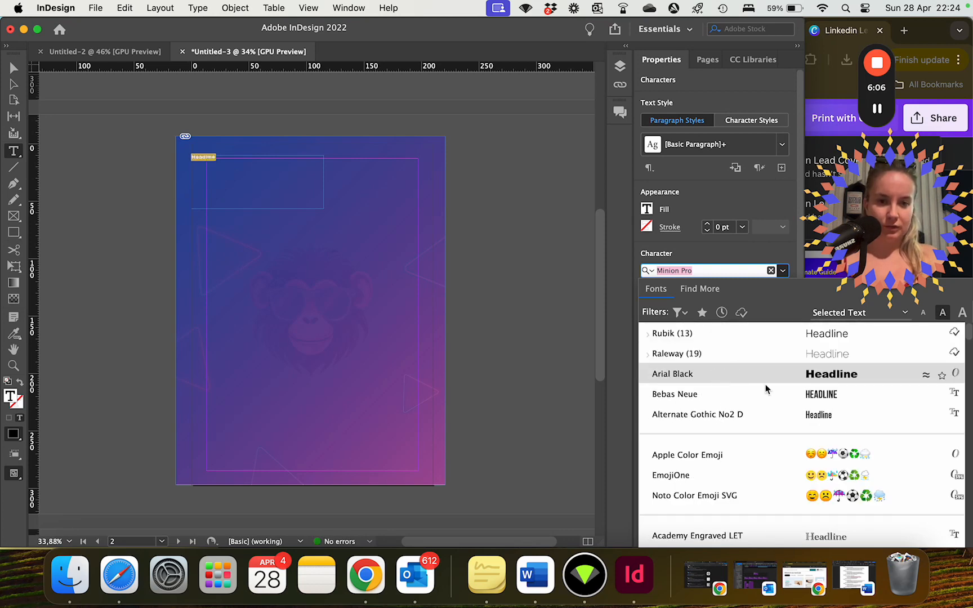
{"action": "left_click", "coordinate": [676, 353]}
{"action": "left_click", "coordinate": [782, 289]}
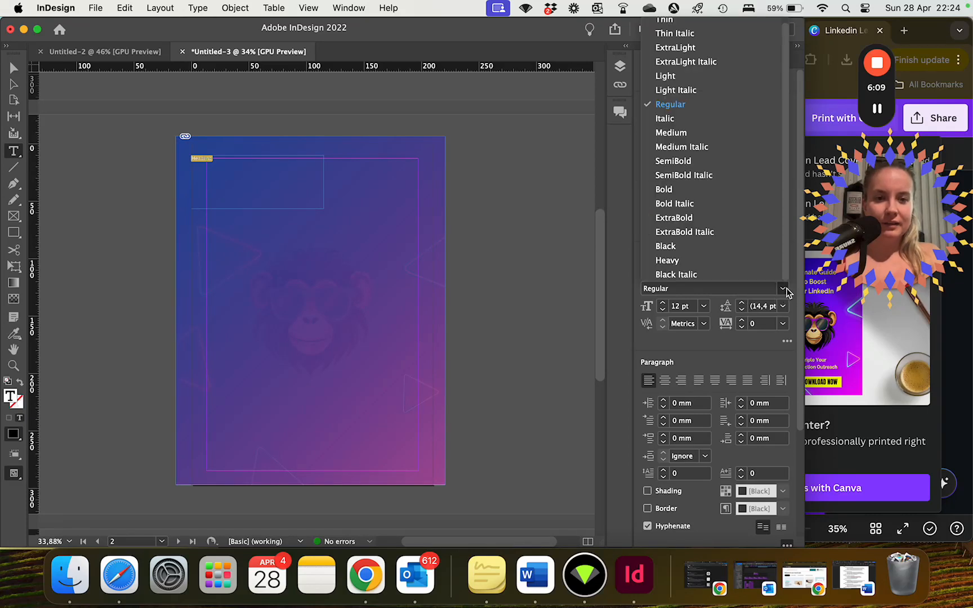
{"action": "left_click", "coordinate": [701, 190]}
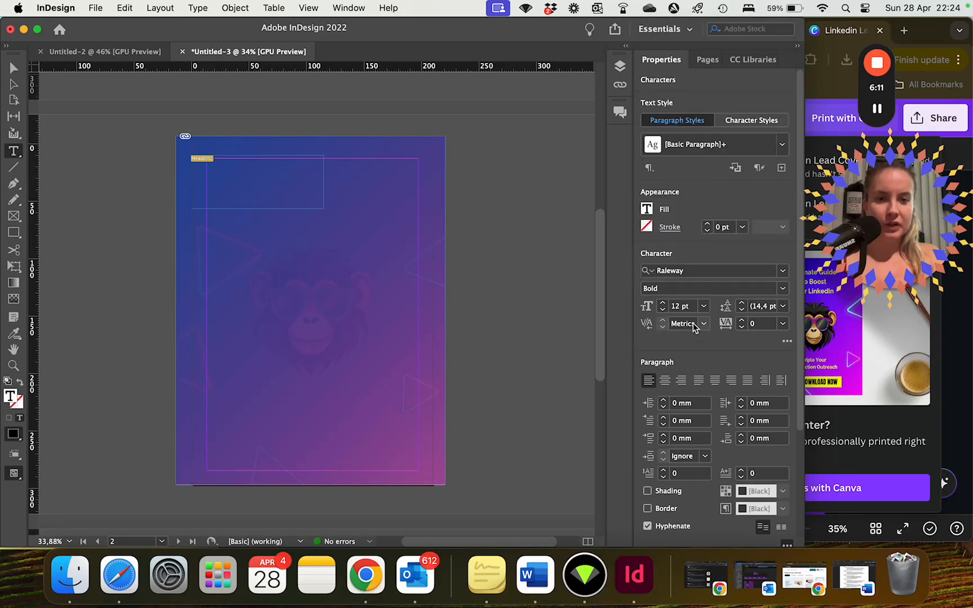
{"action": "left_click", "coordinate": [703, 307]}
{"action": "left_click", "coordinate": [696, 467]}
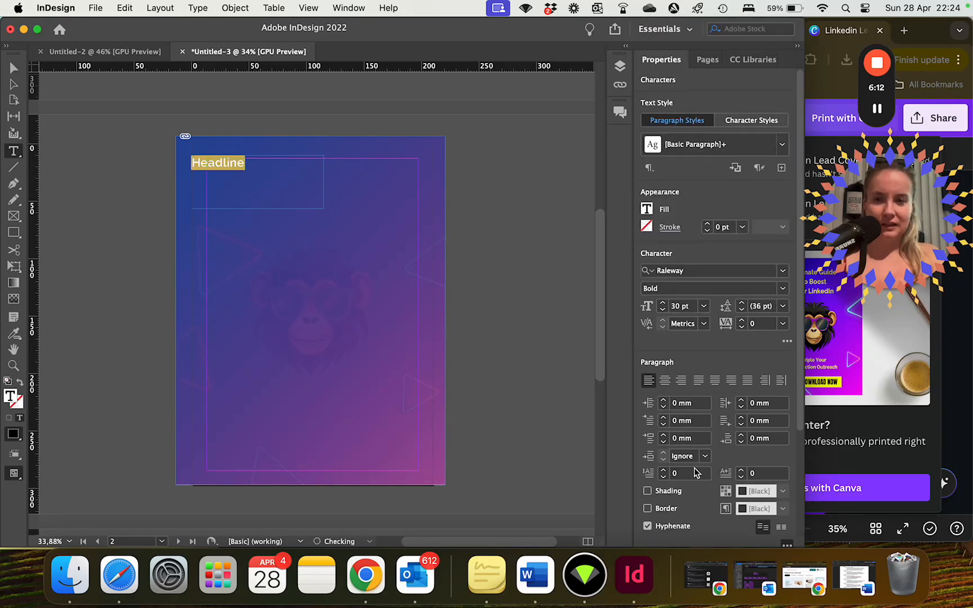
{"action": "left_click", "coordinate": [703, 307]}
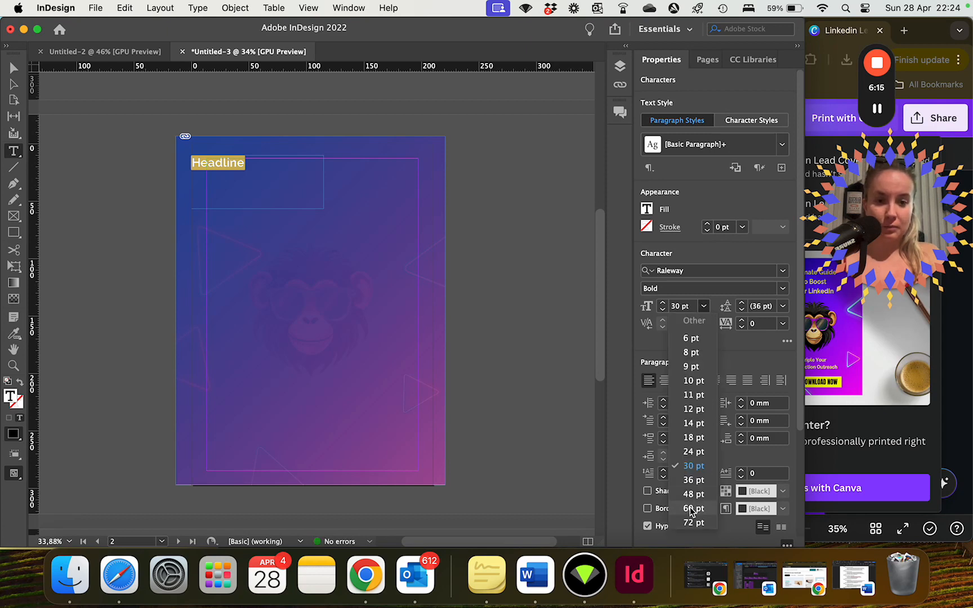
{"action": "left_click", "coordinate": [692, 510]}
{"action": "left_click", "coordinate": [509, 273]}
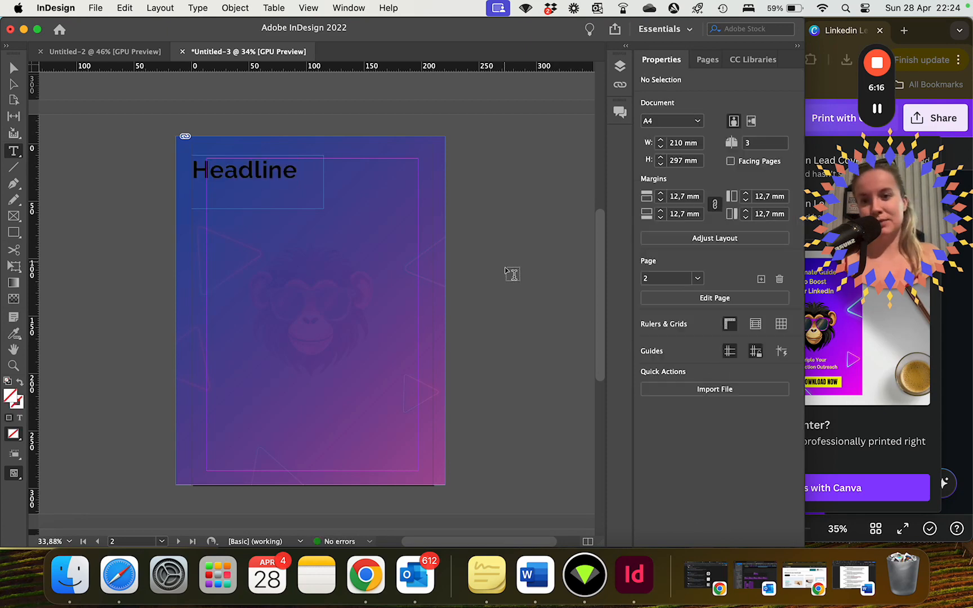
- Set the headline text's fill to the [Paper] swatch
{"action": "double_click", "coordinate": [257, 163]}
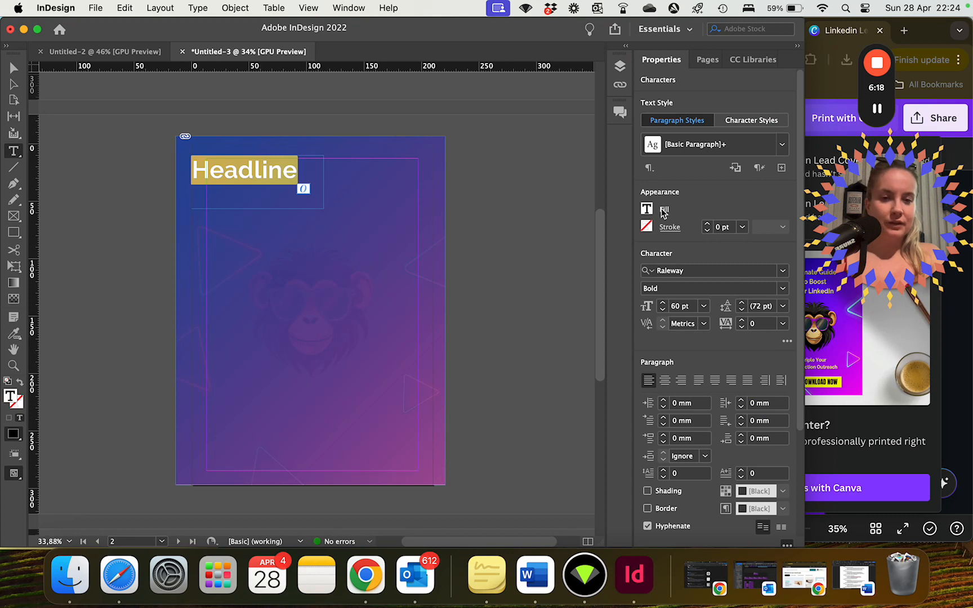
{"action": "left_click", "coordinate": [648, 209]}
{"action": "left_click", "coordinate": [529, 326]}
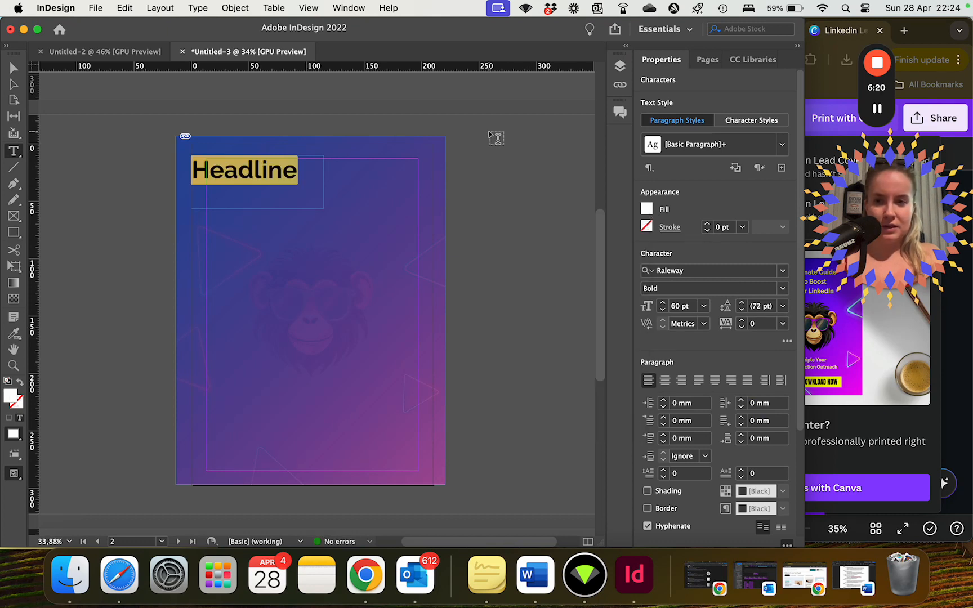
{"action": "left_click", "coordinate": [521, 197]}
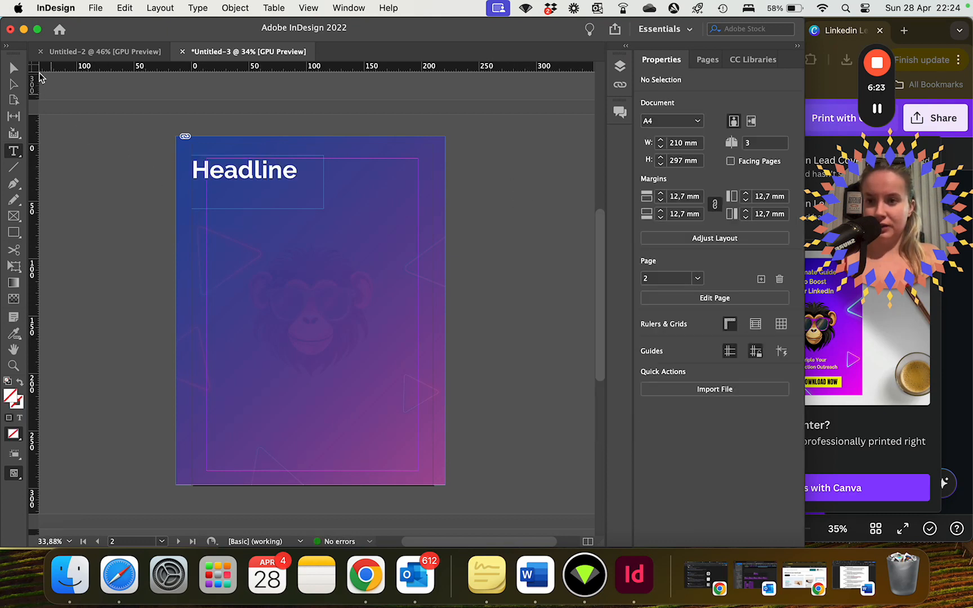
{"action": "left_click", "coordinate": [13, 68]}
{"action": "left_click", "coordinate": [15, 150]}
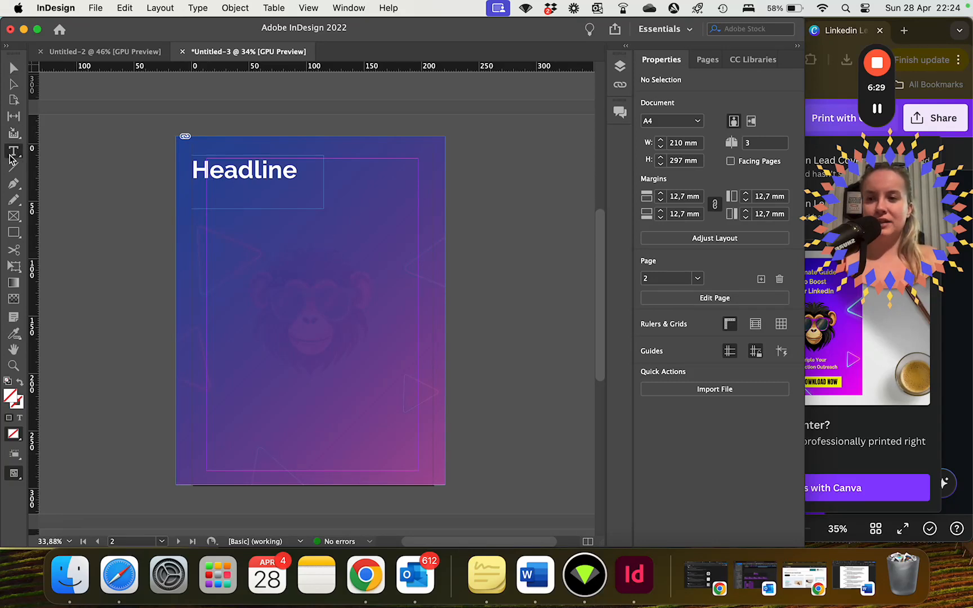
{"action": "left_click_drag", "start_coordinate": [232, 240], "coordinate": [287, 258]}
{"action": "left_click_drag", "start_coordinate": [314, 311], "coordinate": [343, 316]}
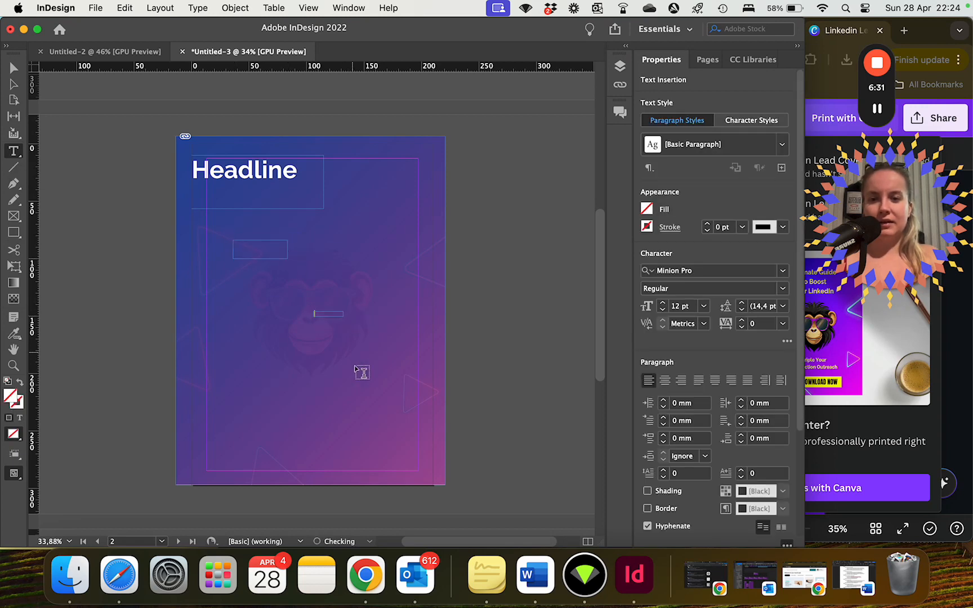
{"action": "left_click_drag", "start_coordinate": [374, 381], "coordinate": [383, 386]}
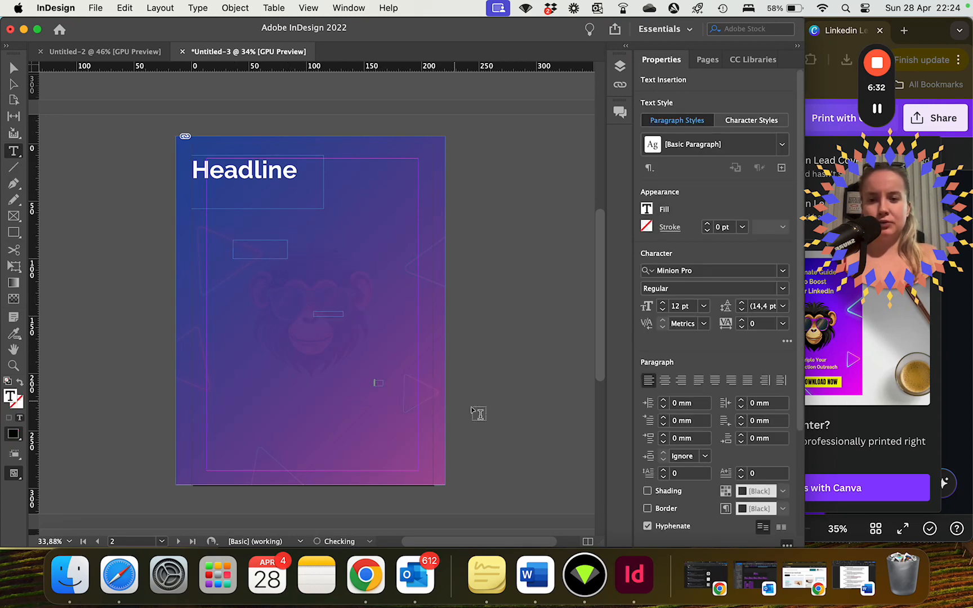
{"action": "left_click", "coordinate": [538, 448]}
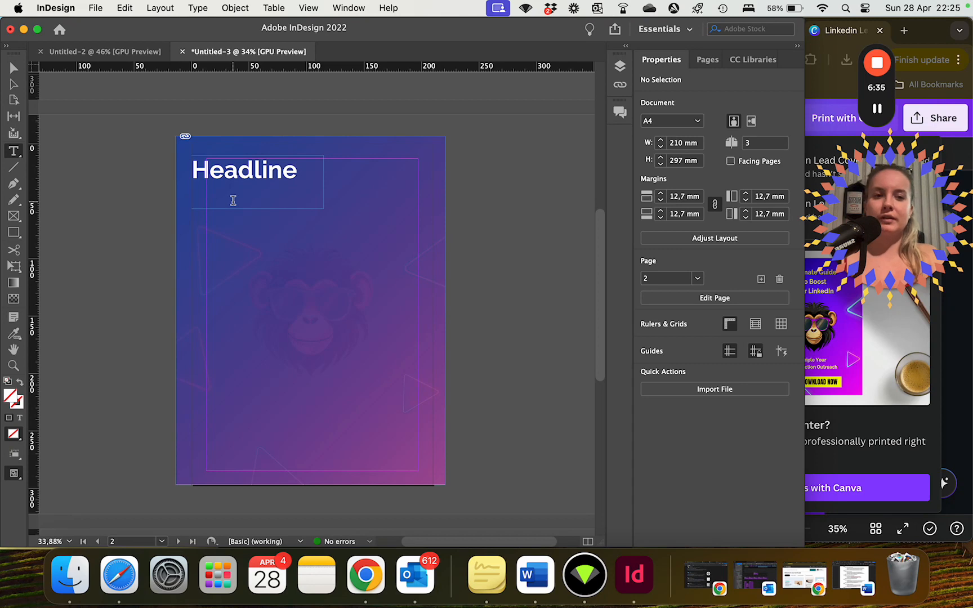
- Move the headline text frame so its upper-left corner meets the corner of page 2's margins
{"action": "left_click_drag", "start_coordinate": [261, 168], "coordinate": [192, 170]}
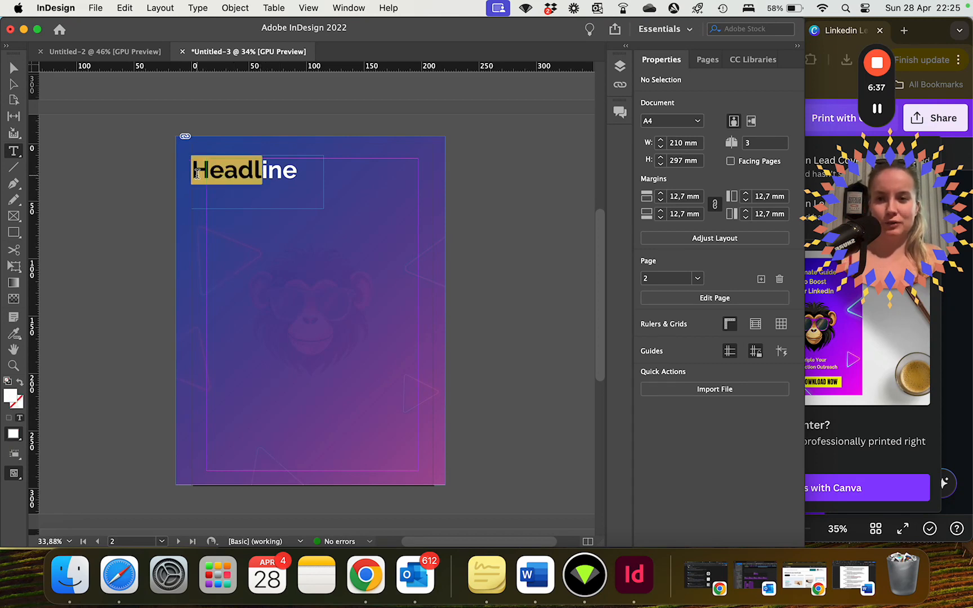
{"action": "left_click", "coordinate": [372, 197]}
{"action": "left_click_drag", "start_coordinate": [268, 169], "coordinate": [214, 127]}
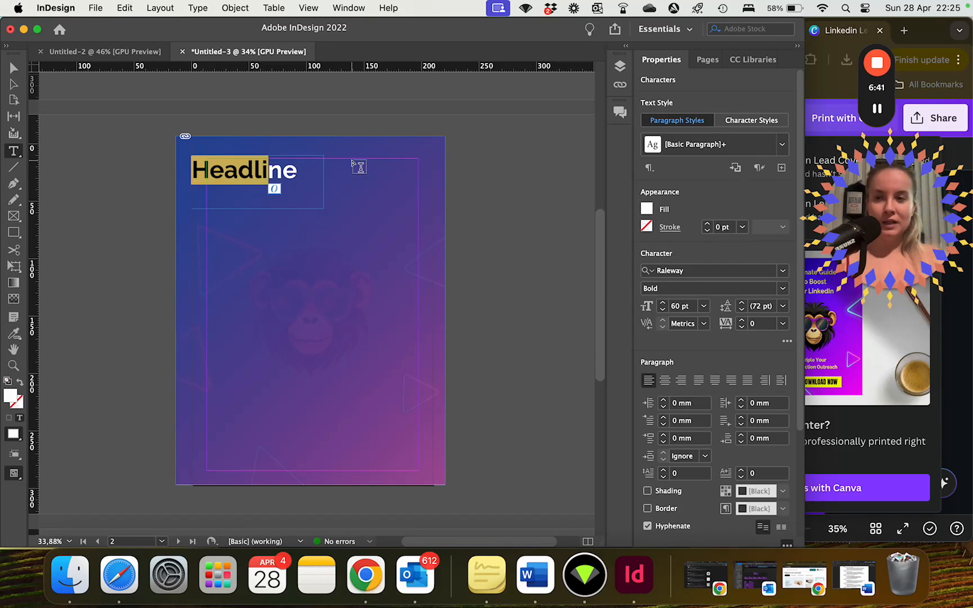
{"action": "left_click", "coordinate": [14, 69]}
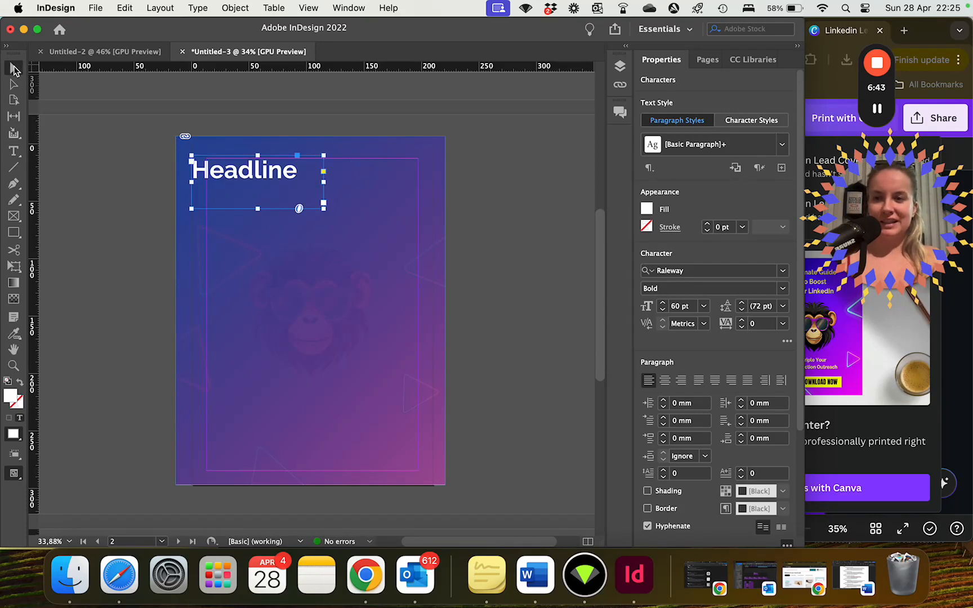
{"action": "left_click_drag", "start_coordinate": [265, 172], "coordinate": [288, 176]}
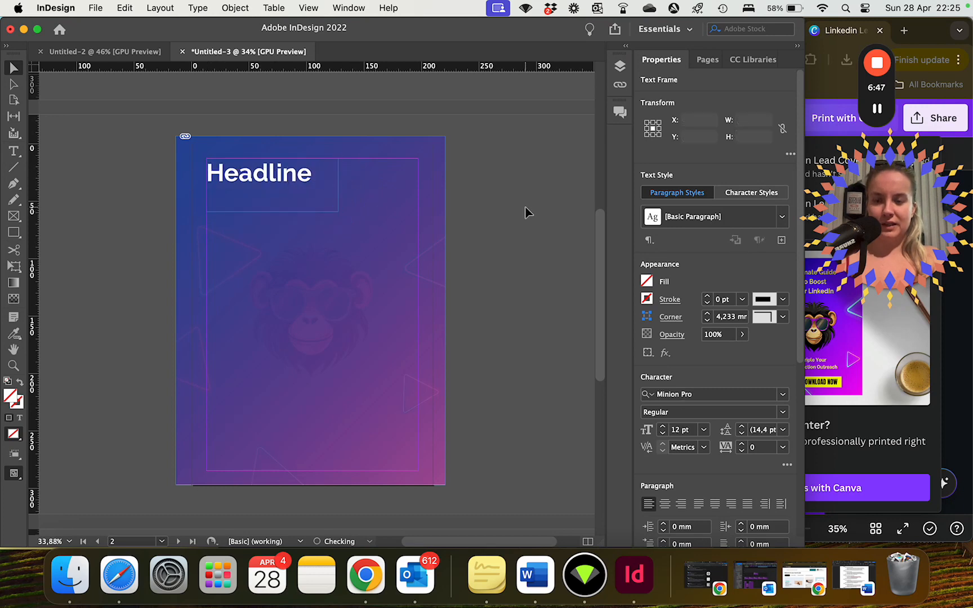
{"action": "left_click", "coordinate": [310, 310]}
- Select the headline text, copy the yellow hex code fdfe00 from the Stickies note, and return to InDesign
{"action": "double_click", "coordinate": [267, 165]}
{"action": "double_click", "coordinate": [267, 164]}
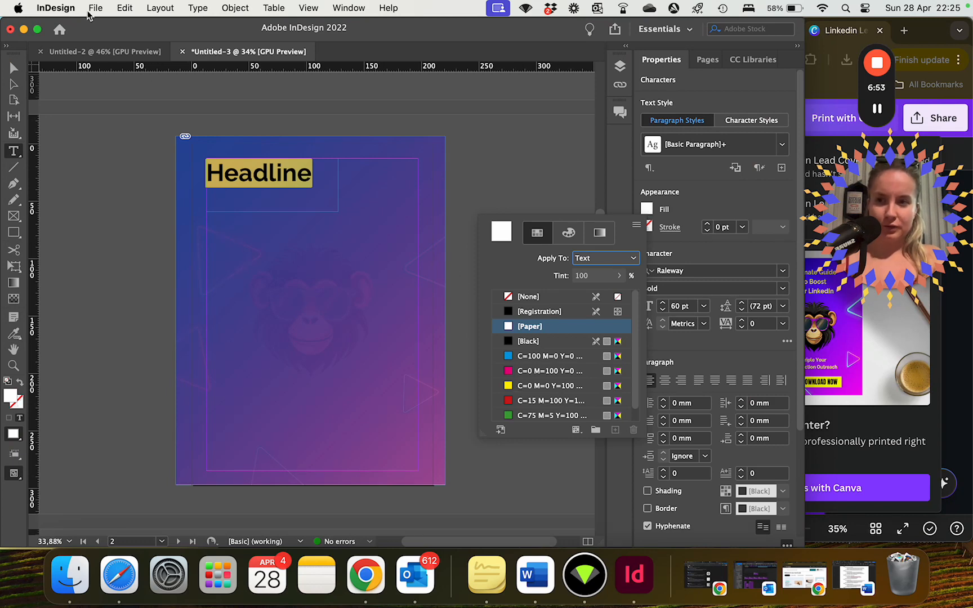
{"action": "left_click_drag", "start_coordinate": [110, 27], "coordinate": [208, 23]}
{"action": "left_click", "coordinate": [31, 129]}
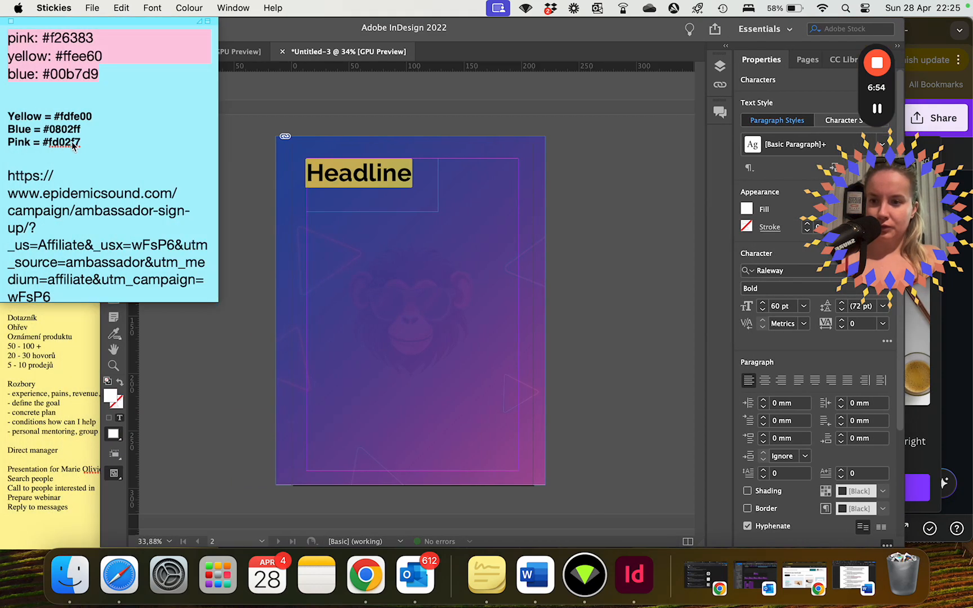
{"action": "left_click", "coordinate": [66, 73]}
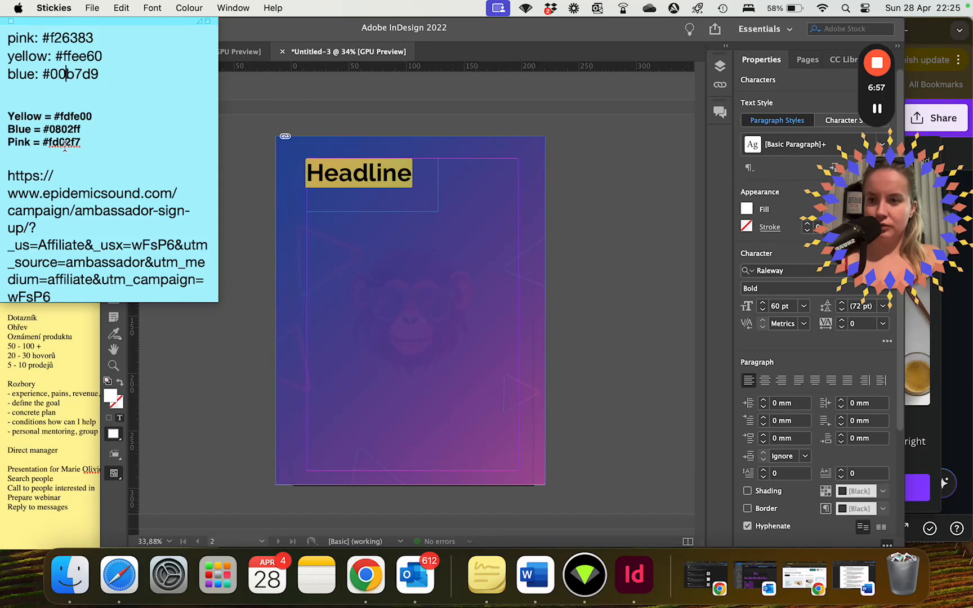
{"action": "key", "text": "super+c"}
{"action": "left_click", "coordinate": [529, 29]}
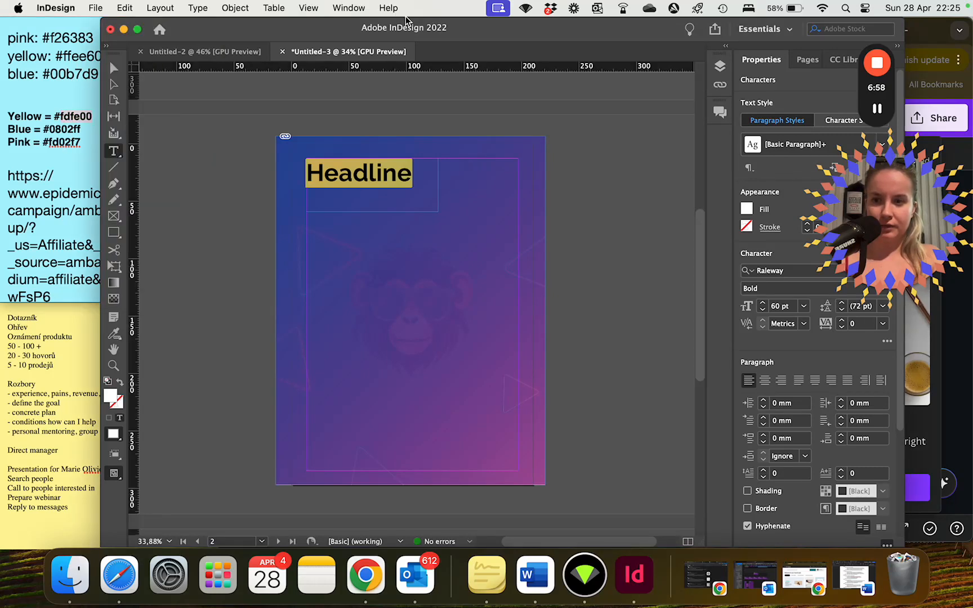
{"action": "left_click_drag", "start_coordinate": [559, 25], "coordinate": [452, 20]}
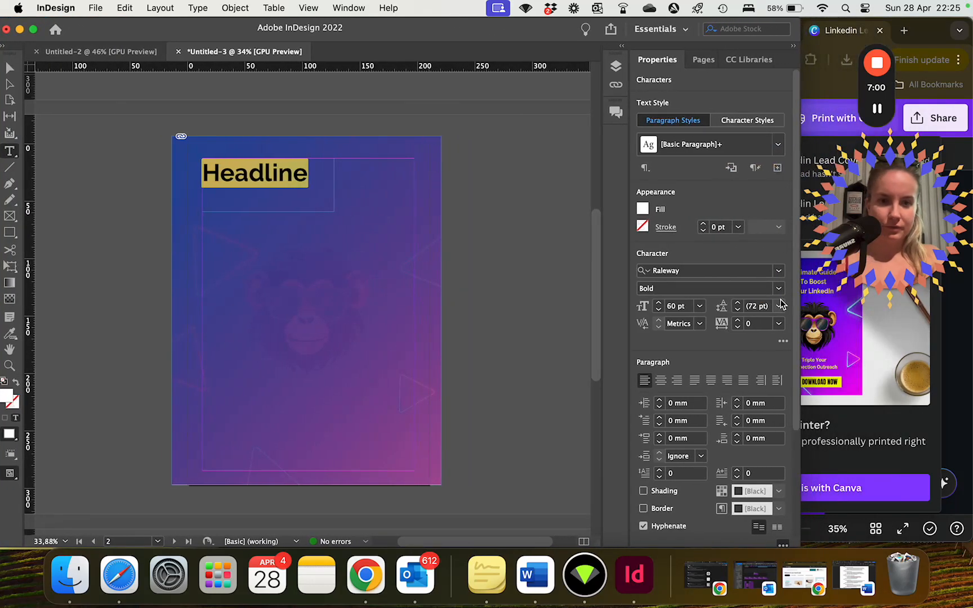
{"action": "left_click", "coordinate": [642, 209]}
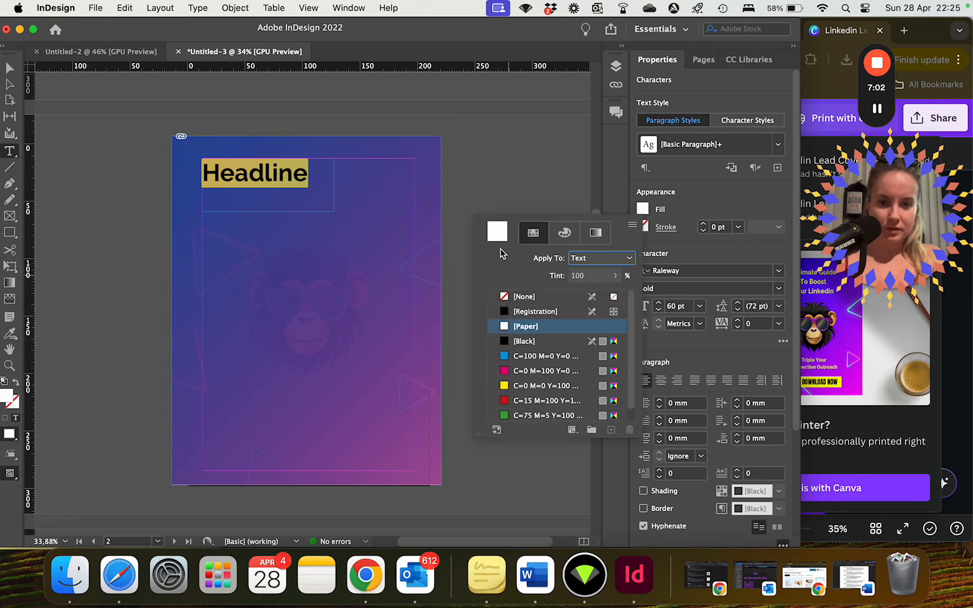
{"action": "double_click", "coordinate": [496, 233]}
{"action": "left_click", "coordinate": [624, 221]}
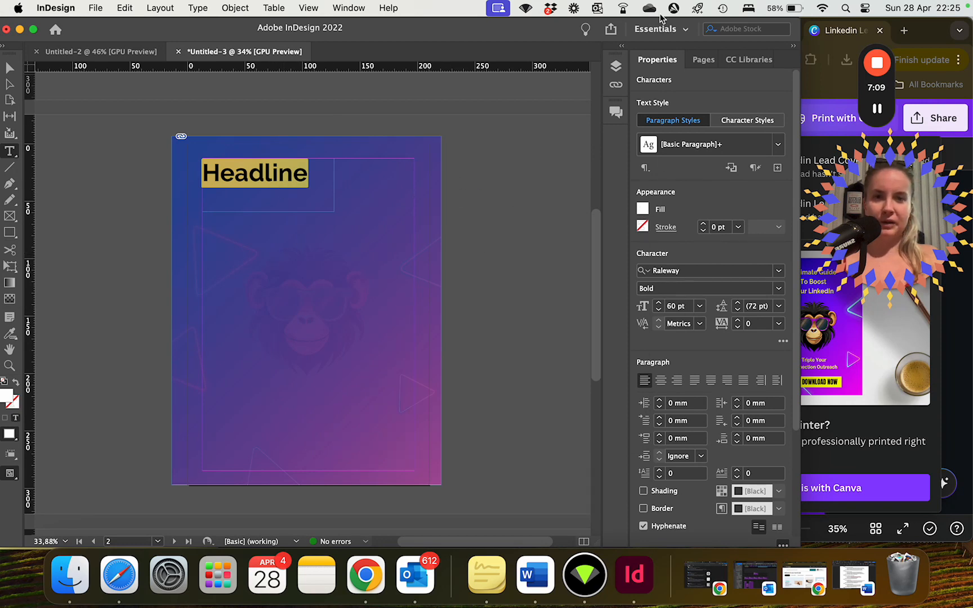
- Set the headline text's fill to the copied hex colour fdfe00 in the Colour Picker
{"action": "left_click", "coordinate": [642, 209]}
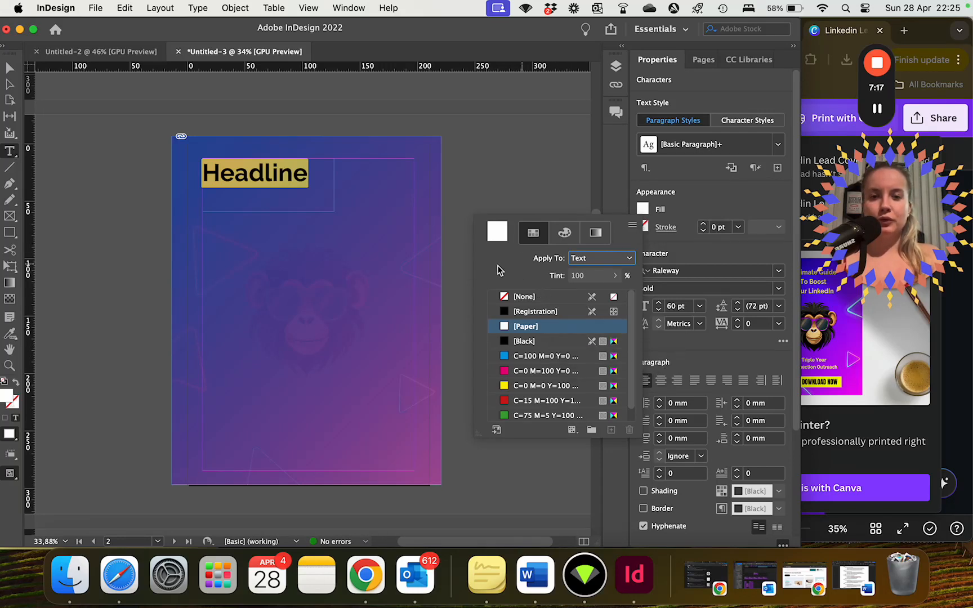
{"action": "double_click", "coordinate": [497, 234]}
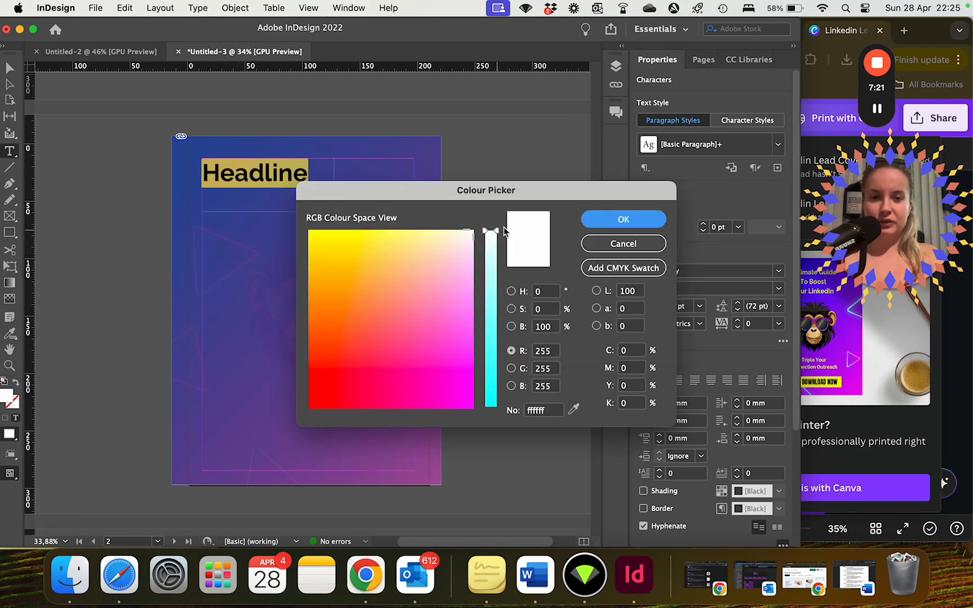
{"action": "left_click", "coordinate": [539, 410]}
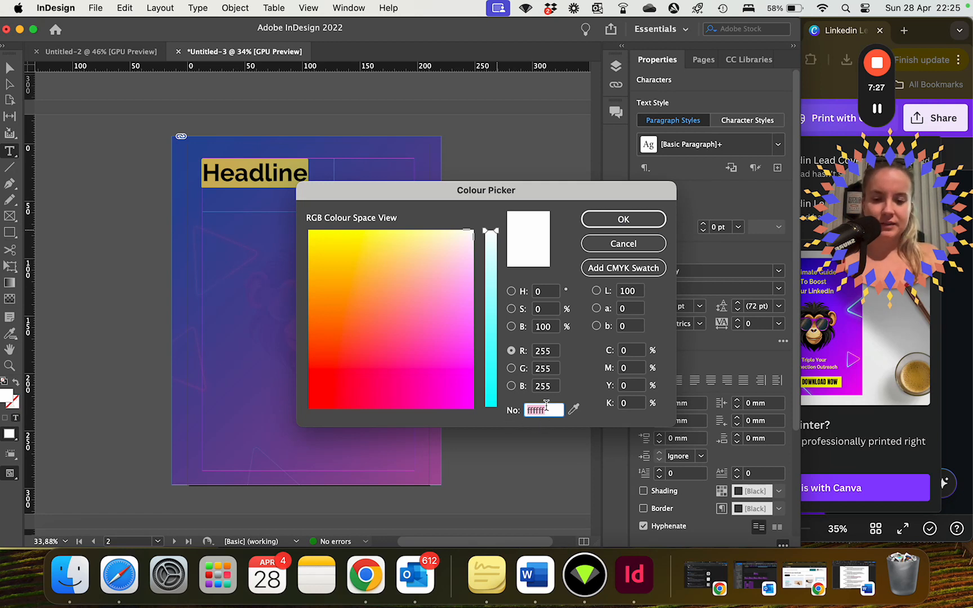
{"action": "key", "text": "super+v"}
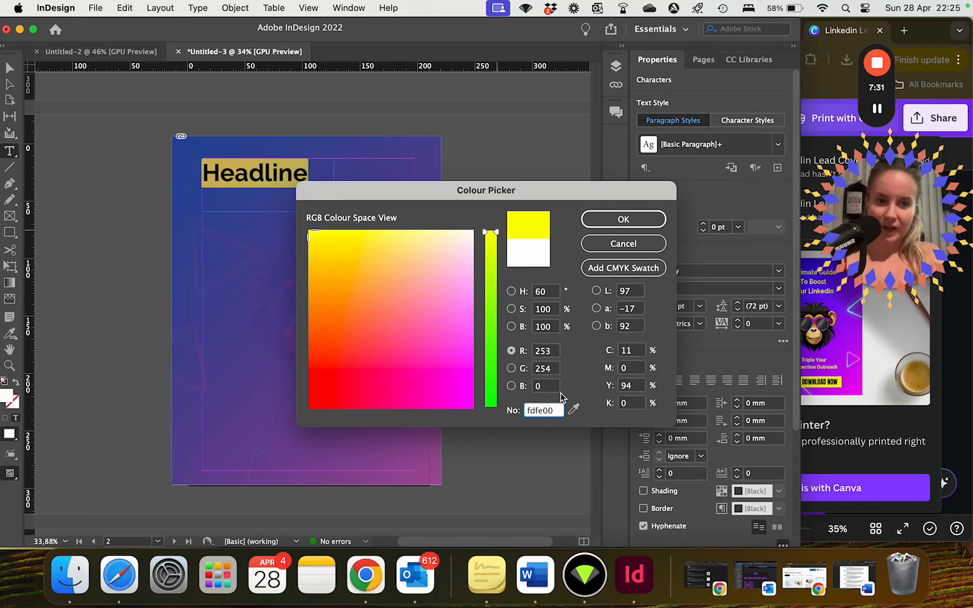
{"action": "left_click", "coordinate": [619, 220]}
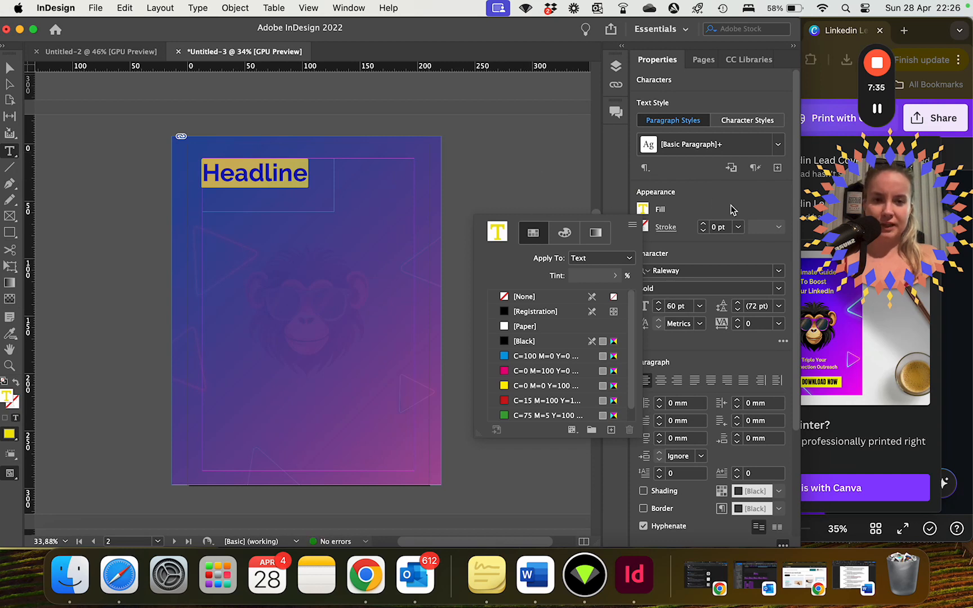
- Replace the yellow headline text on page 2 with HEADLINE in capitals and deselect the frame
{"action": "left_click", "coordinate": [703, 200]}
{"action": "left_click", "coordinate": [257, 177]}
{"action": "double_click", "coordinate": [253, 176]}
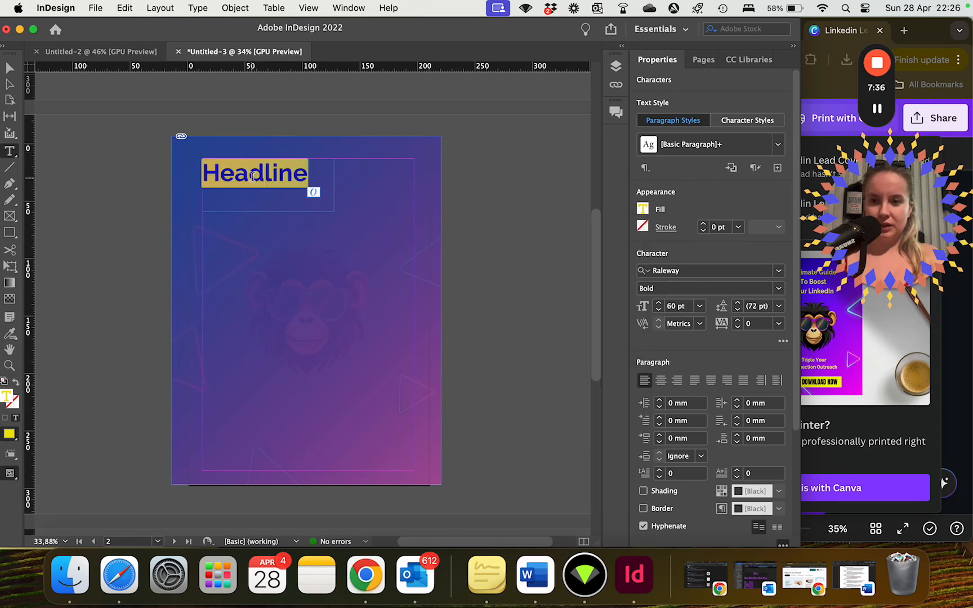
{"action": "type", "text": "HEADLINE"}
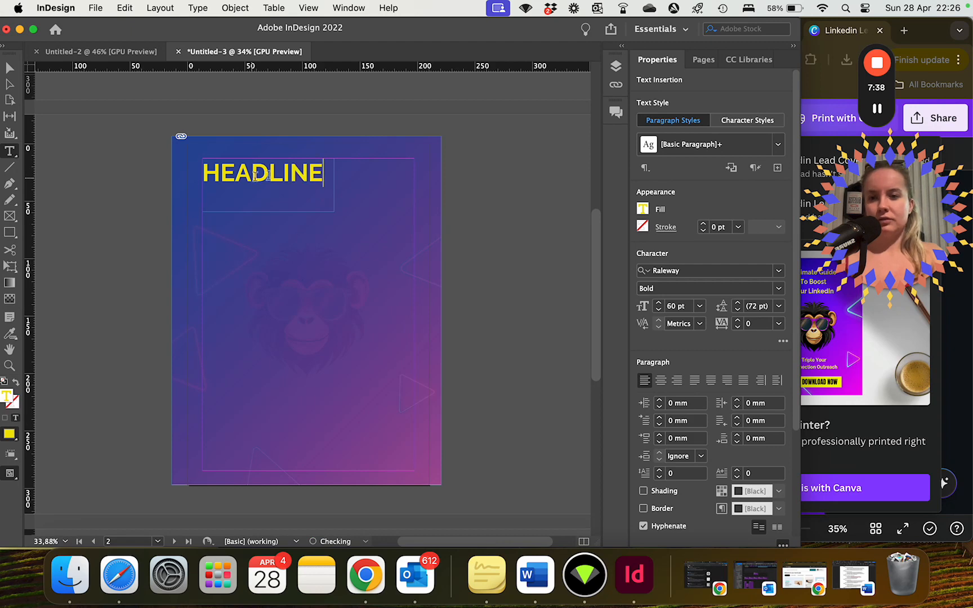
{"action": "left_click", "coordinate": [518, 197]}
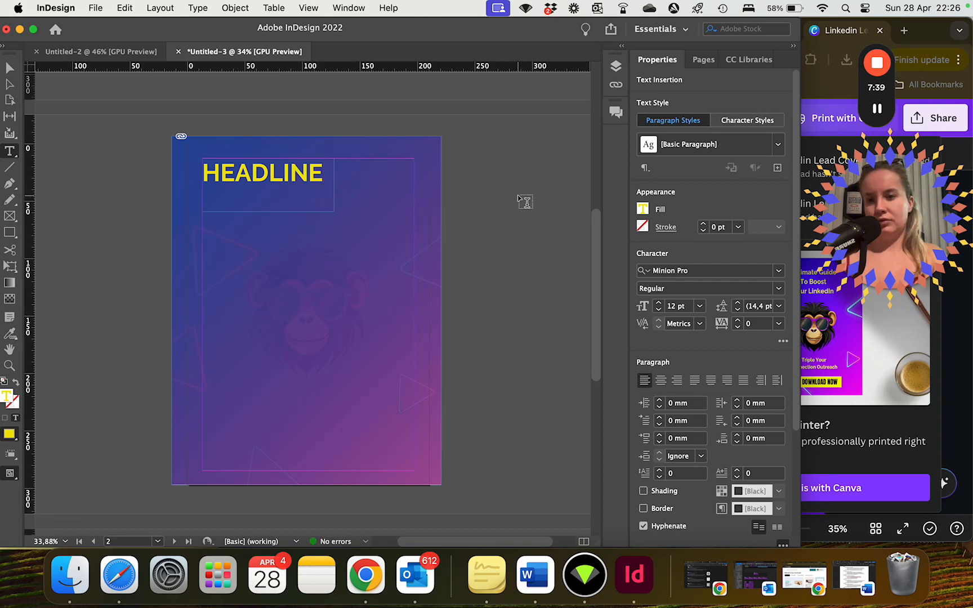
{"action": "left_click", "coordinate": [10, 69]}
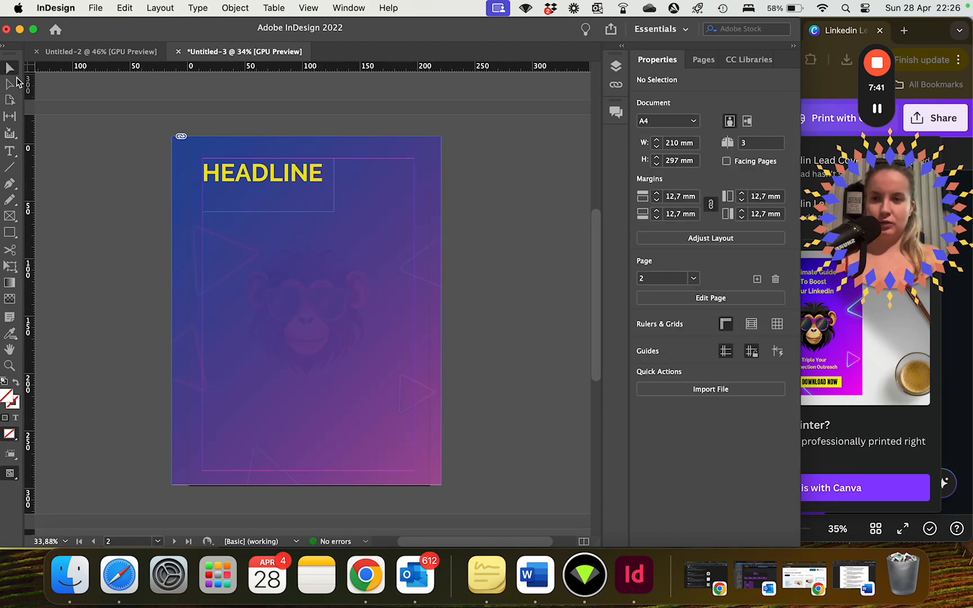
{"action": "left_click", "coordinate": [239, 177]}
{"action": "left_click", "coordinate": [508, 220]}
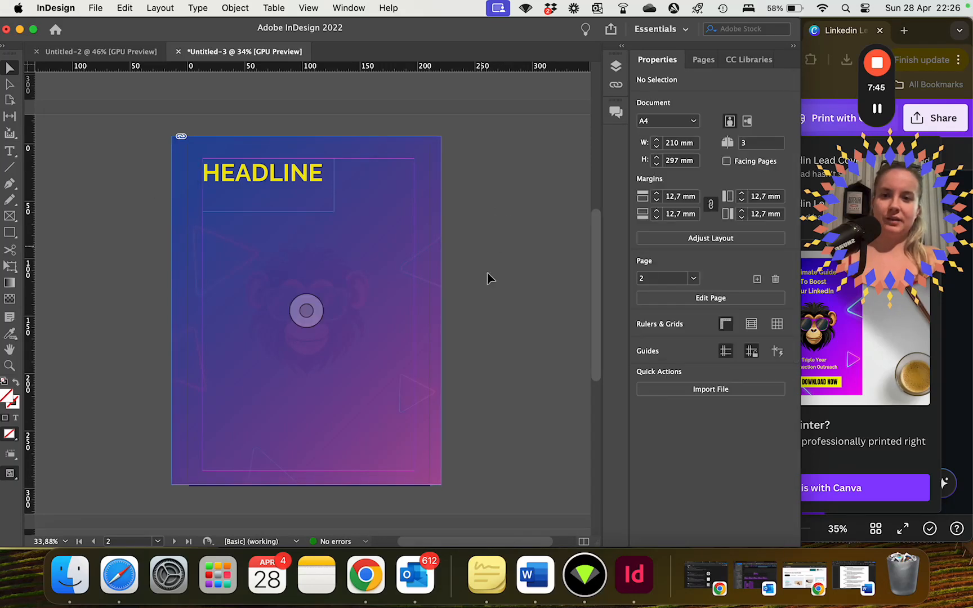
- Preview page 2 without frame edges, margins and bleed, and return to the normal view
{"action": "key", "text": "w"}
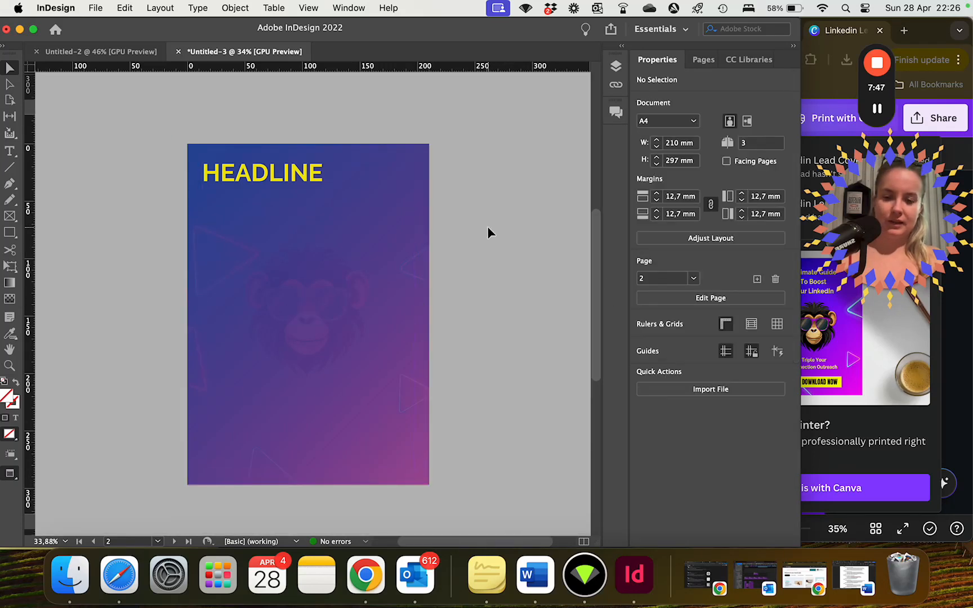
{"action": "key", "text": "w"}
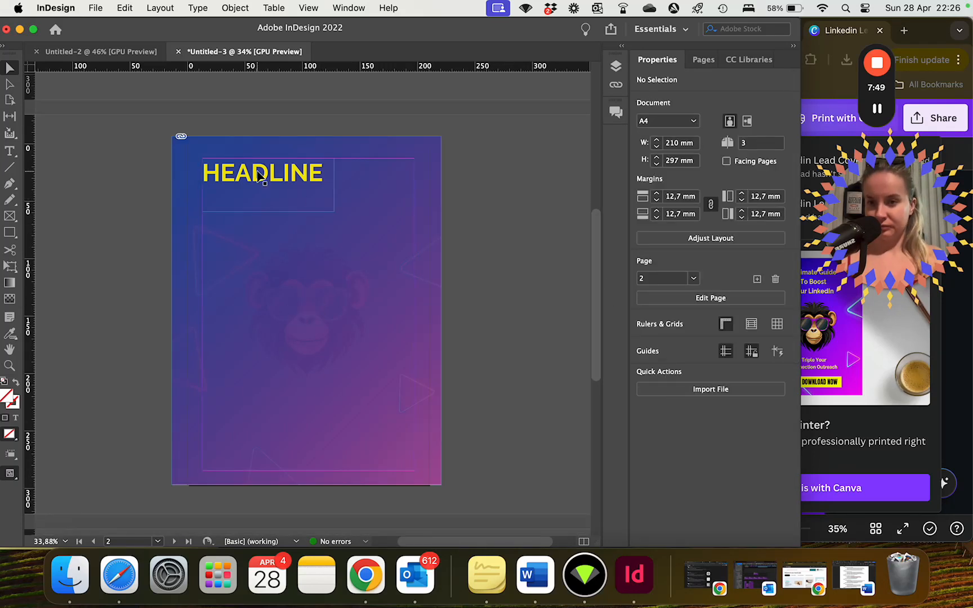
{"action": "key", "text": "w"}
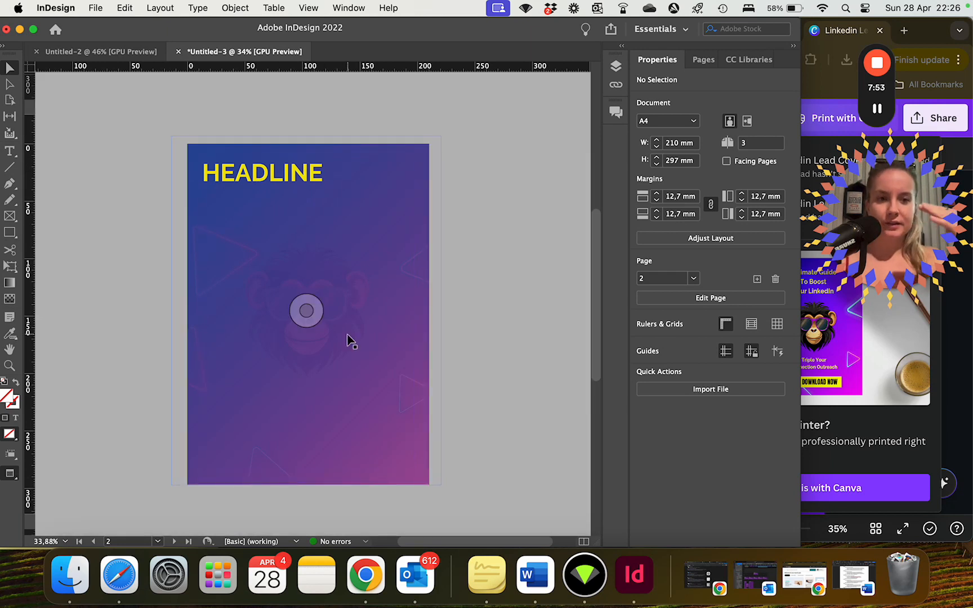
{"action": "key", "text": "w"}
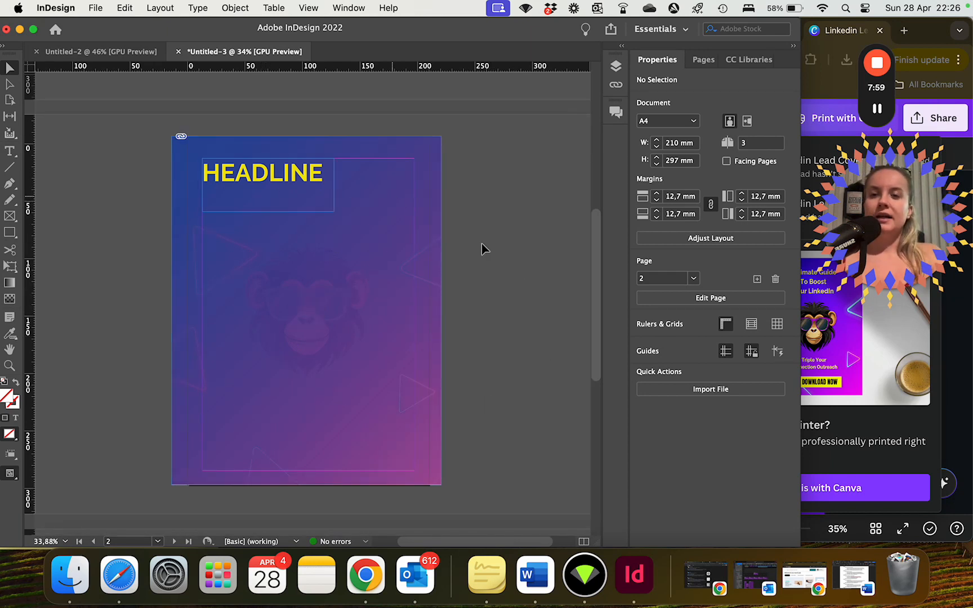
- Draw a text frame about 175.5 mm wide and 78 mm high below the headline and enter a line of filler text
{"action": "left_click", "coordinate": [9, 150]}
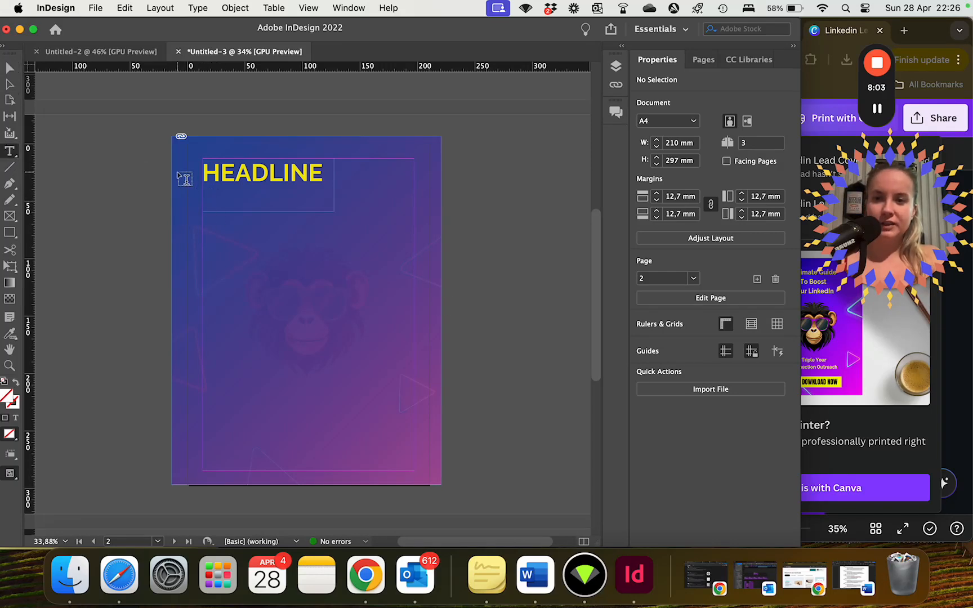
{"action": "left_click_drag", "start_coordinate": [181, 196], "coordinate": [383, 285]}
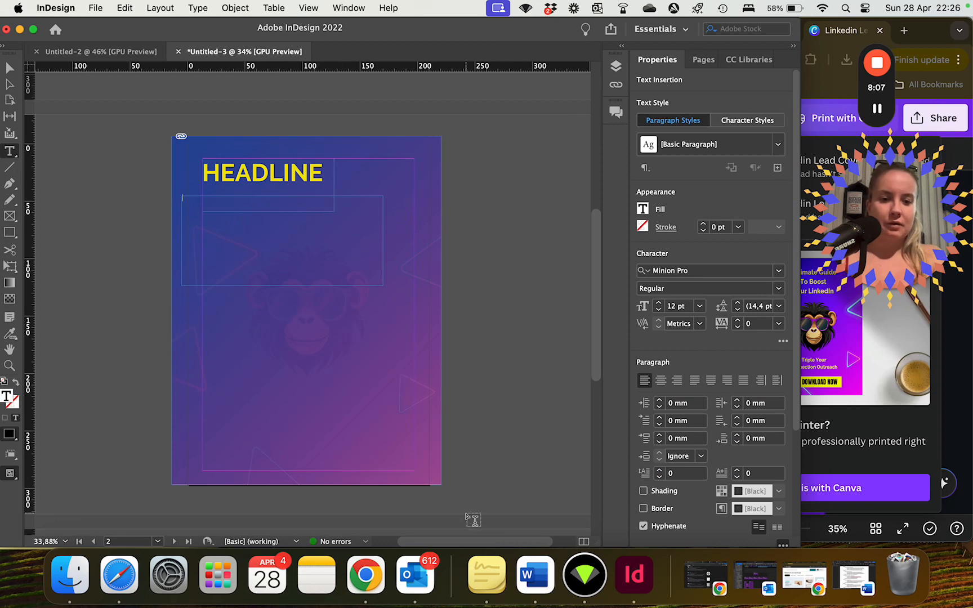
{"action": "type", "text": "alksmda da"}
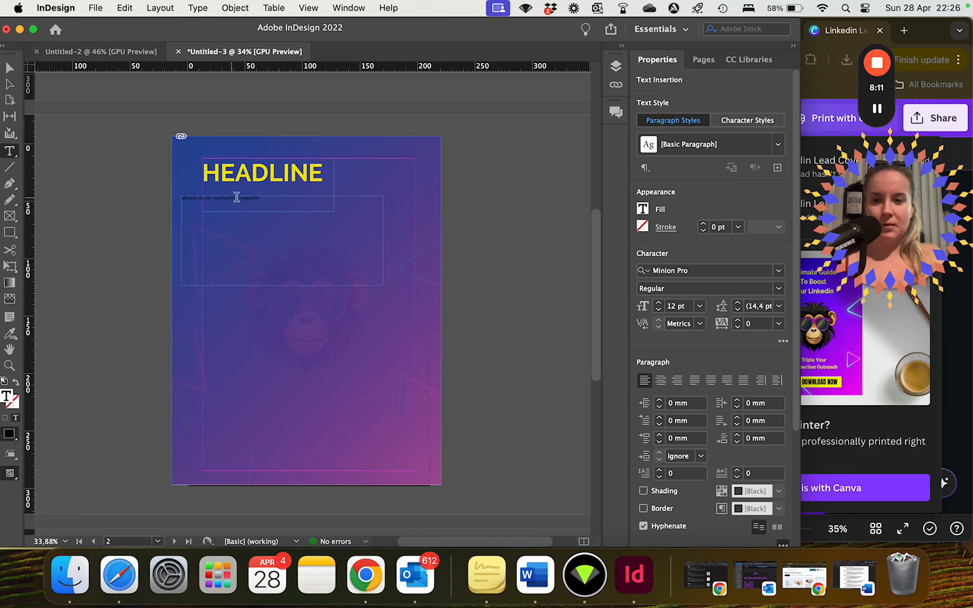
- Repeat the filler line several times in the body text frame to build a placeholder paragraph
{"action": "left_click_drag", "start_coordinate": [260, 198], "coordinate": [181, 198]}
{"action": "key", "text": "super+v"}
{"action": "key", "text": "super+v"}
{"action": "key", "text": "super+v"}
{"action": "key", "text": "super+v"}
{"action": "key", "text": "super+v"}
{"action": "key", "text": "super+v"}
{"action": "key", "text": "super+v"}
{"action": "key", "text": "super+v"}
{"action": "key", "text": "super+v"}
{"action": "key", "text": "super+v"}
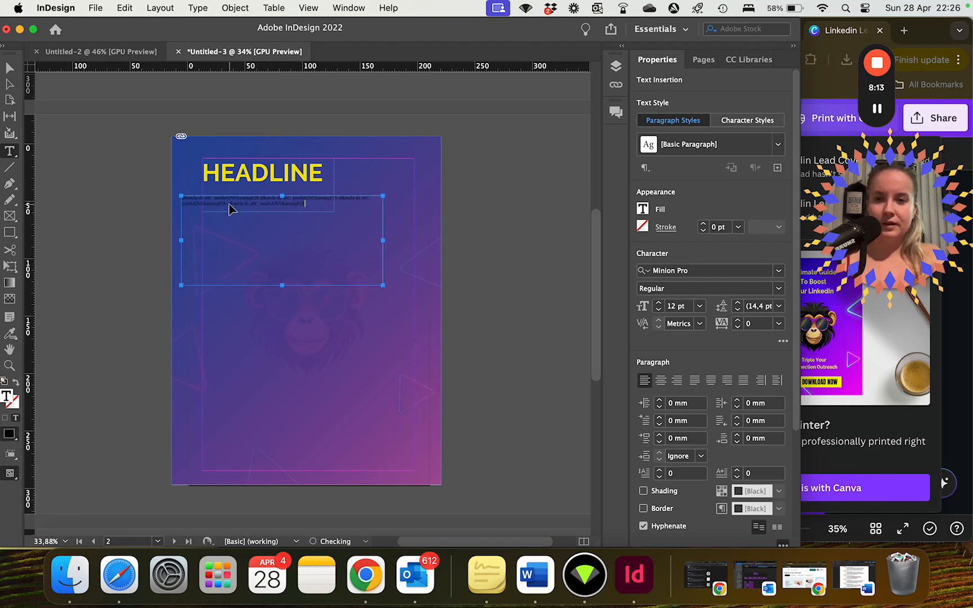
- Move the body text frame so its left edge meets the page margin directly beneath the headline
{"action": "left_click", "coordinate": [15, 66]}
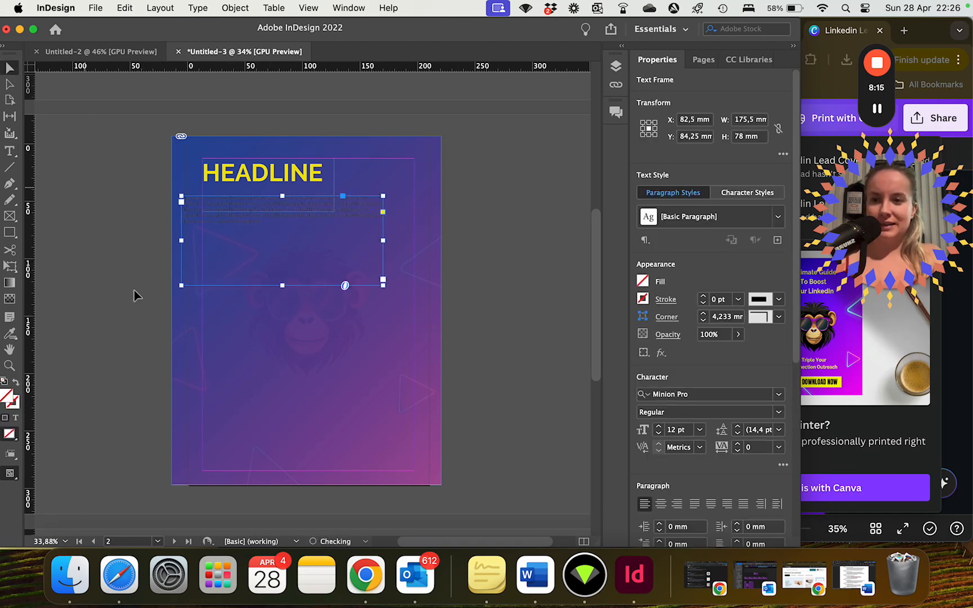
{"action": "left_click", "coordinate": [133, 290]}
{"action": "left_click_drag", "start_coordinate": [225, 214], "coordinate": [250, 219]}
- Select all the body text and set its fill to the [Paper] swatch
{"action": "double_click", "coordinate": [262, 206]}
{"action": "key", "text": "super+a"}
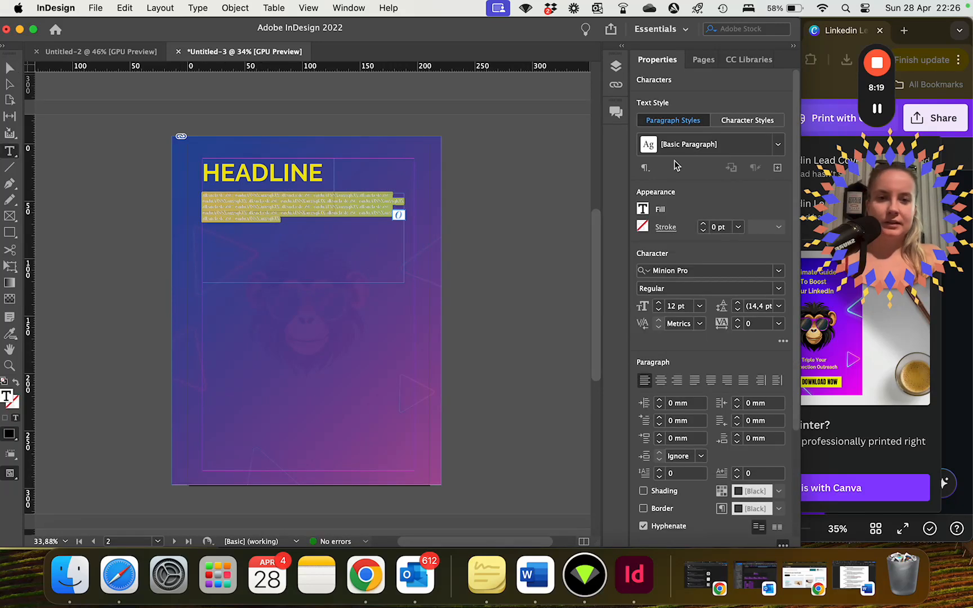
{"action": "left_click", "coordinate": [642, 211]}
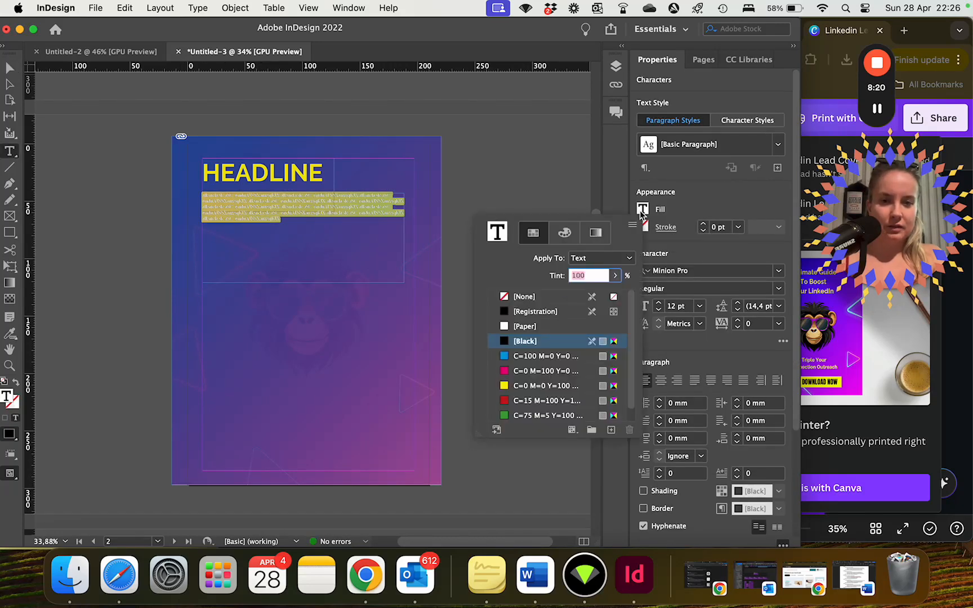
{"action": "left_click", "coordinate": [533, 387]}
{"action": "left_click", "coordinate": [518, 326]}
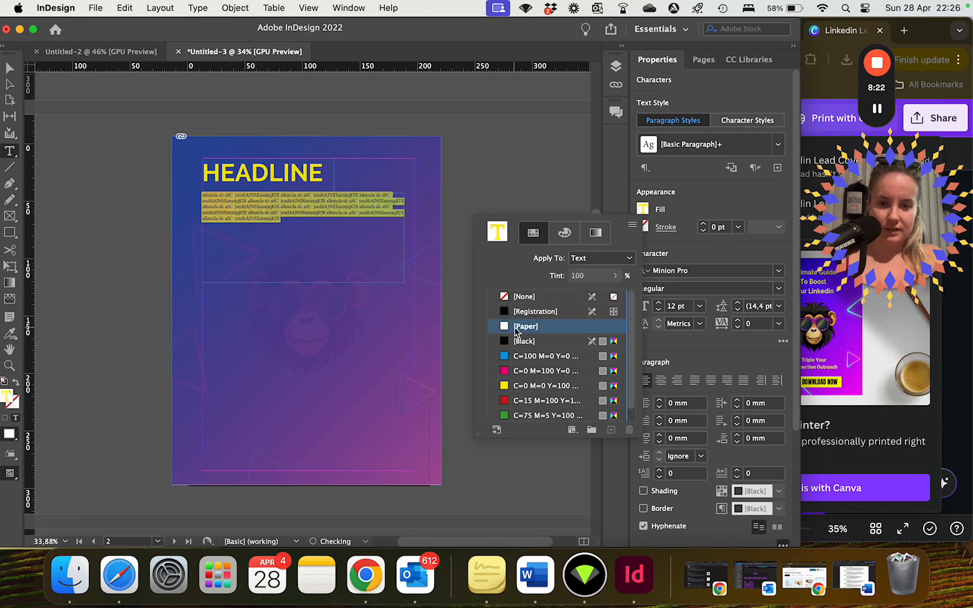
- Set the body text's font to Rubik
{"action": "left_click", "coordinate": [778, 270]}
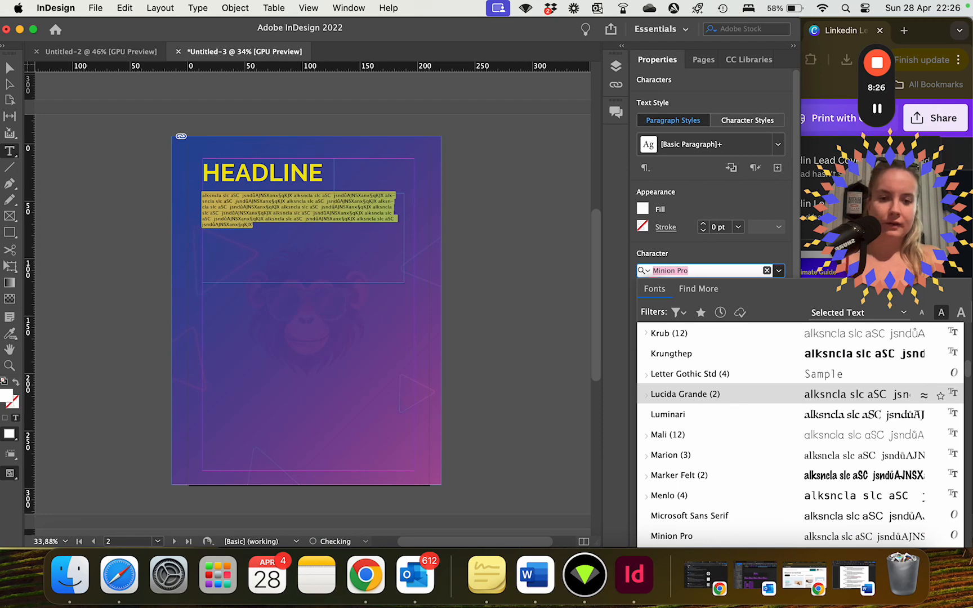
{"action": "type", "text": "RU"}
{"action": "key", "text": "Escape"}
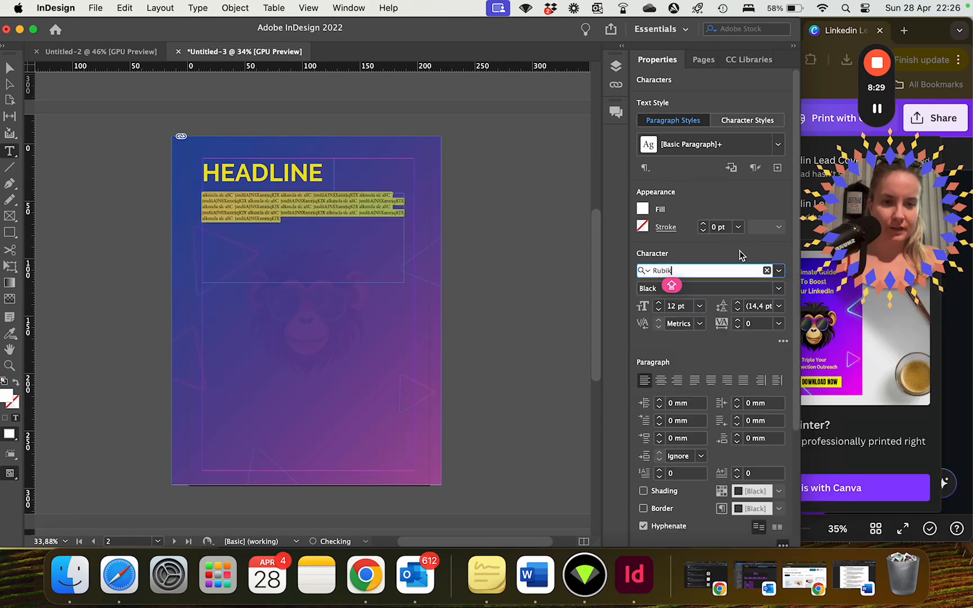
{"action": "left_click", "coordinate": [778, 271]}
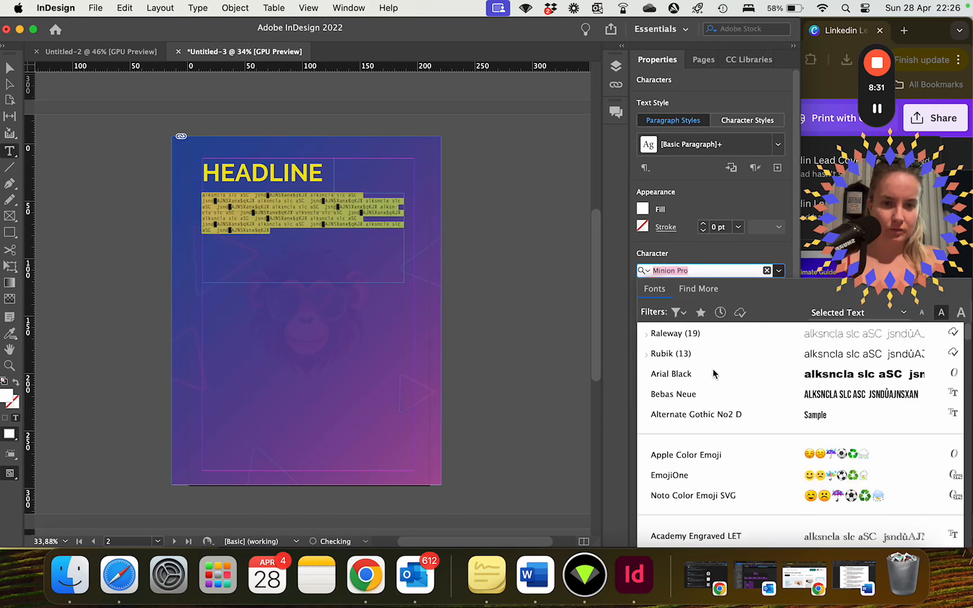
{"action": "left_click", "coordinate": [679, 353]}
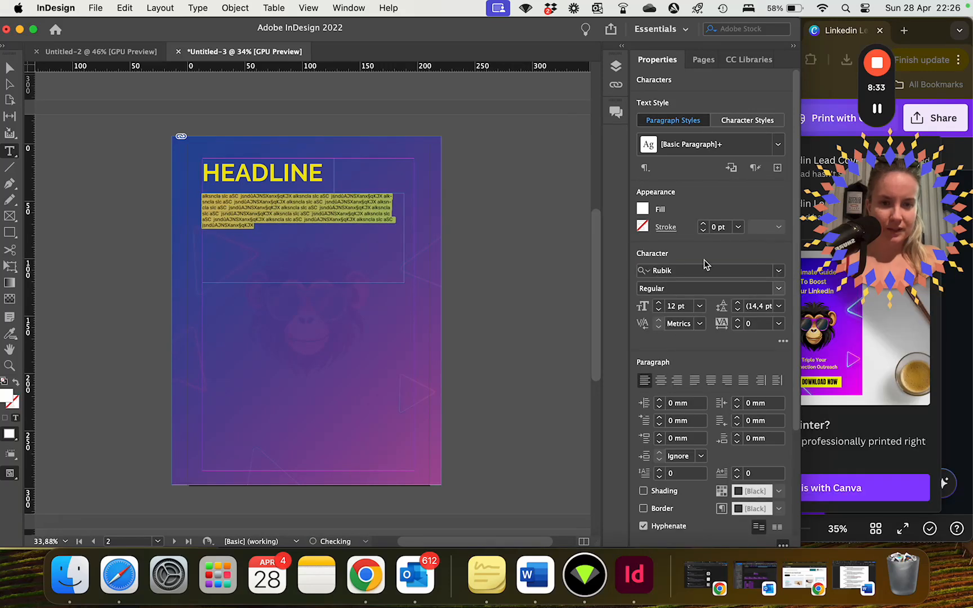
- Set the body text's size to 18 pt and deselect the text
{"action": "left_click", "coordinate": [699, 305]}
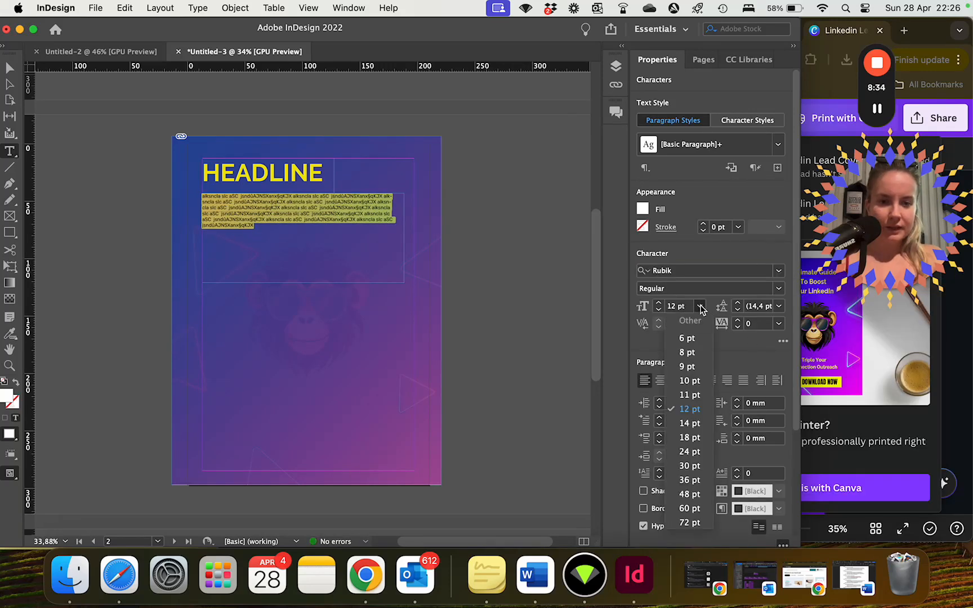
{"action": "left_click", "coordinate": [693, 442]}
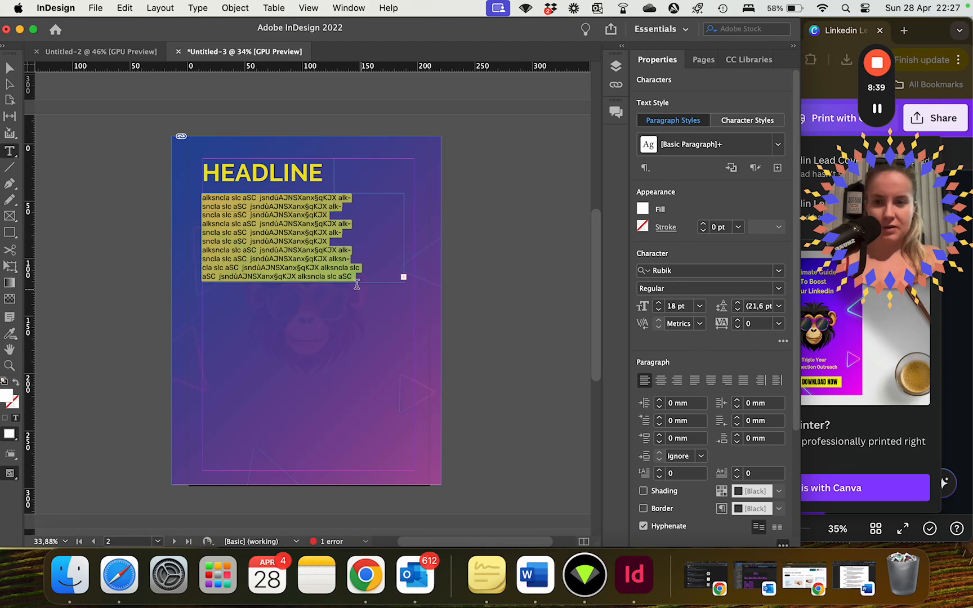
{"action": "triple_click", "coordinate": [358, 247]}
{"action": "left_click", "coordinate": [355, 267]}
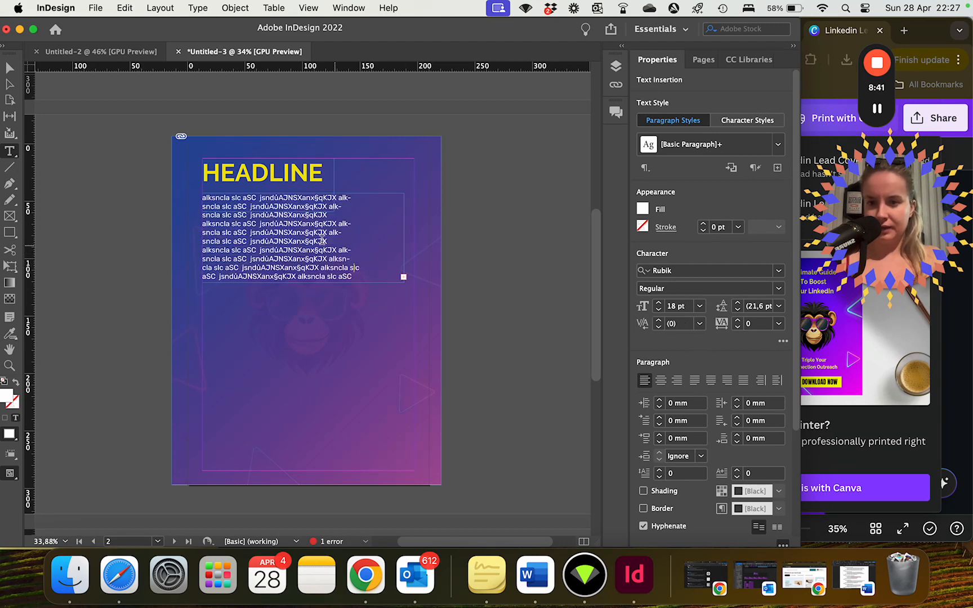
- Extend the body text frame downward to a height of about 92 mm so all of its text fits
{"action": "left_click", "coordinate": [9, 67]}
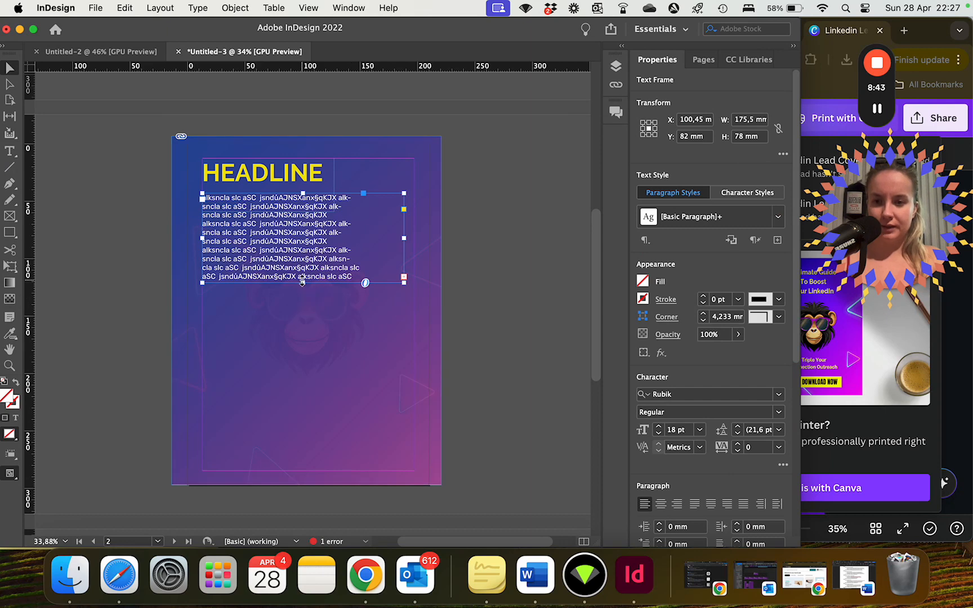
{"action": "left_click_drag", "start_coordinate": [303, 280], "coordinate": [303, 246]}
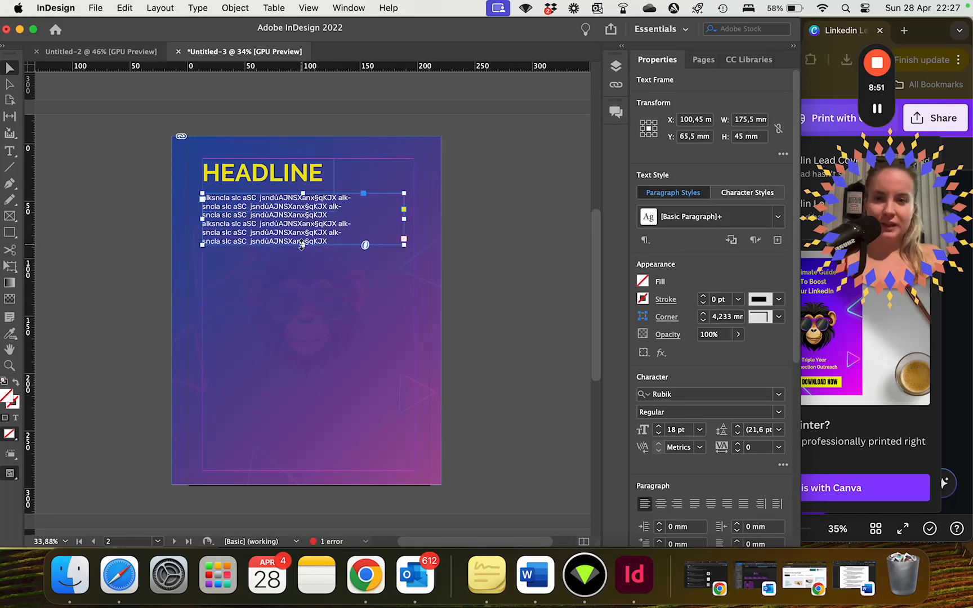
{"action": "left_click_drag", "start_coordinate": [303, 245], "coordinate": [304, 299]}
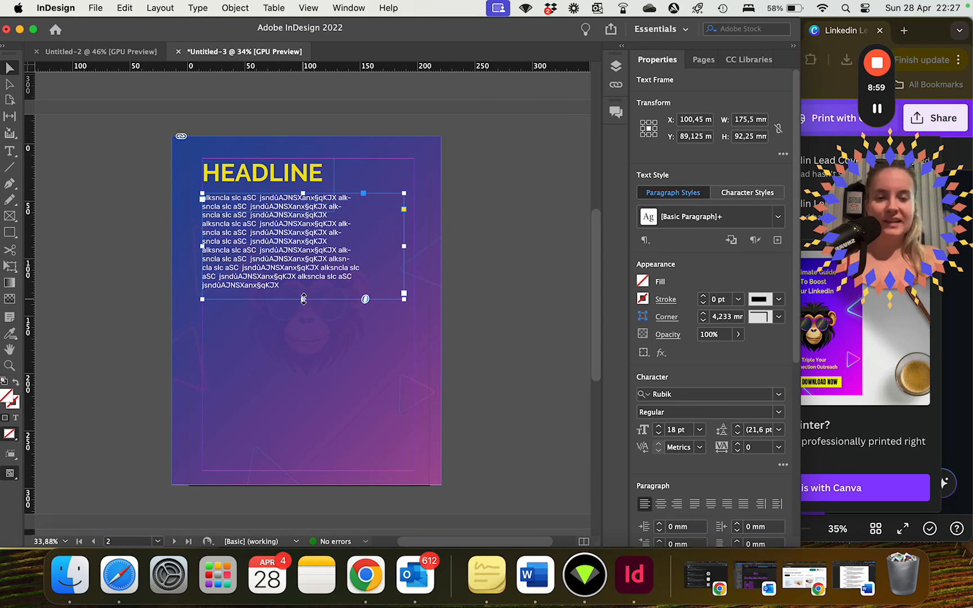
{"action": "left_click", "coordinate": [471, 258]}
{"action": "left_click", "coordinate": [406, 263]}
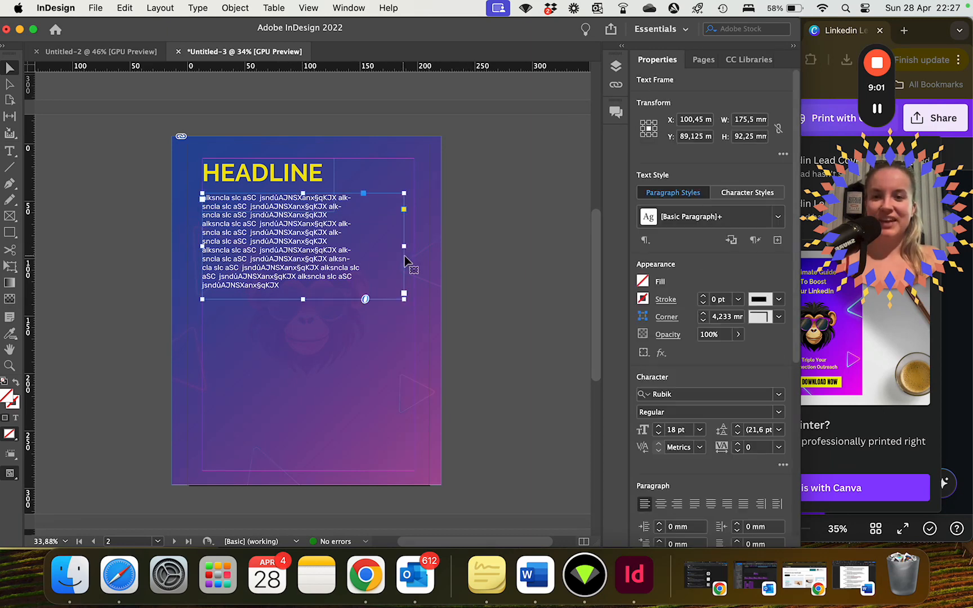
- Widen the body text frame to the page's right margin, keeping its left edge on the left margin
{"action": "left_click_drag", "start_coordinate": [403, 251], "coordinate": [460, 246]}
{"action": "left_click_drag", "start_coordinate": [349, 218], "coordinate": [292, 221]}
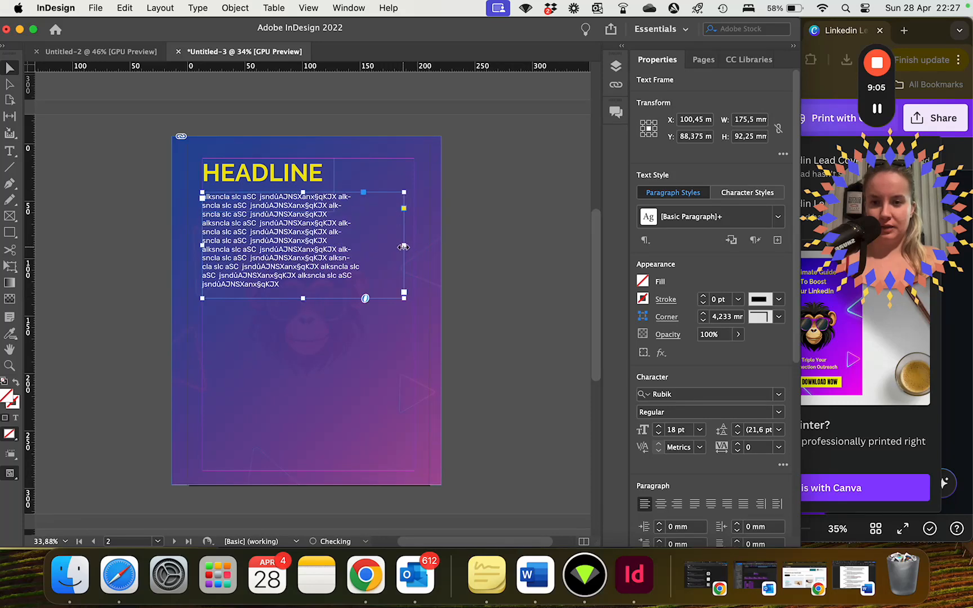
{"action": "mouse_move", "coordinate": [409, 246]}
{"action": "left_mouse_down"}
{"action": "mouse_move", "coordinate": [490, 246]}
{"action": "mouse_move", "coordinate": [377, 246]}
{"action": "mouse_move", "coordinate": [414, 246]}
{"action": "left_mouse_up"}
{"action": "left_click", "coordinate": [377, 341]}
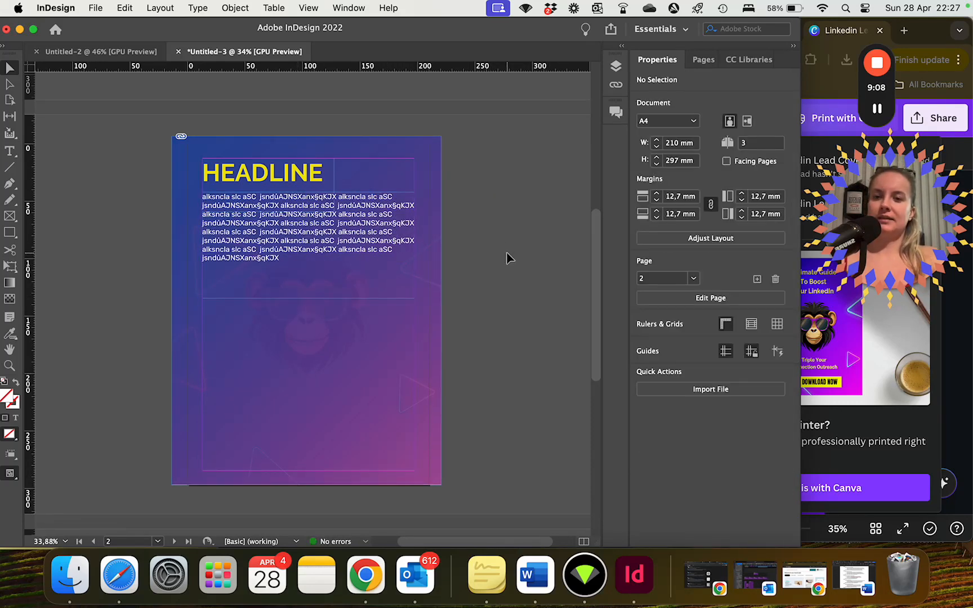
- Duplicate the headline frame and place the copy at the left margin below the body text
{"action": "left_click", "coordinate": [249, 176]}
{"action": "key", "text": "super+c"}
{"action": "key", "text": "super+v"}
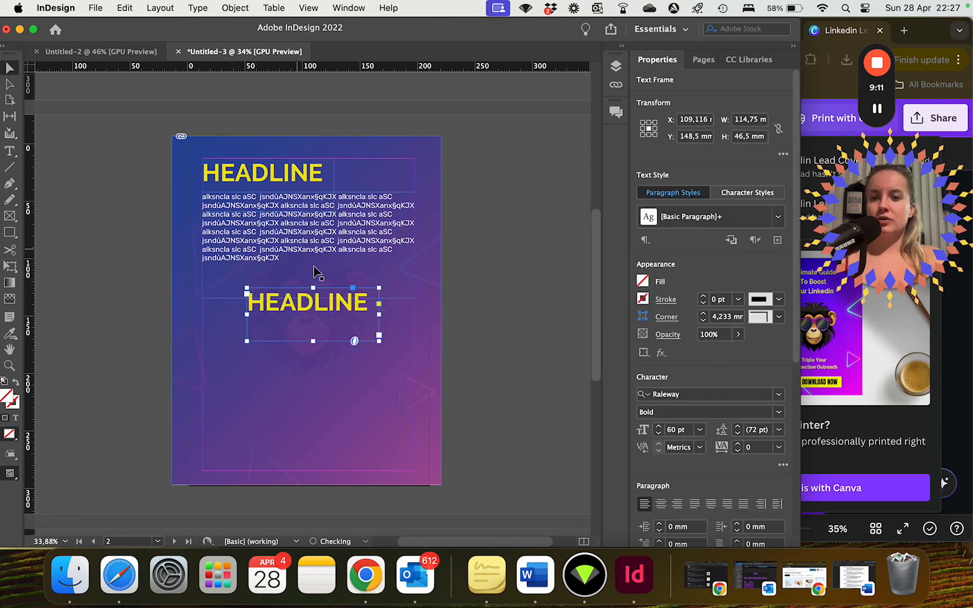
{"action": "left_click_drag", "start_coordinate": [319, 313], "coordinate": [273, 285]}
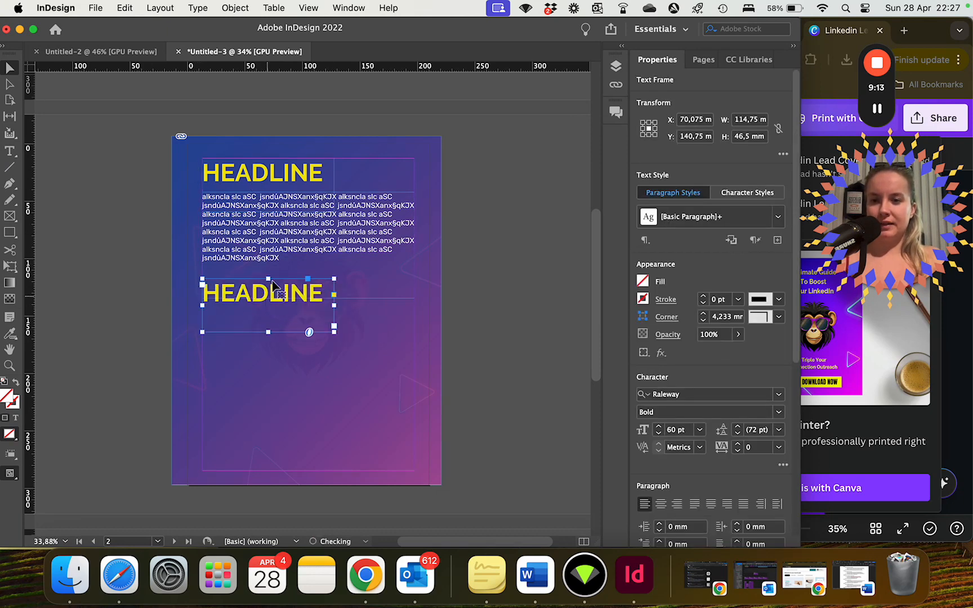
- Duplicate the body text frame and align the copy to the left margin below the second headline
{"action": "left_click", "coordinate": [275, 214]}
{"action": "key", "text": "super+c"}
{"action": "key", "text": "super+v"}
{"action": "left_click_drag", "start_coordinate": [289, 215], "coordinate": [320, 228]}
{"action": "left_click", "coordinate": [482, 263]}
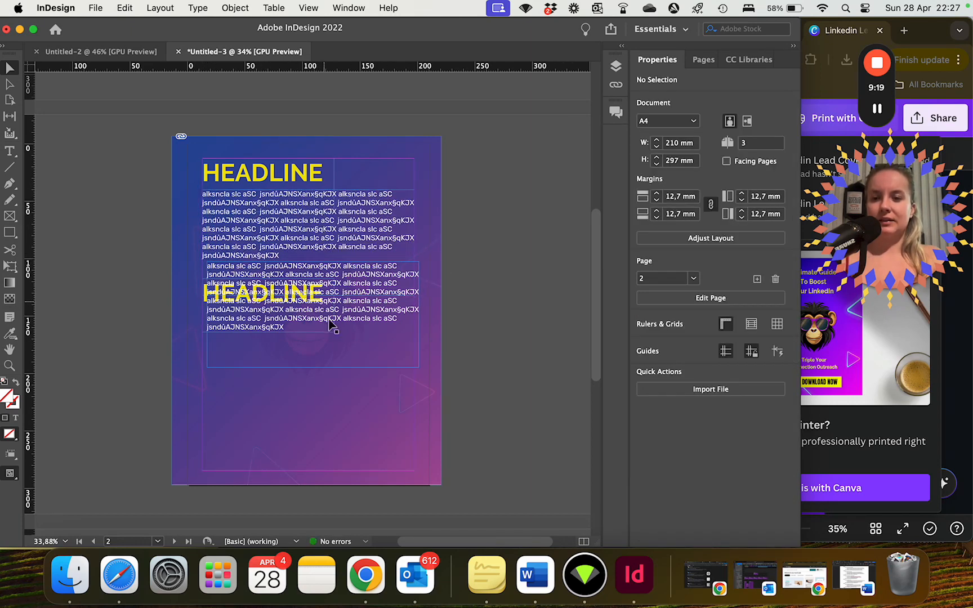
{"action": "left_click_drag", "start_coordinate": [381, 282], "coordinate": [377, 329]}
{"action": "left_click", "coordinate": [449, 327]}
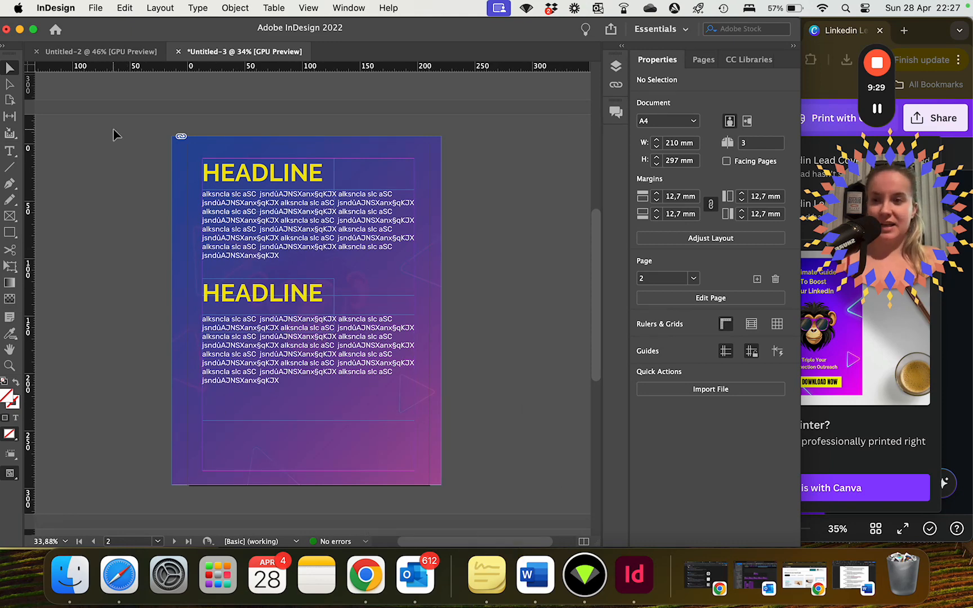
- Draw a circle about 68 mm in diameter with the Ellipse tool below the second body text, overlapping the page's bottom edge
{"action": "left_click", "coordinate": [11, 236]}
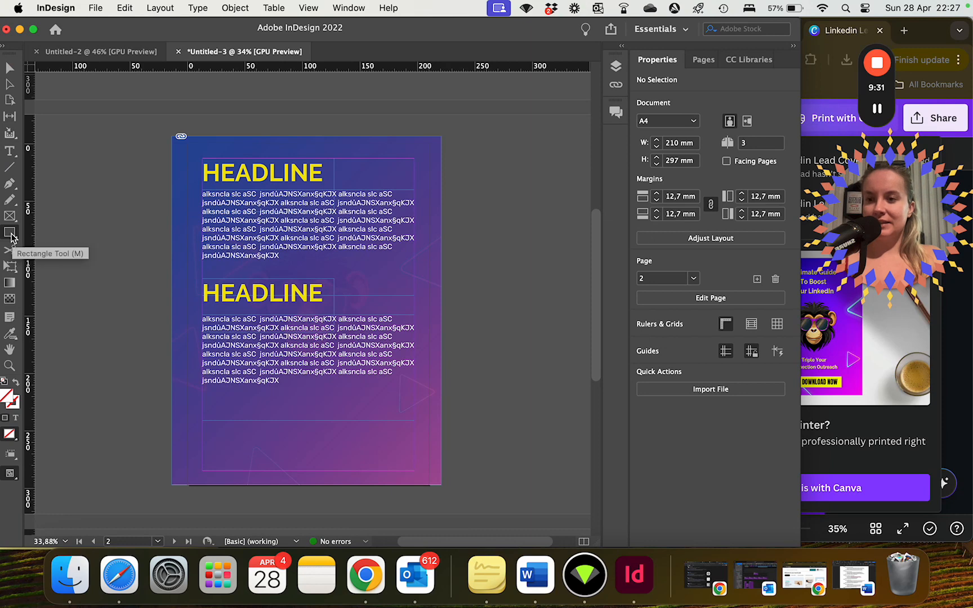
{"action": "left_click", "coordinate": [12, 236]}
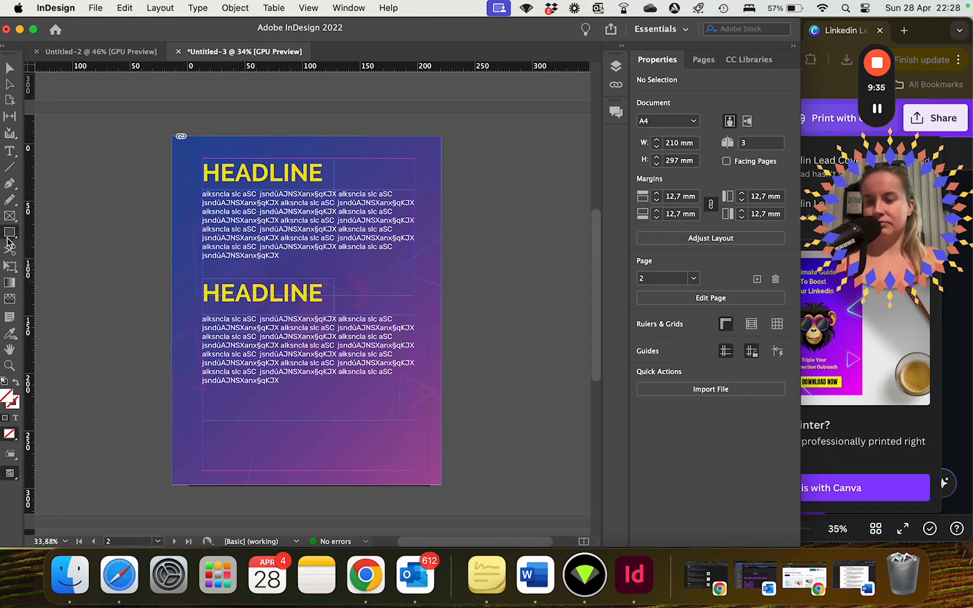
{"action": "left_click", "coordinate": [12, 237]}
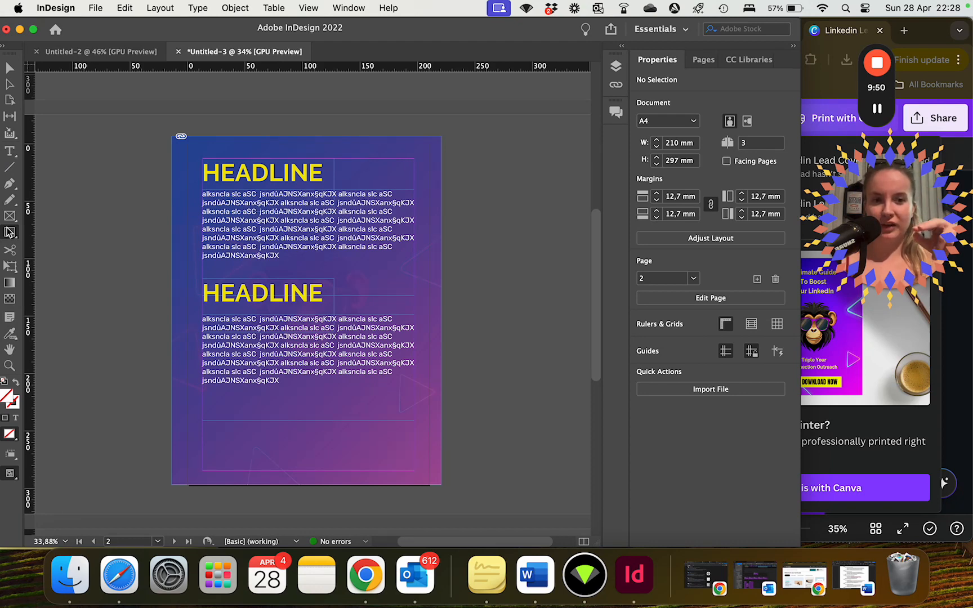
{"action": "left_click", "coordinate": [10, 232]}
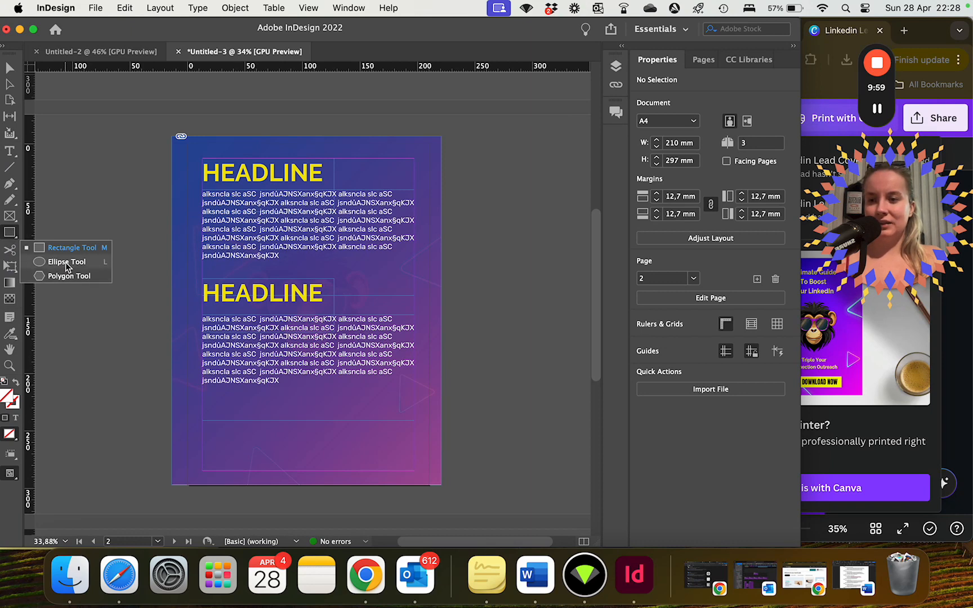
{"action": "left_click", "coordinate": [66, 262]}
{"action": "left_click_drag", "start_coordinate": [251, 416], "coordinate": [324, 462]}
{"action": "mouse_move", "coordinate": [324, 463]}
{"action": "left_mouse_down"}
{"action": "mouse_move", "coordinate": [321, 483]}
{"action": "mouse_move", "coordinate": [334, 473]}
{"action": "mouse_move", "coordinate": [300, 433]}
{"action": "mouse_move", "coordinate": [373, 495]}
{"action": "mouse_move", "coordinate": [304, 440]}
{"action": "mouse_move", "coordinate": [397, 423]}
{"action": "mouse_move", "coordinate": [209, 452]}
{"action": "mouse_move", "coordinate": [366, 498]}
{"action": "mouse_move", "coordinate": [383, 453]}
{"action": "mouse_move", "coordinate": [351, 435]}
{"action": "mouse_move", "coordinate": [328, 457]}
{"action": "mouse_move", "coordinate": [360, 473]}
{"action": "mouse_move", "coordinate": [326, 456]}
{"action": "mouse_move", "coordinate": [406, 512]}
{"action": "mouse_move", "coordinate": [316, 448]}
{"action": "mouse_move", "coordinate": [363, 493]}
{"action": "left_mouse_up"}
{"action": "key", "text": "shift"}
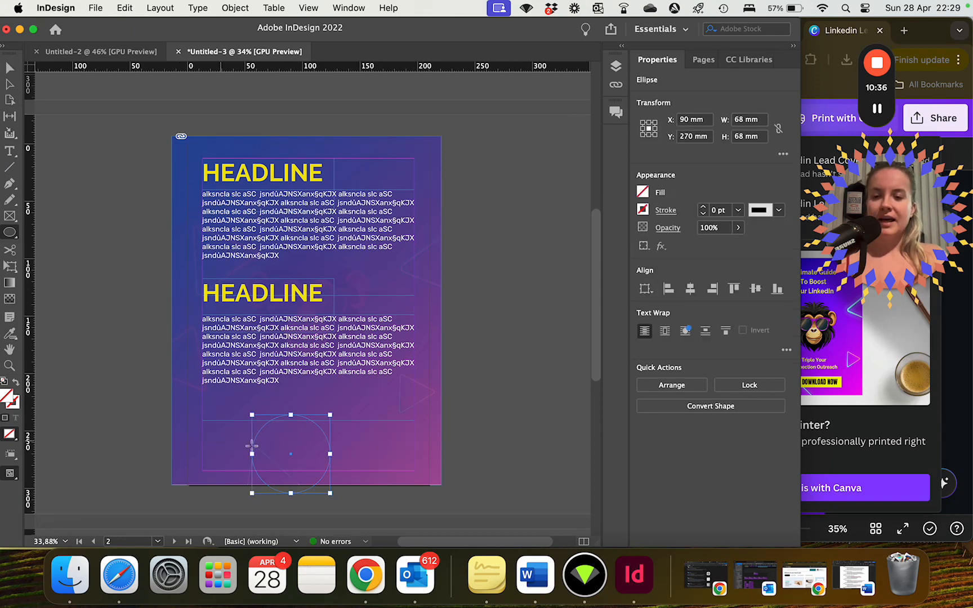
- Try to select and move the circle with the Selection tool, separately from the background image
{"action": "left_click", "coordinate": [12, 71]}
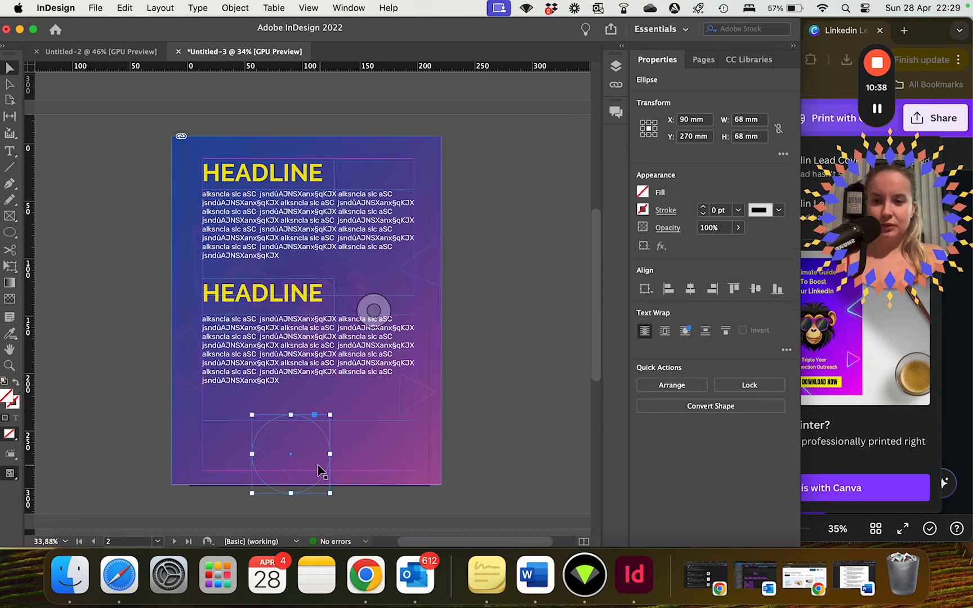
{"action": "mouse_move", "coordinate": [307, 460]}
{"action": "left_mouse_down"}
{"action": "mouse_move", "coordinate": [310, 445]}
{"action": "mouse_move", "coordinate": [307, 461]}
{"action": "left_mouse_up"}
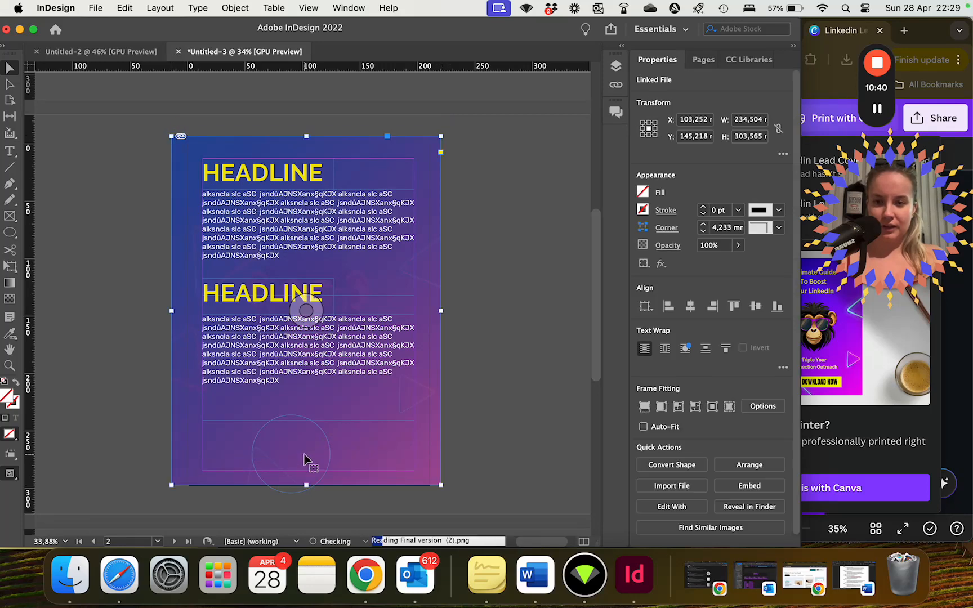
{"action": "left_click", "coordinate": [329, 493]}
{"action": "left_click", "coordinate": [309, 494]}
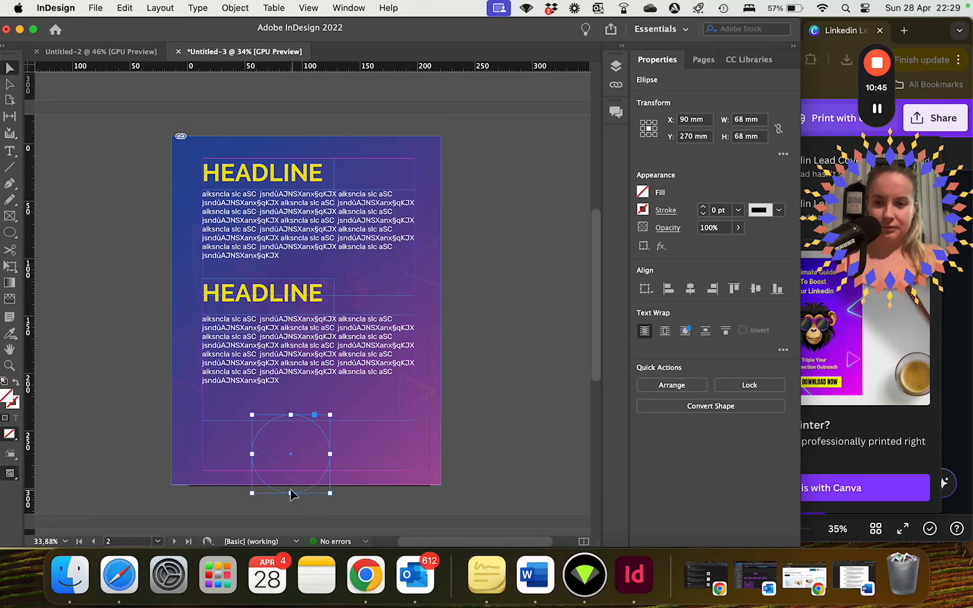
{"action": "left_click", "coordinate": [301, 492], "text": "shift"}
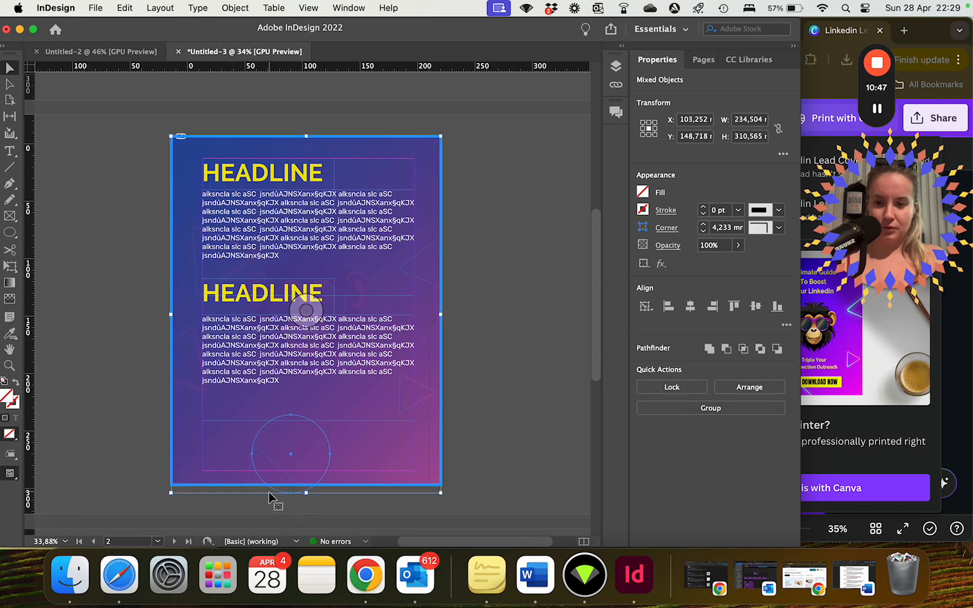
{"action": "mouse_move", "coordinate": [276, 495]}
{"action": "left_mouse_down"}
{"action": "mouse_move", "coordinate": [287, 489]}
{"action": "mouse_move", "coordinate": [275, 497]}
{"action": "left_mouse_up"}
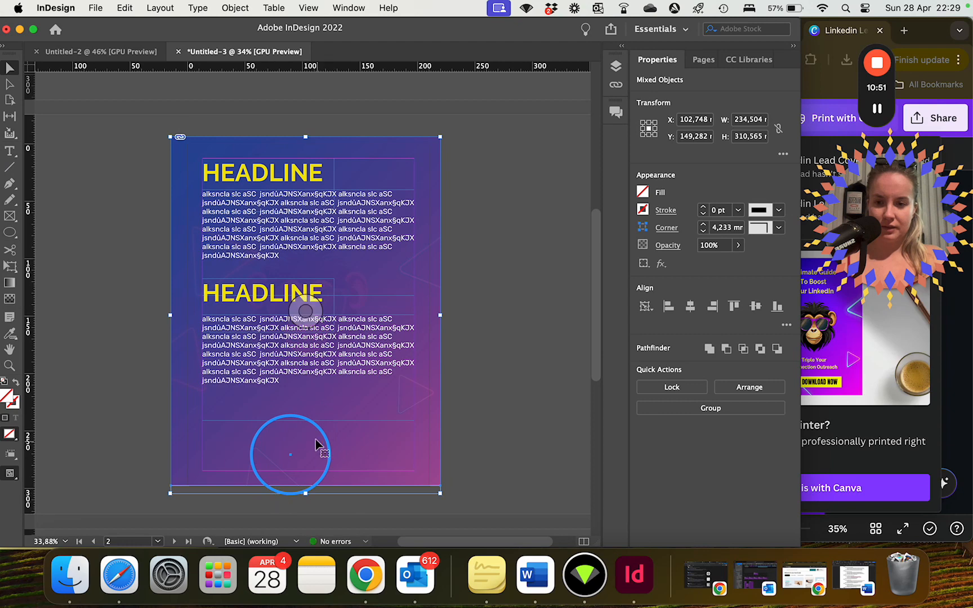
{"action": "left_click_drag", "start_coordinate": [318, 432], "coordinate": [320, 434]}
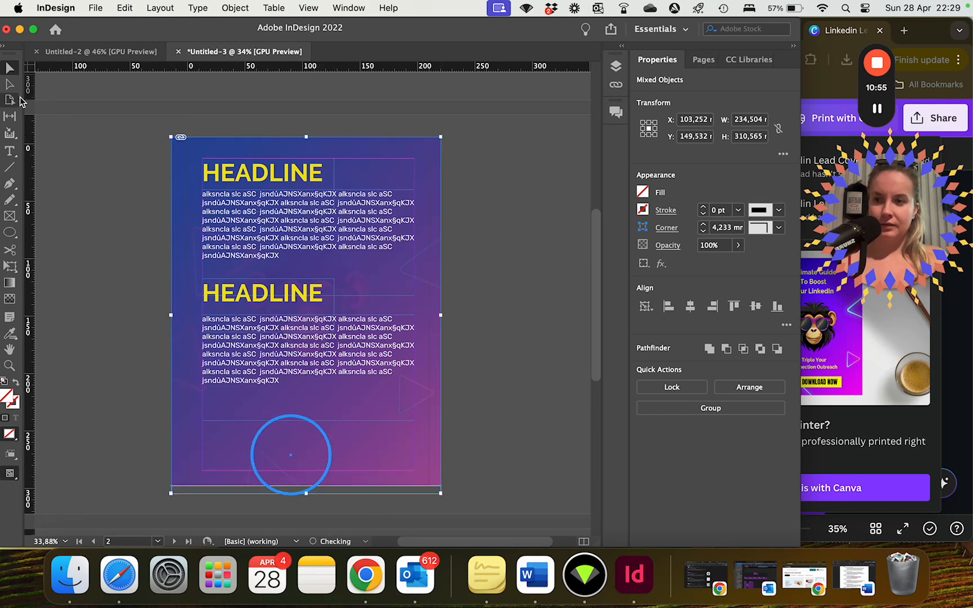
- Try to move the circle with the Direct Selection tool, and undo the change
{"action": "left_click", "coordinate": [10, 83]}
{"action": "left_click", "coordinate": [513, 456]}
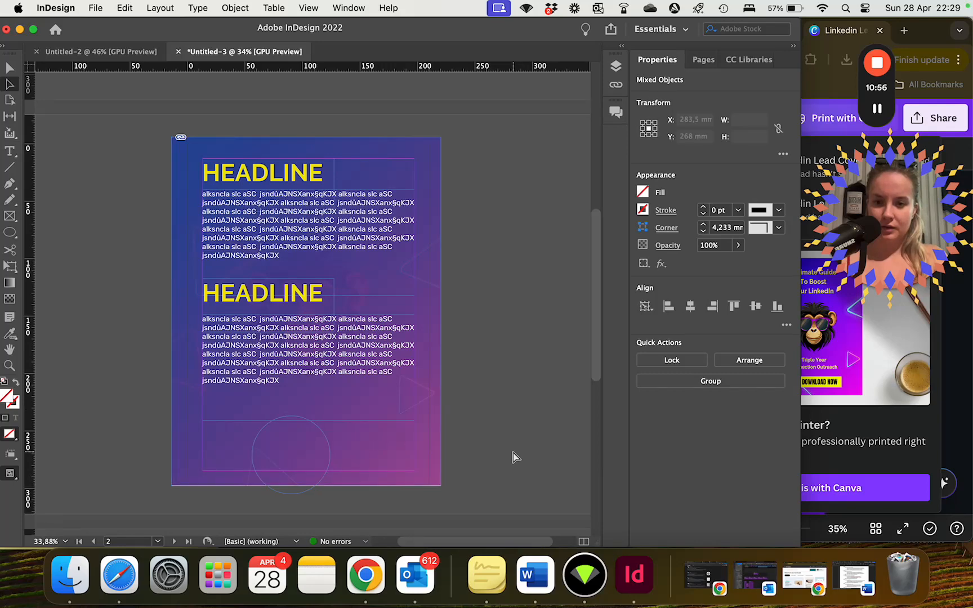
{"action": "left_click", "coordinate": [331, 469]}
{"action": "left_click_drag", "start_coordinate": [331, 469], "coordinate": [432, 392]}
{"action": "key", "text": "super+z"}
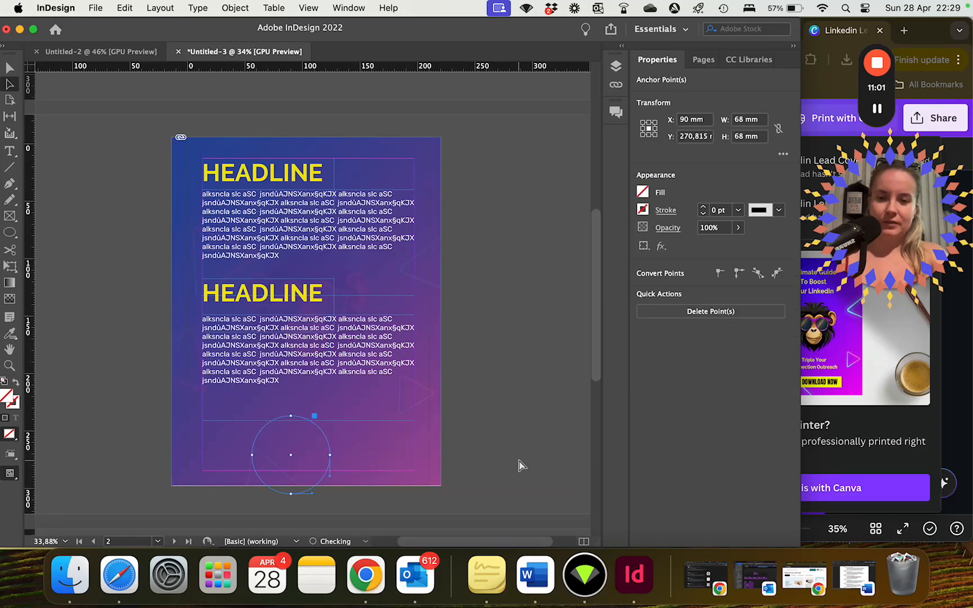
- Move the background image up and to the right, partly off page 2, so the circle is uncovered
{"action": "left_click", "coordinate": [10, 68]}
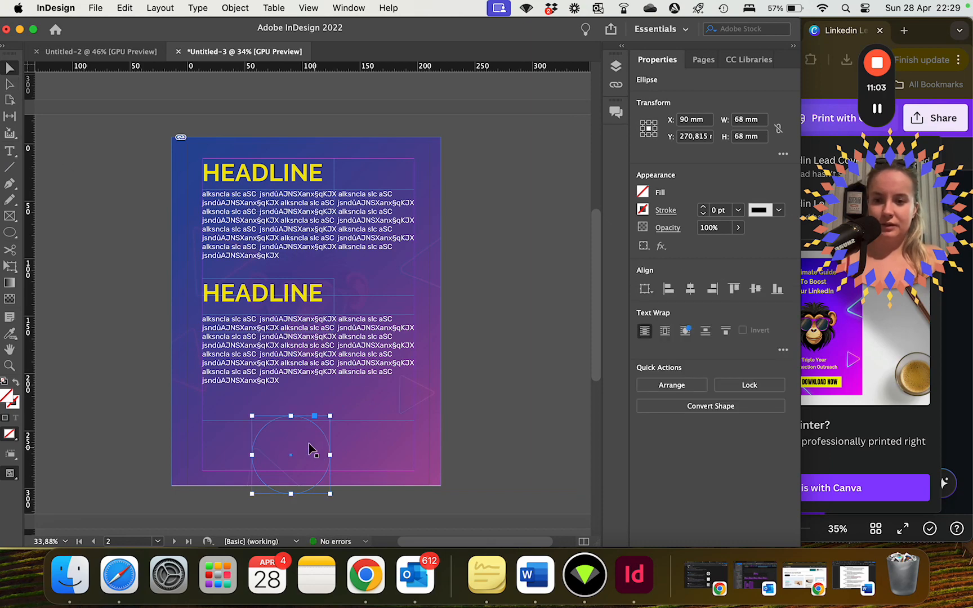
{"action": "left_click_drag", "start_coordinate": [296, 447], "coordinate": [291, 354]}
{"action": "left_click", "coordinate": [326, 452]}
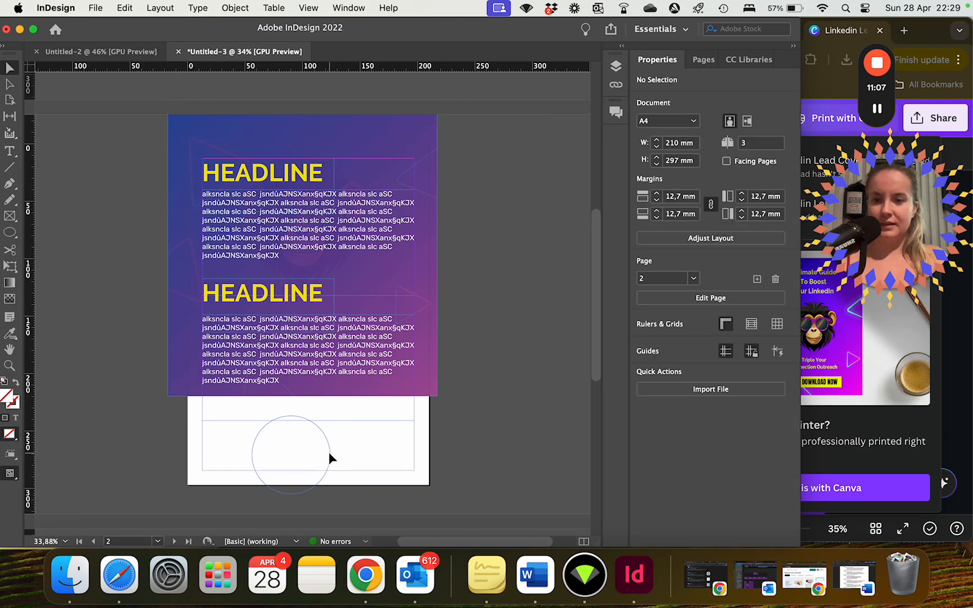
{"action": "left_click", "coordinate": [329, 453]}
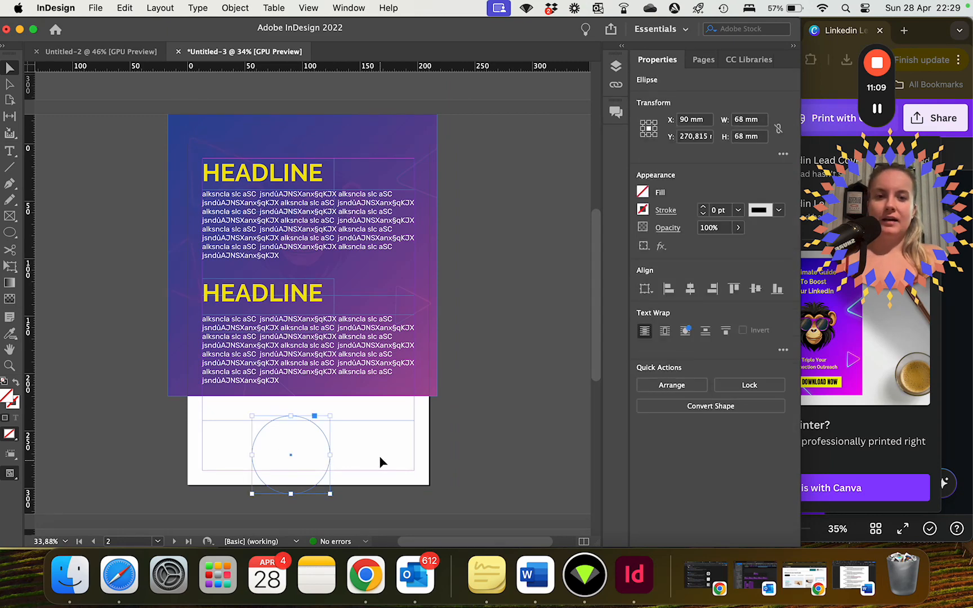
{"action": "left_click_drag", "start_coordinate": [364, 159], "coordinate": [533, 134]}
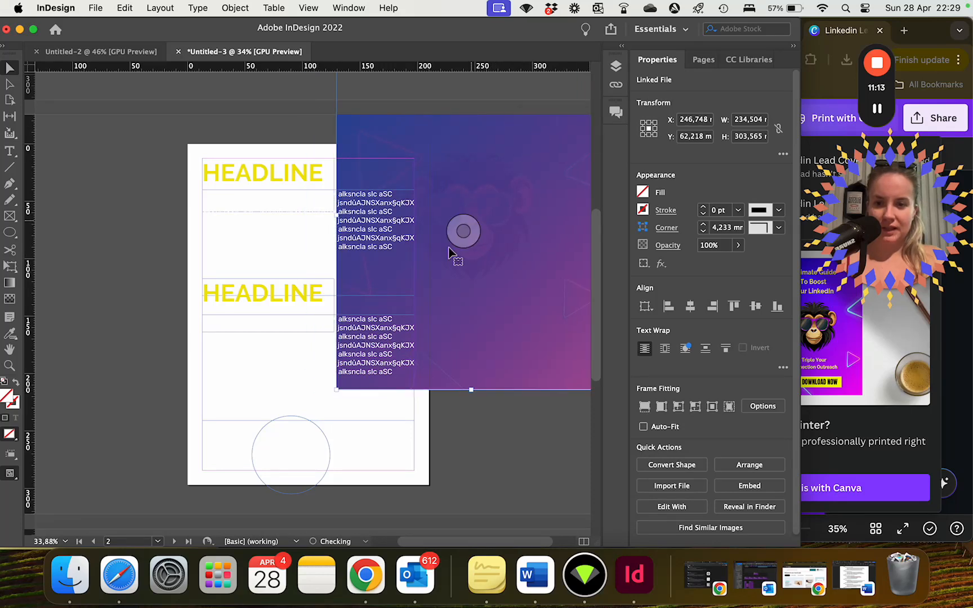
- Give the circle a 9 pt stroke in yellow (C=0 M=0 Y=100)
{"action": "left_click", "coordinate": [329, 448]}
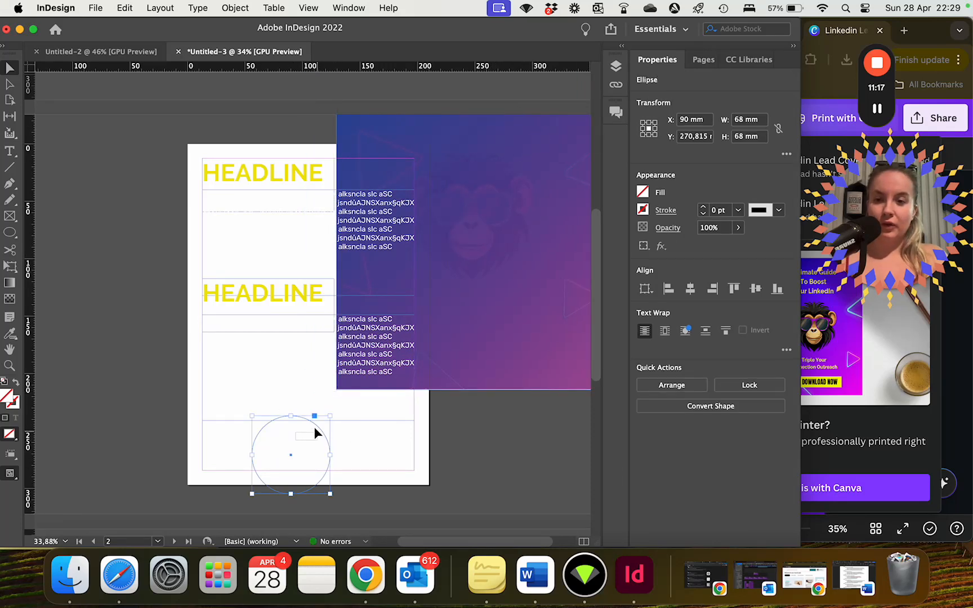
{"action": "left_click", "coordinate": [254, 462]}
{"action": "left_click", "coordinate": [251, 456]}
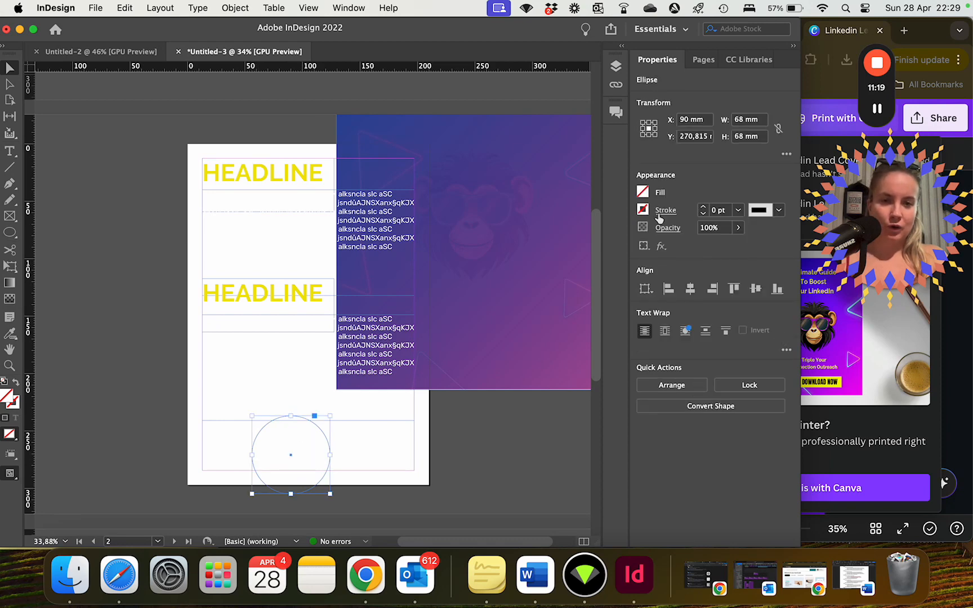
{"action": "left_click", "coordinate": [739, 211]}
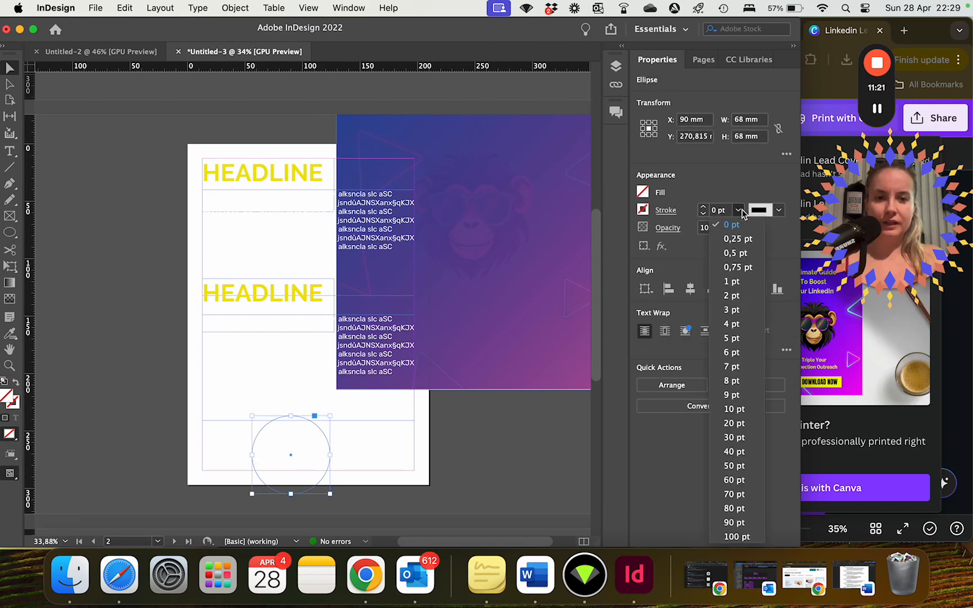
{"action": "left_click", "coordinate": [731, 394]}
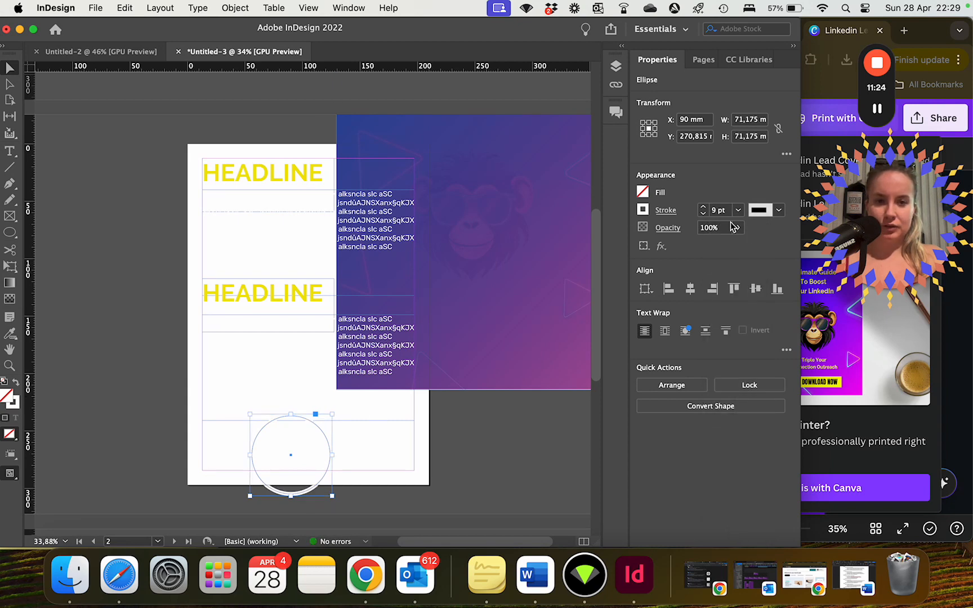
{"action": "left_click", "coordinate": [642, 211]}
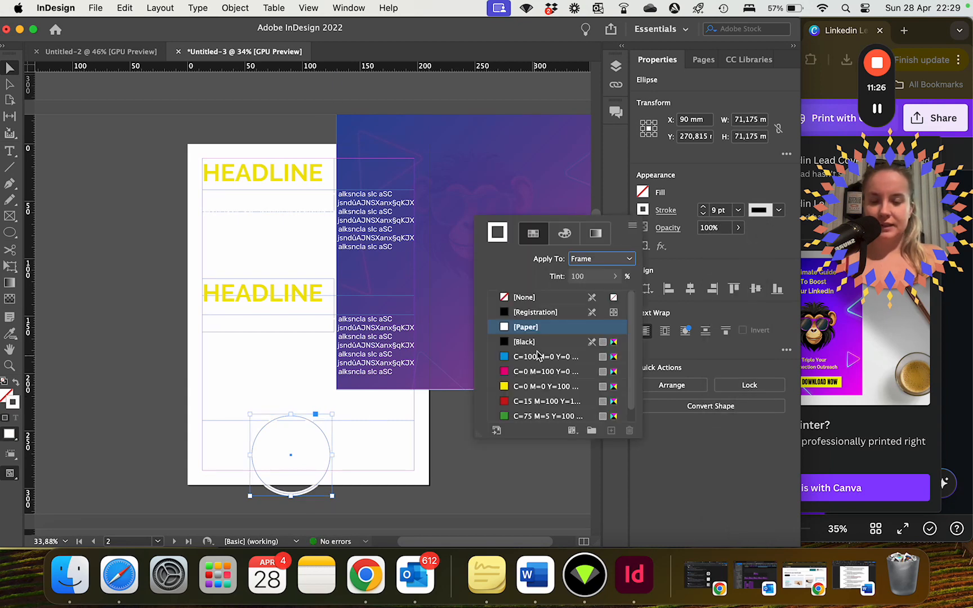
{"action": "left_click", "coordinate": [504, 387]}
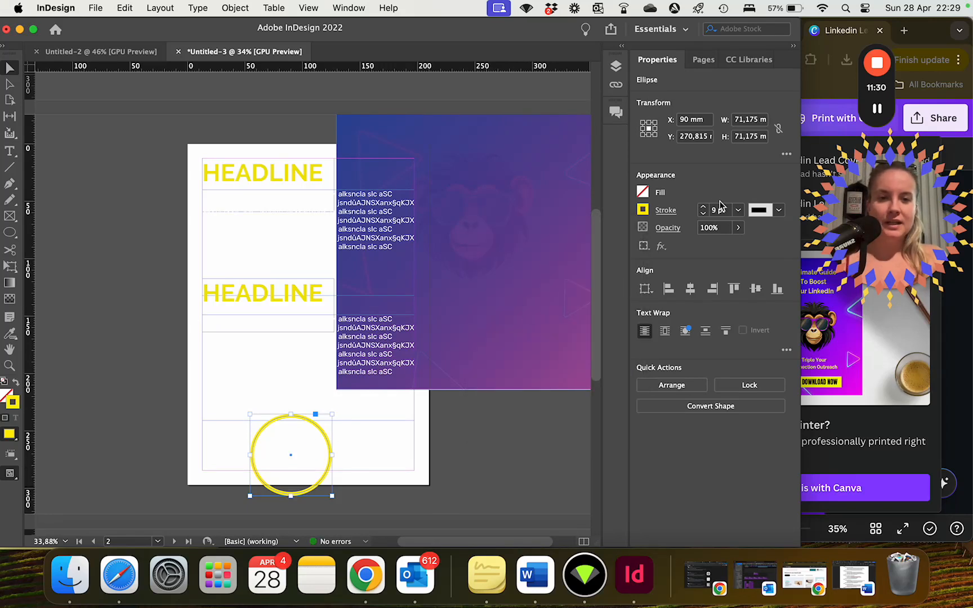
- Try a 40 pt stroke on the circle, and set its stroke weight to 8 pt
{"action": "left_click", "coordinate": [738, 211]}
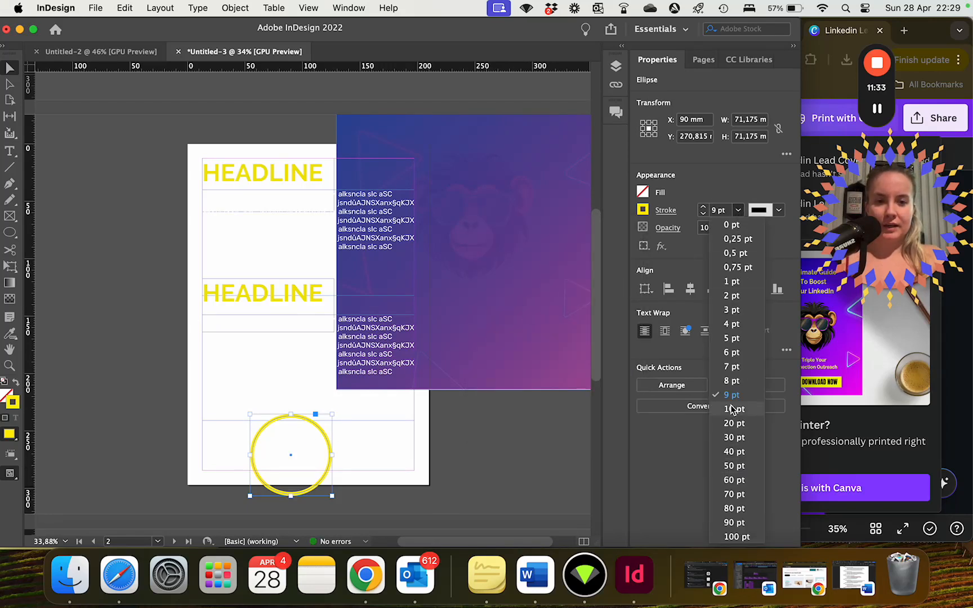
{"action": "left_click", "coordinate": [733, 448]}
{"action": "left_click", "coordinate": [738, 211]}
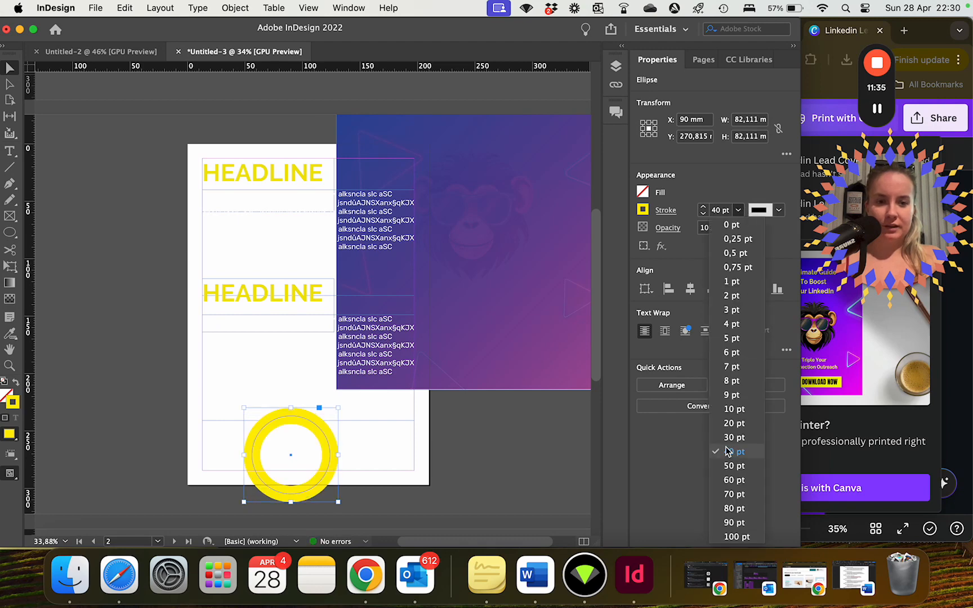
{"action": "left_click", "coordinate": [733, 385]}
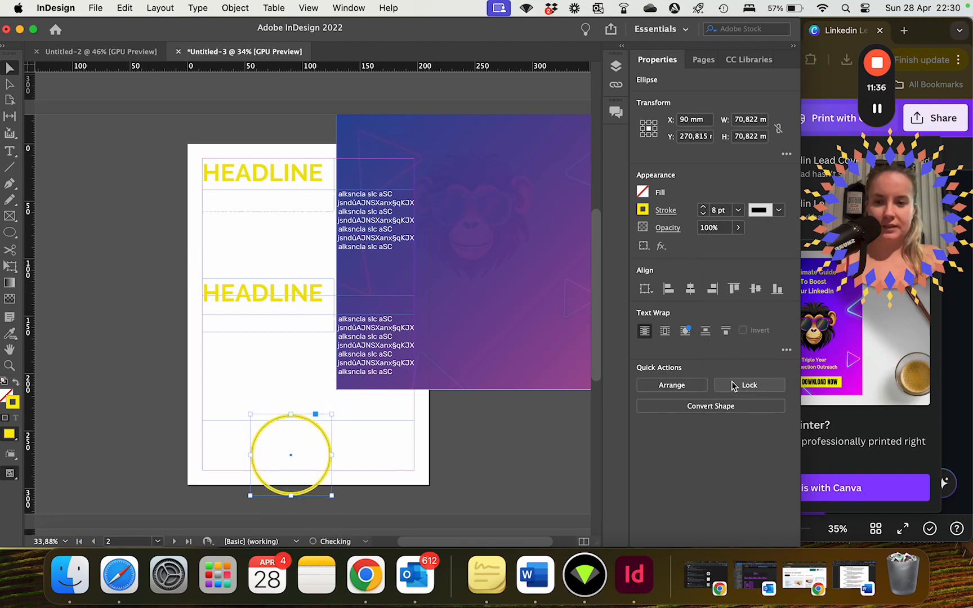
{"action": "left_click", "coordinate": [779, 210]}
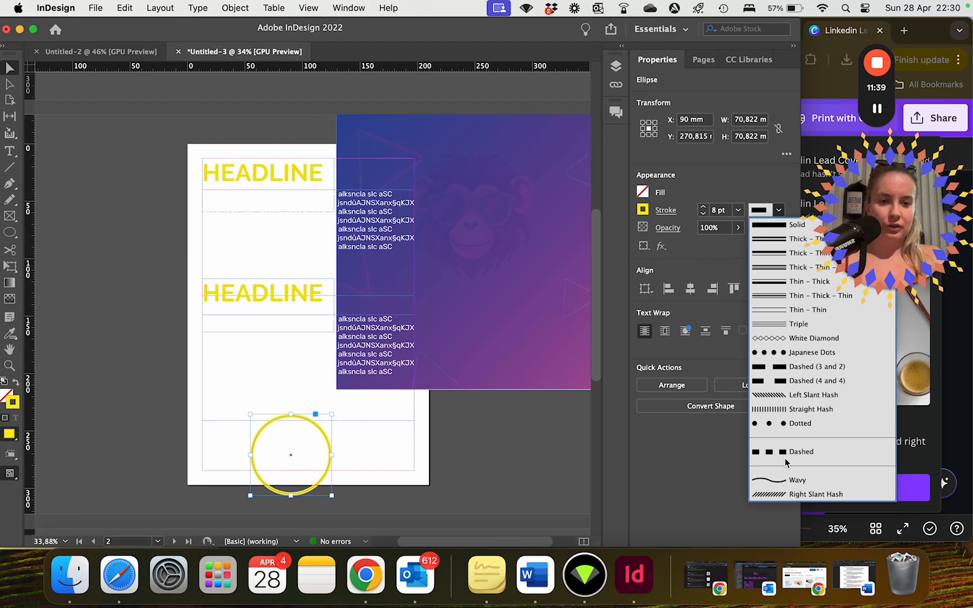
{"action": "left_click", "coordinate": [760, 179]}
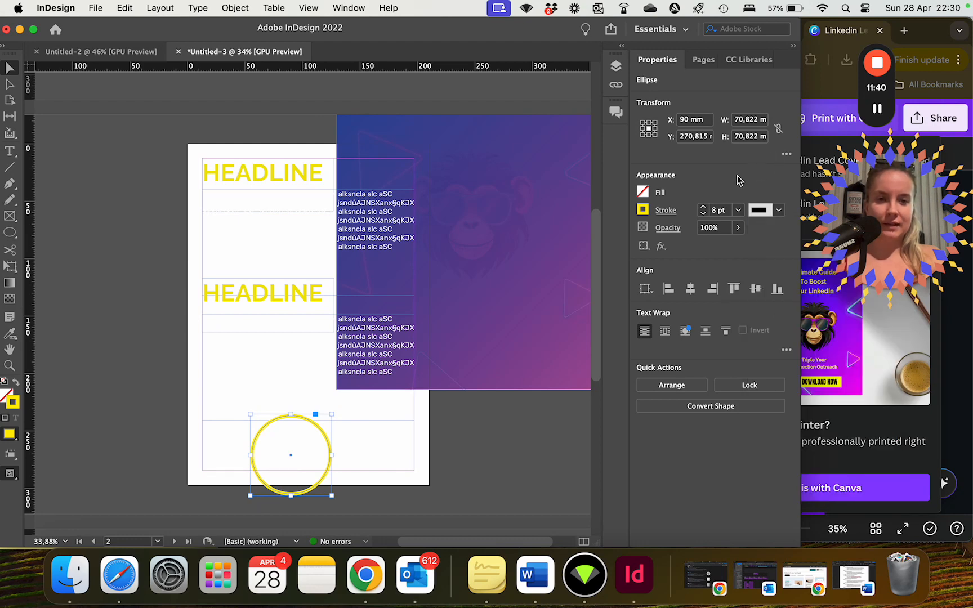
{"action": "left_click", "coordinate": [642, 210]}
{"action": "left_click", "coordinate": [745, 259]}
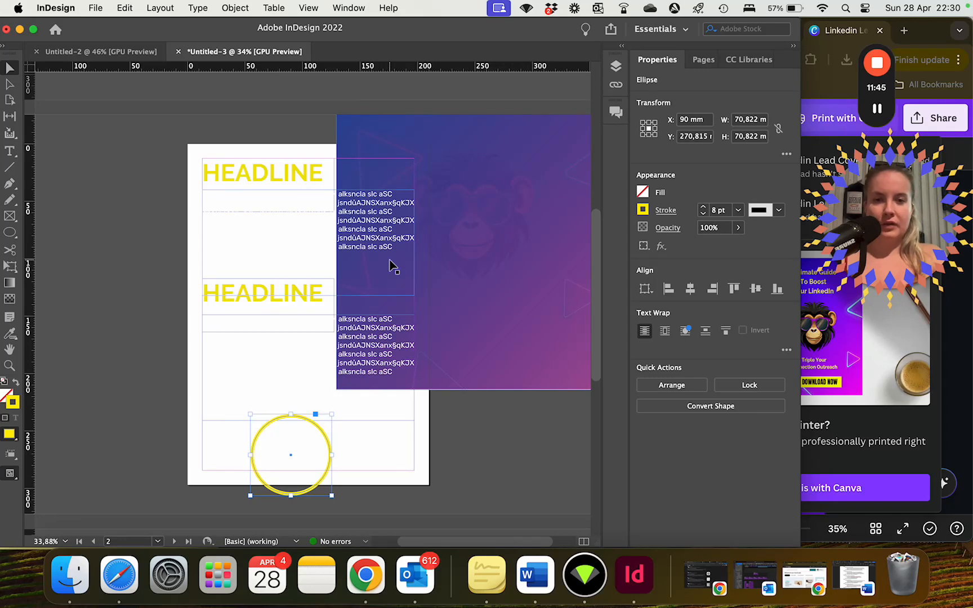
- Move the yellow circle to the lower-left corner of the page margins, centred at about X 50.6 mm, Y 248.9 mm
{"action": "left_click", "coordinate": [423, 505]}
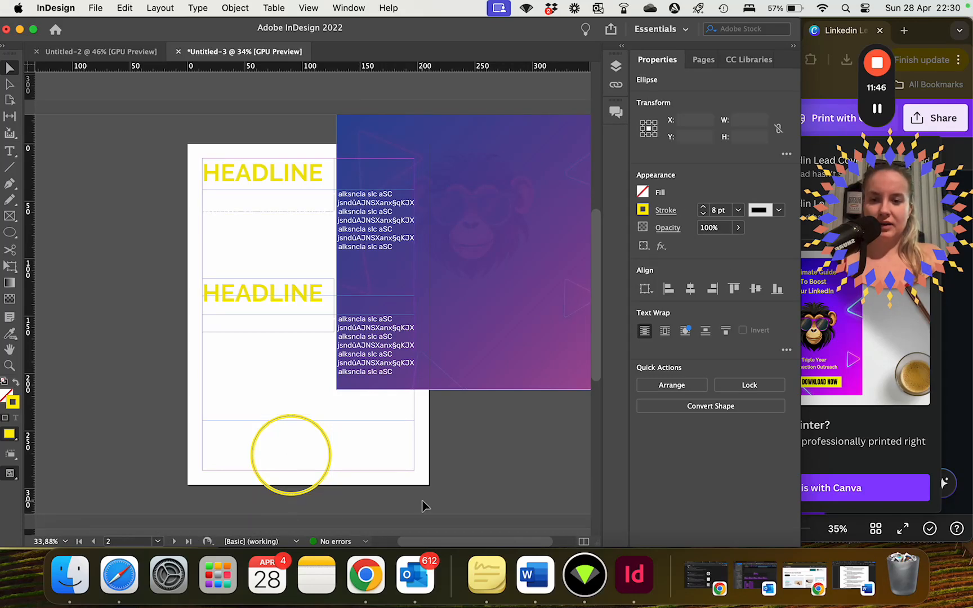
{"action": "left_click", "coordinate": [326, 462]}
{"action": "left_click_drag", "start_coordinate": [327, 465], "coordinate": [282, 445]}
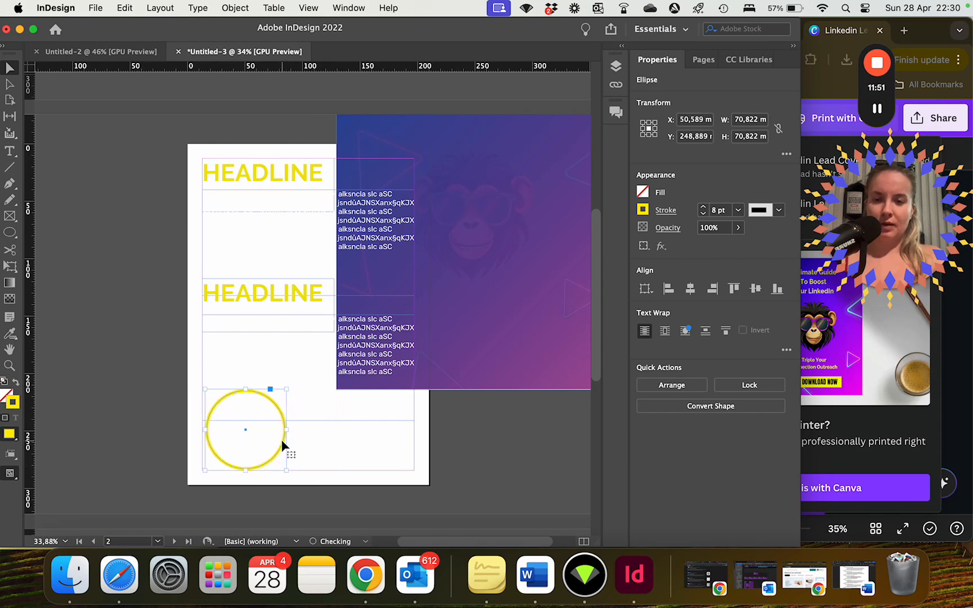
- Place the downloaded monkey image "Final version (1).png" from Chrome's recent downloads inside the yellow-outlined circle on page 2
{"action": "left_click", "coordinate": [897, 32]}
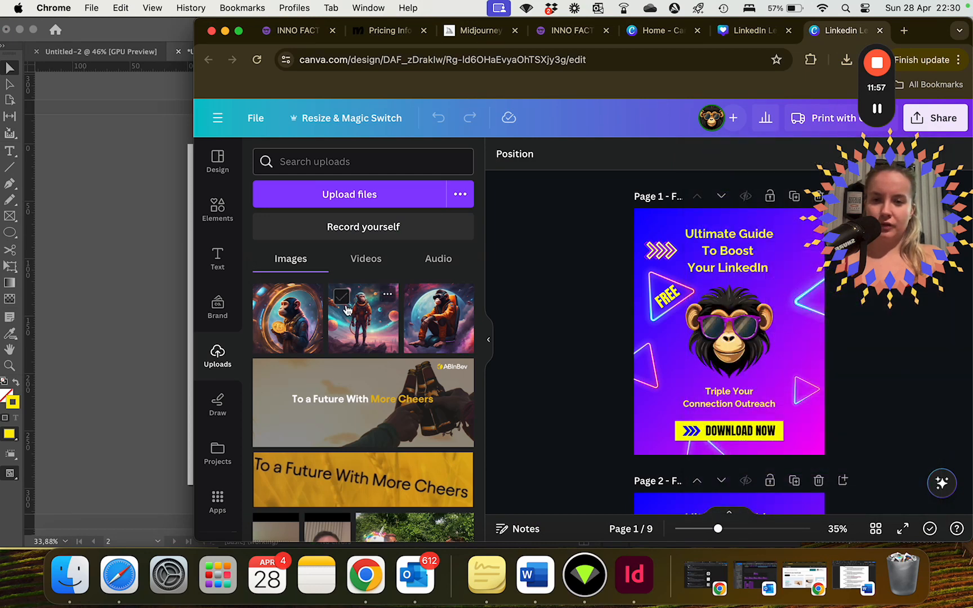
{"action": "left_click", "coordinate": [846, 60]}
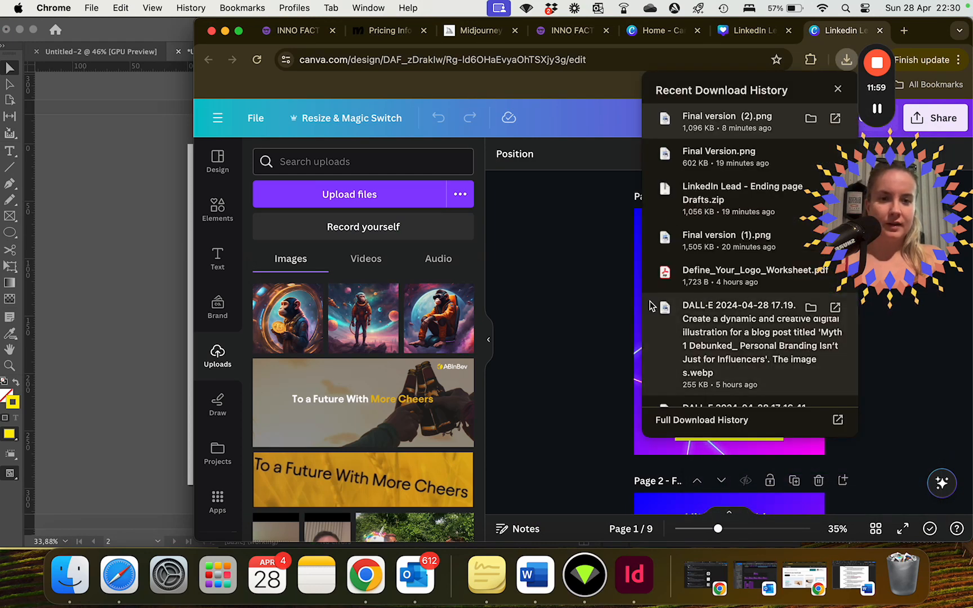
{"action": "left_click", "coordinate": [167, 318]}
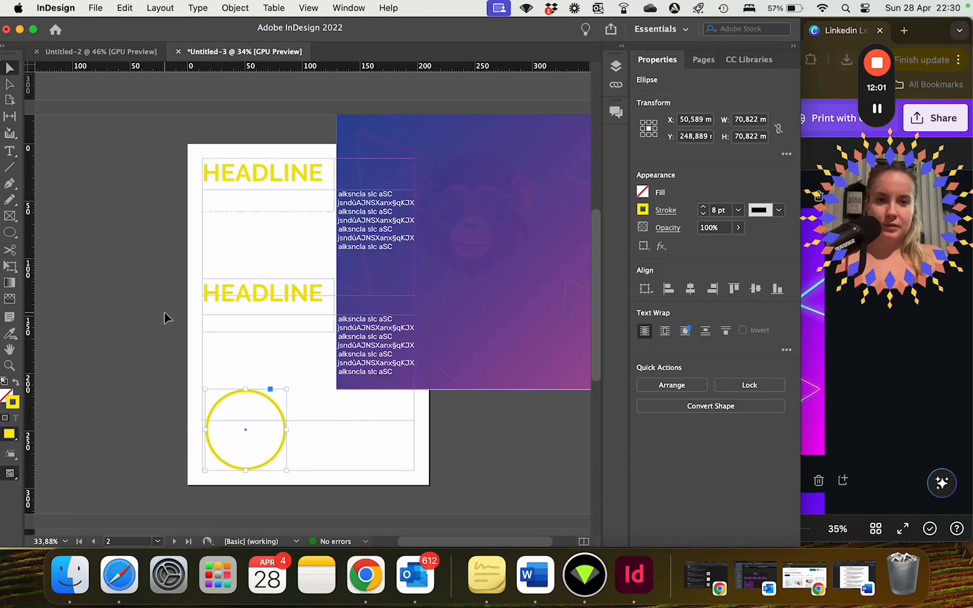
{"action": "left_click", "coordinate": [924, 28]}
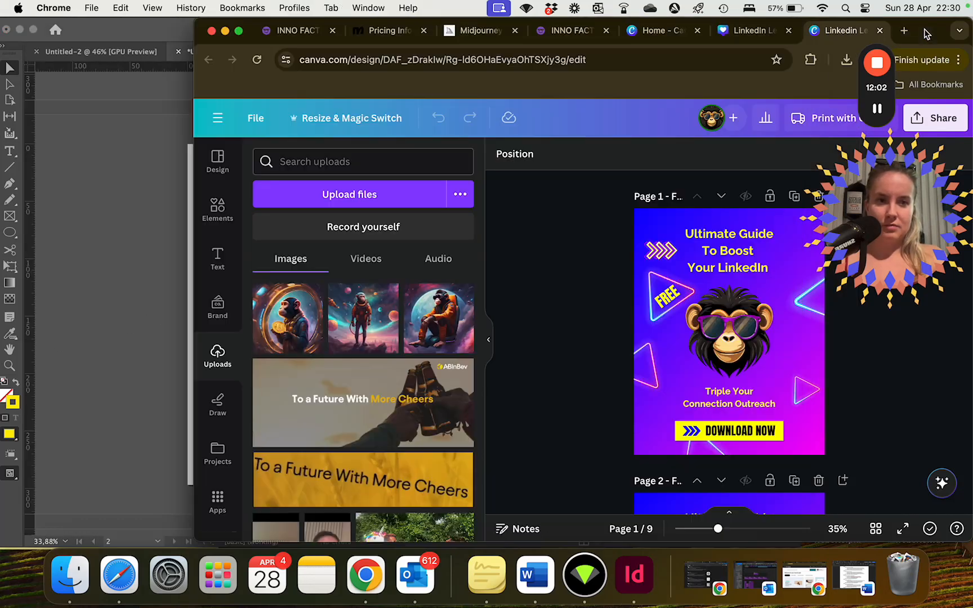
{"action": "left_click", "coordinate": [843, 63]}
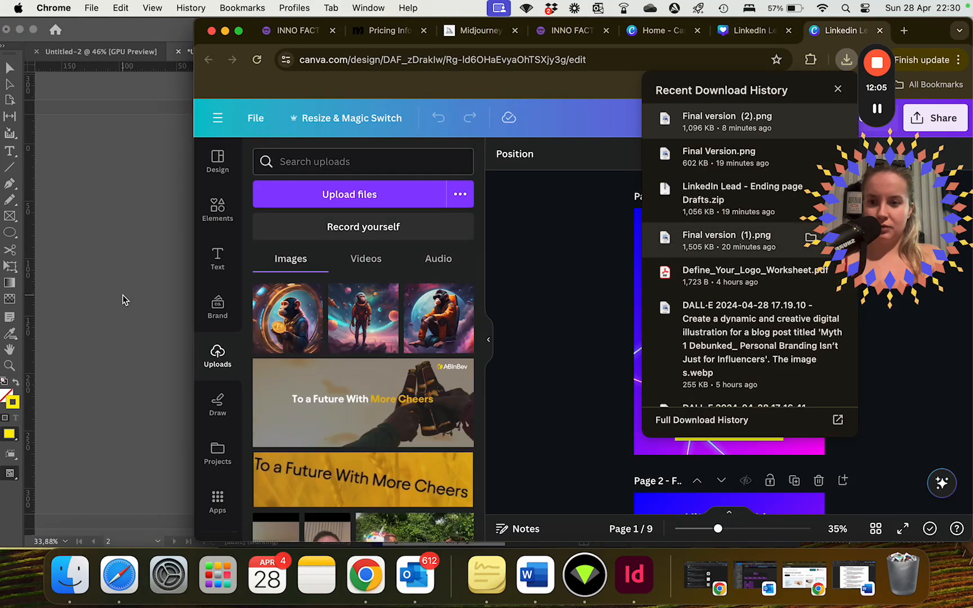
{"action": "left_click_drag", "start_coordinate": [122, 296], "coordinate": [138, 296]}
{"action": "left_click", "coordinate": [283, 421]}
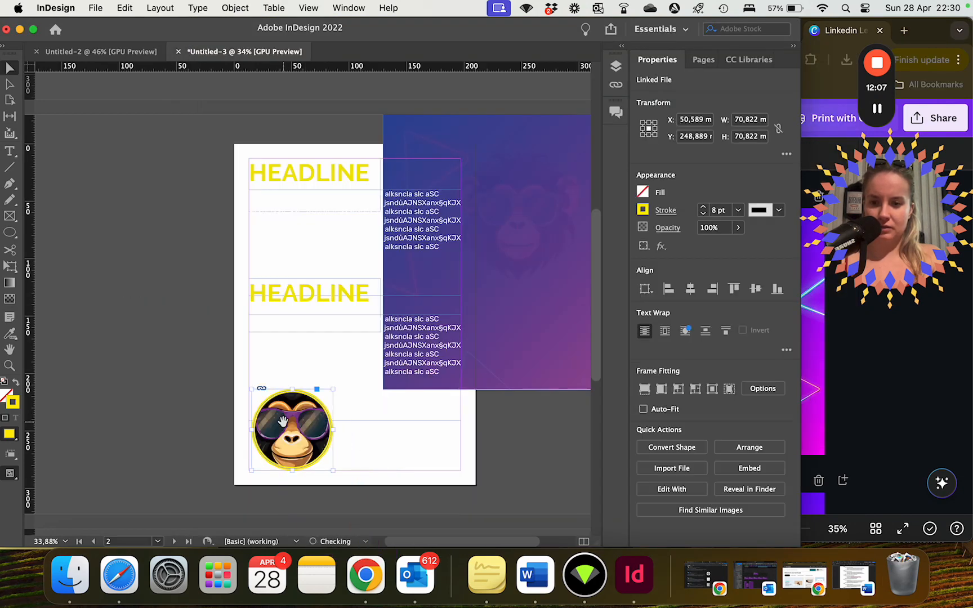
{"action": "left_click", "coordinate": [486, 231]}
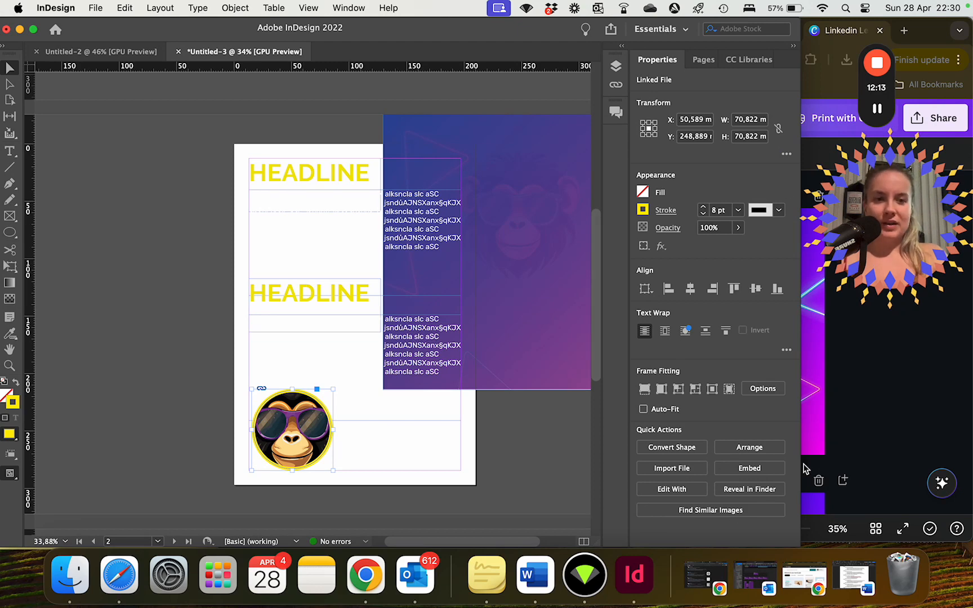
- Reposition the monkey image inside its circular frame so the face with the sunglasses fills the circle
{"action": "left_click", "coordinate": [141, 407]}
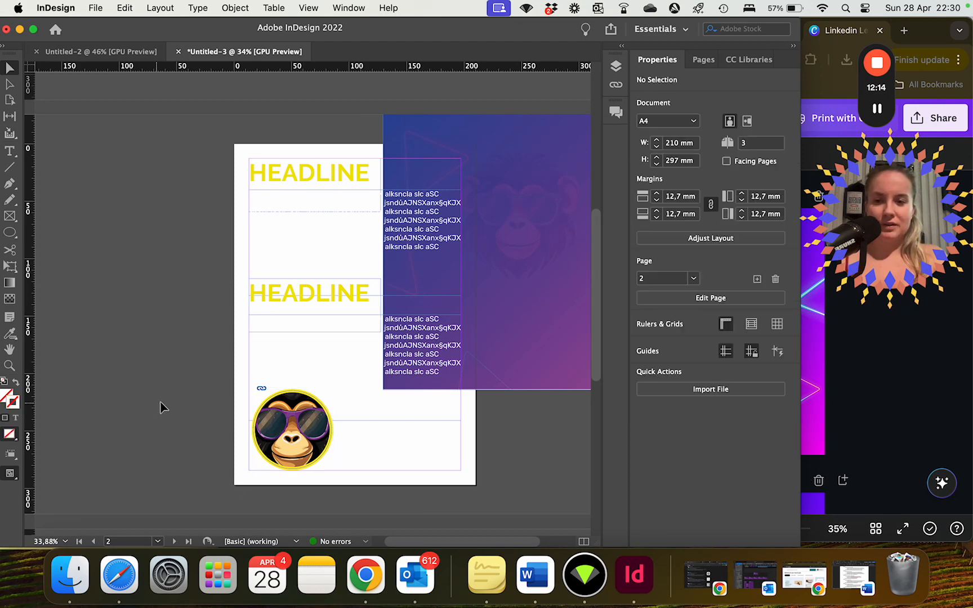
{"action": "left_click", "coordinate": [291, 428]}
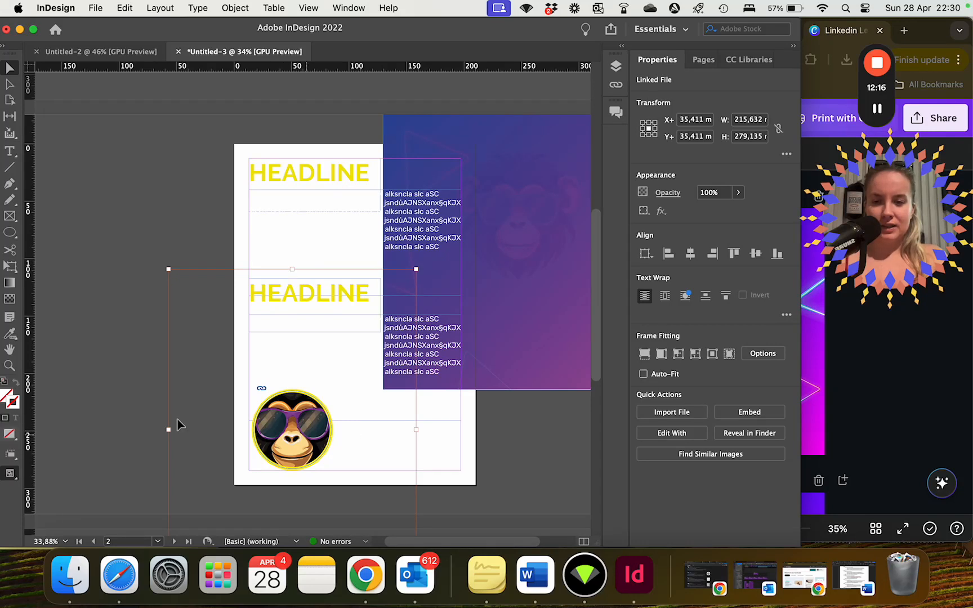
{"action": "left_click", "coordinate": [93, 350]}
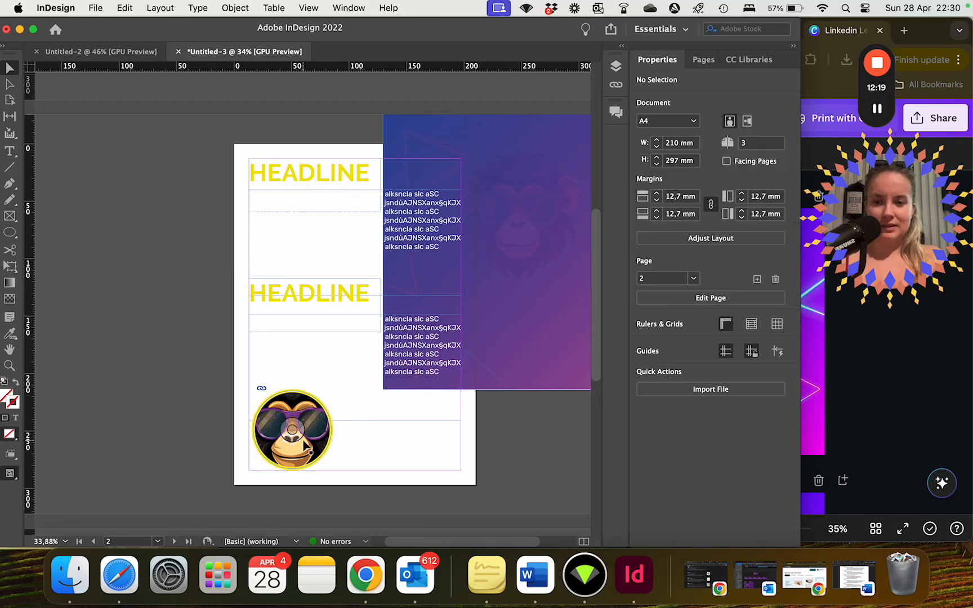
{"action": "left_click_drag", "start_coordinate": [292, 428], "coordinate": [336, 404]}
{"action": "mouse_move", "coordinate": [291, 429]}
{"action": "left_mouse_down"}
{"action": "mouse_move", "coordinate": [327, 428]}
{"action": "mouse_move", "coordinate": [217, 449]}
{"action": "mouse_move", "coordinate": [308, 449]}
{"action": "mouse_move", "coordinate": [293, 432]}
{"action": "left_mouse_up"}
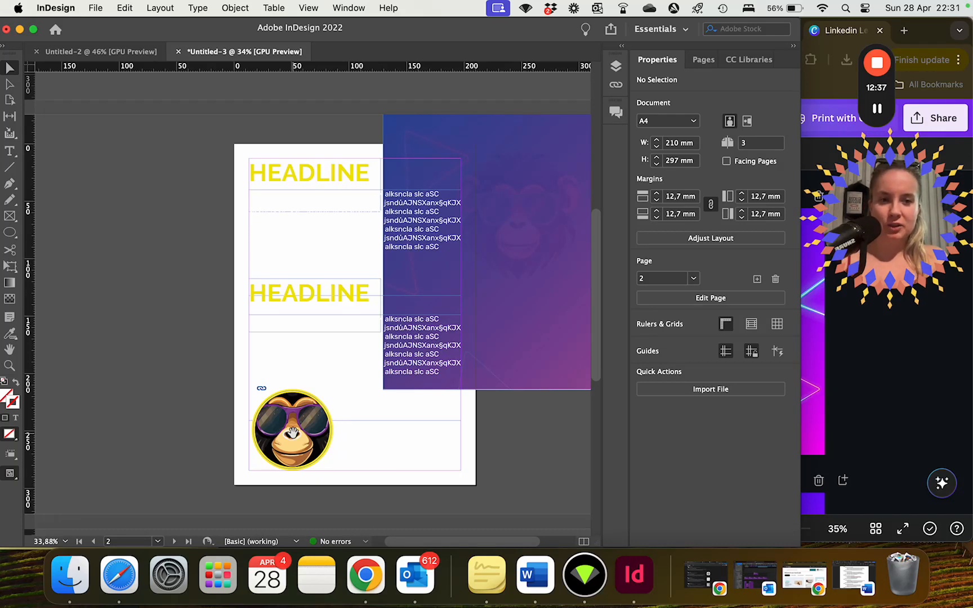
{"action": "mouse_move", "coordinate": [292, 433]}
{"action": "left_mouse_down"}
{"action": "mouse_move", "coordinate": [307, 431]}
{"action": "mouse_move", "coordinate": [296, 428]}
{"action": "left_mouse_up"}
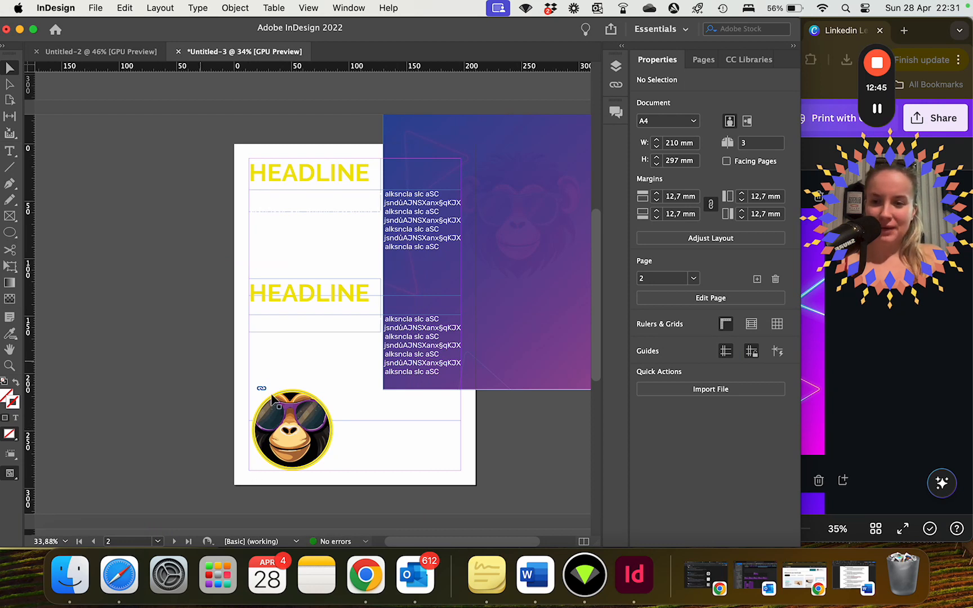
- Move the background image back over page 2 and set the monkey circle in the lower-left margin corner at about X 48.1 mm, Y 252.6 mm
{"action": "left_click_drag", "start_coordinate": [313, 421], "coordinate": [466, 374]}
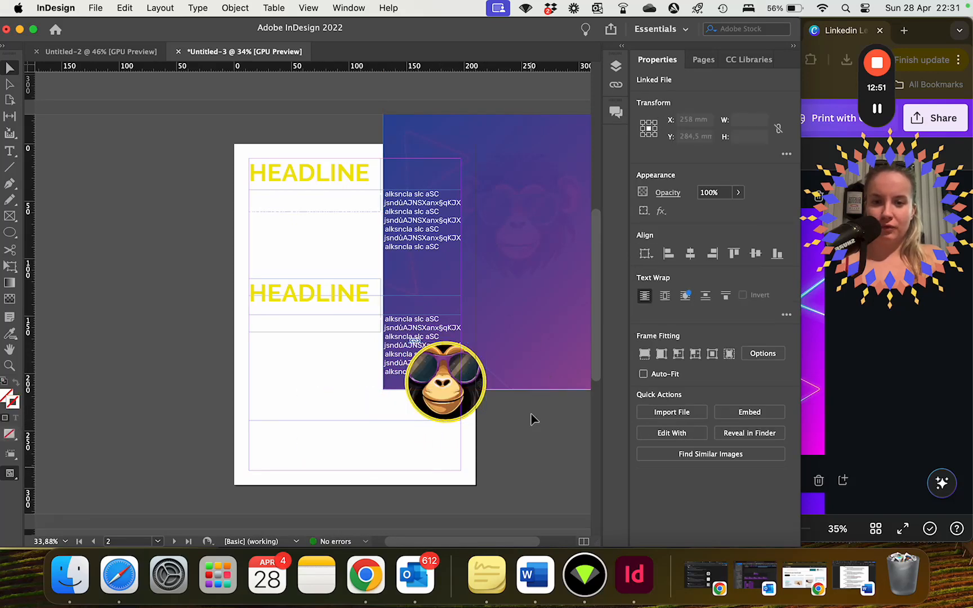
{"action": "mouse_move", "coordinate": [531, 413]}
{"action": "left_mouse_down"}
{"action": "mouse_move", "coordinate": [485, 276]}
{"action": "mouse_move", "coordinate": [398, 363]}
{"action": "mouse_move", "coordinate": [380, 343]}
{"action": "mouse_move", "coordinate": [422, 371]}
{"action": "mouse_move", "coordinate": [344, 437]}
{"action": "mouse_move", "coordinate": [266, 422]}
{"action": "left_mouse_up"}
{"action": "left_click", "coordinate": [565, 389]}
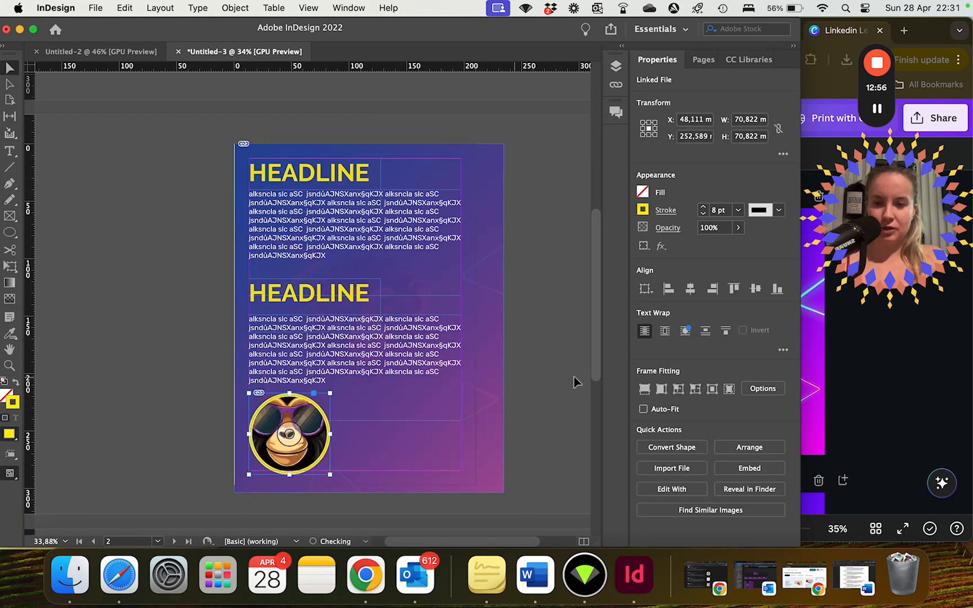
{"action": "left_click", "coordinate": [579, 376]}
- Draw a rectangle about 108 × 49.5 mm beside the monkey circle near the bottom of page 2, and deselect it
{"action": "left_click_drag", "start_coordinate": [9, 237], "coordinate": [52, 248]}
{"action": "mouse_move", "coordinate": [363, 401]}
{"action": "left_mouse_down"}
{"action": "mouse_move", "coordinate": [475, 464]}
{"action": "mouse_move", "coordinate": [487, 458]}
{"action": "left_mouse_up"}
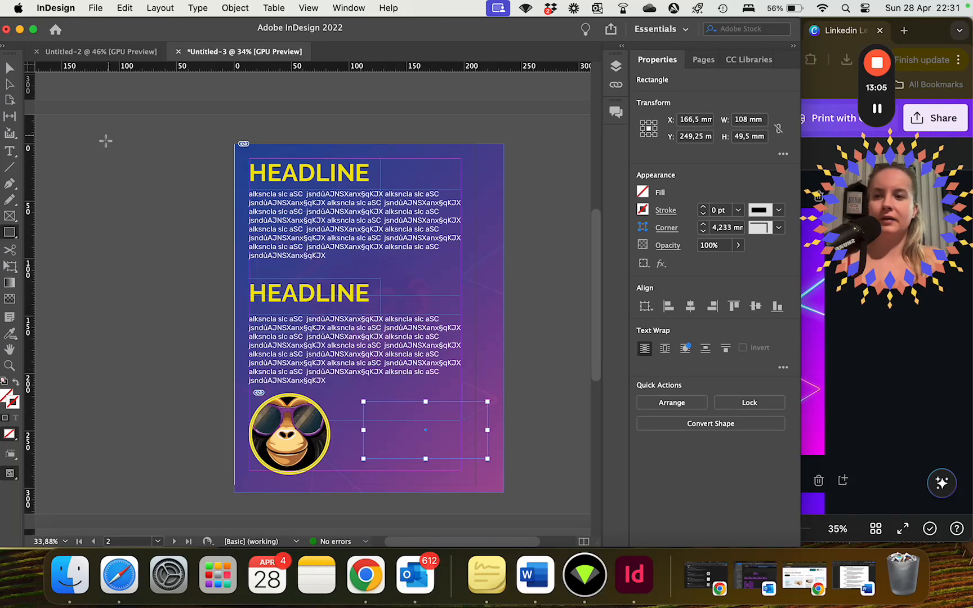
{"action": "left_click", "coordinate": [9, 68]}
{"action": "left_click", "coordinate": [179, 388]}
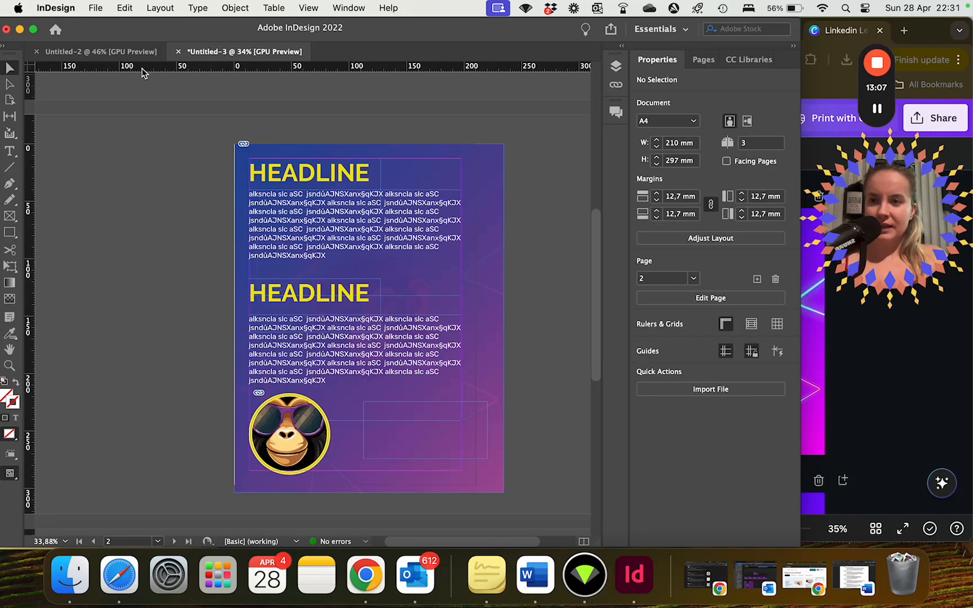
- Close both untitled documents, discarding the changes to Untitled-3
{"action": "left_click", "coordinate": [73, 52]}
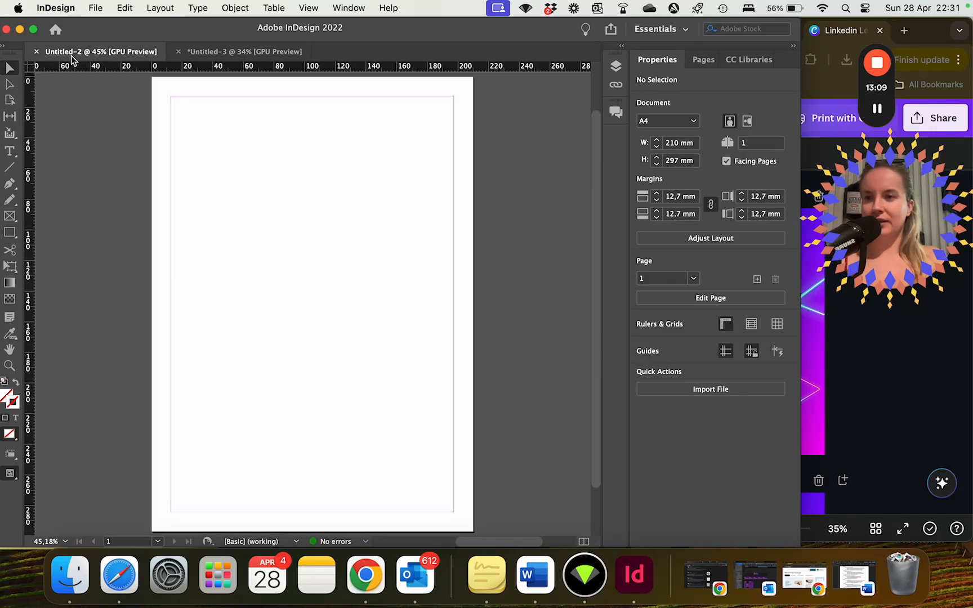
{"action": "left_click", "coordinate": [37, 52]}
{"action": "left_click", "coordinate": [37, 52]}
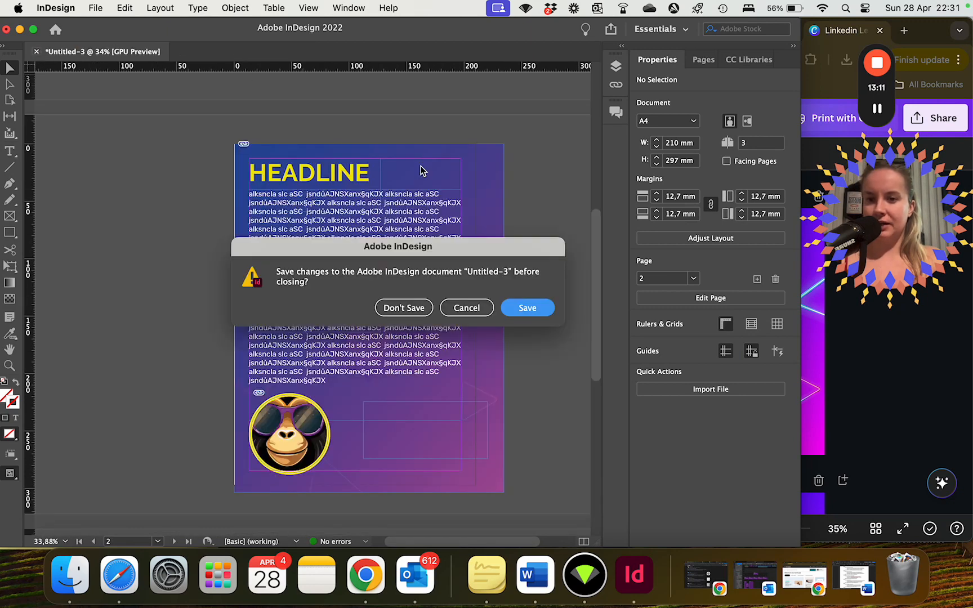
{"action": "left_click", "coordinate": [404, 308]}
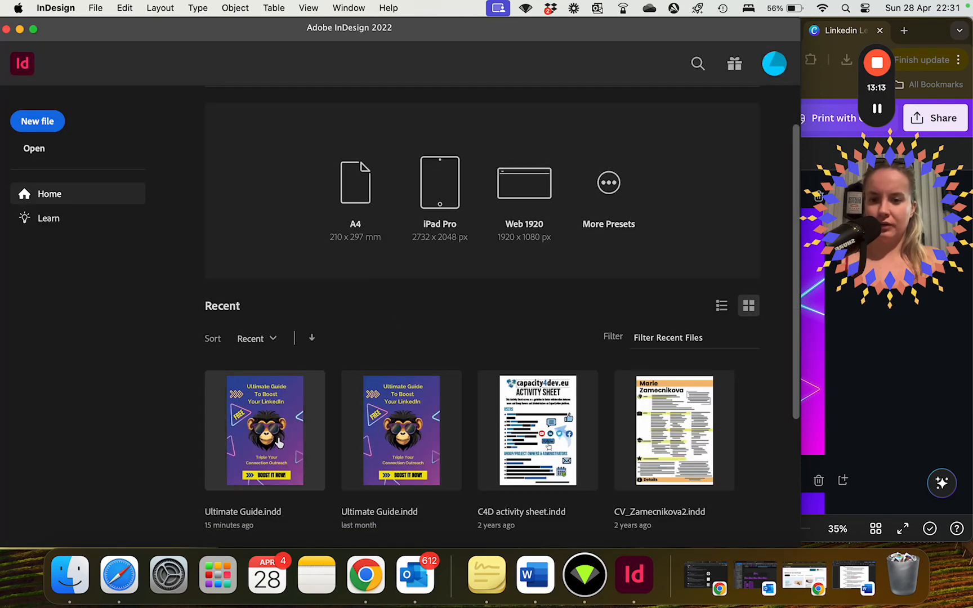
- Open the recent document "Ultimate Guide.indd" and browse through its pages back to the cover
{"action": "left_click", "coordinate": [278, 438]}
{"action": "scroll", "coordinate": [282, 395], "scroll_direction": "down", "scroll_amount": 20}
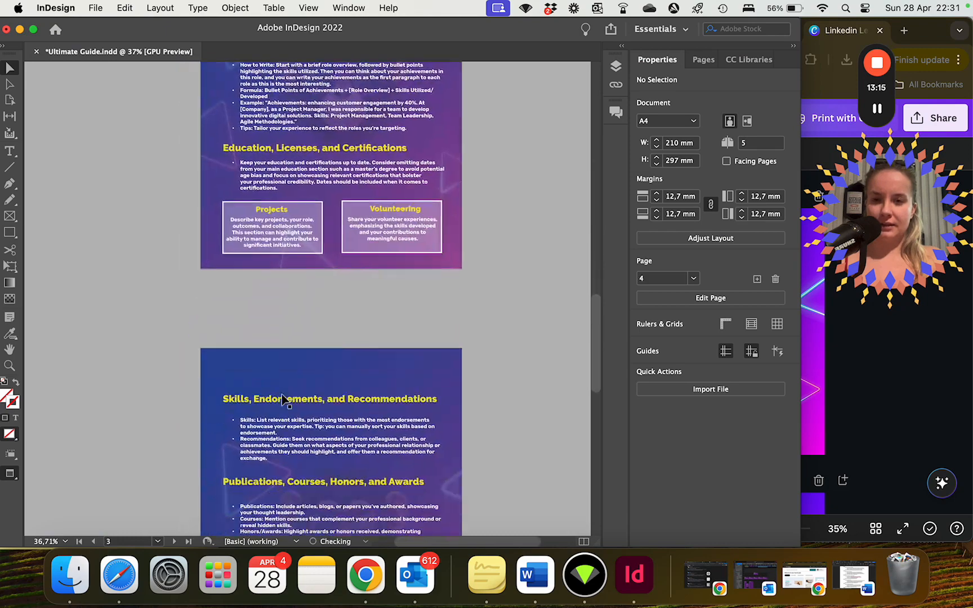
{"action": "scroll", "coordinate": [281, 395], "scroll_direction": "up", "scroll_amount": 20}
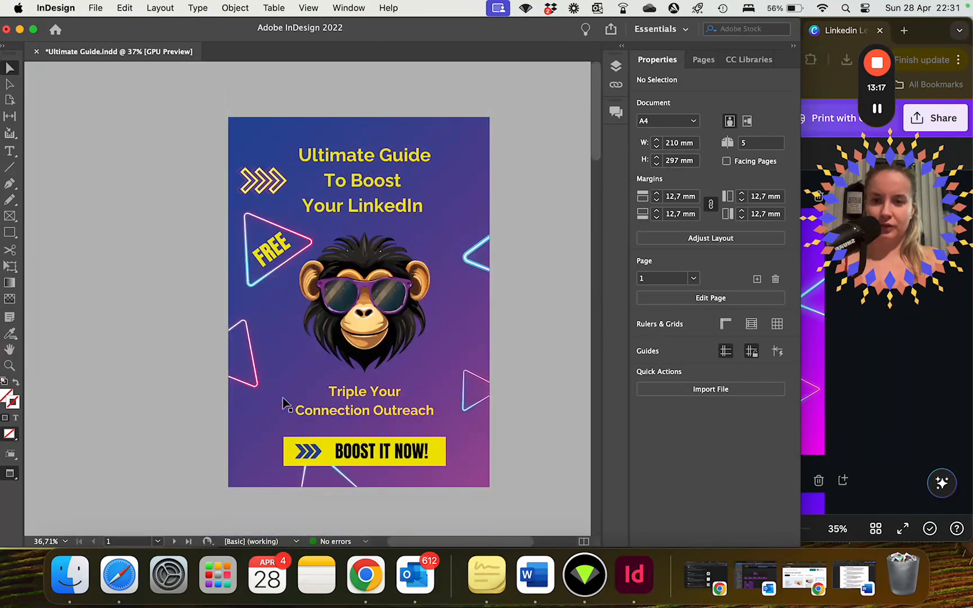
- Try shifting the cover artwork on page 1 slightly sideways and move it back into place
{"action": "mouse_move", "coordinate": [370, 191]}
{"action": "left_mouse_down"}
{"action": "mouse_move", "coordinate": [414, 194]}
{"action": "mouse_move", "coordinate": [367, 195]}
{"action": "left_mouse_up"}
{"action": "left_click", "coordinate": [525, 250]}
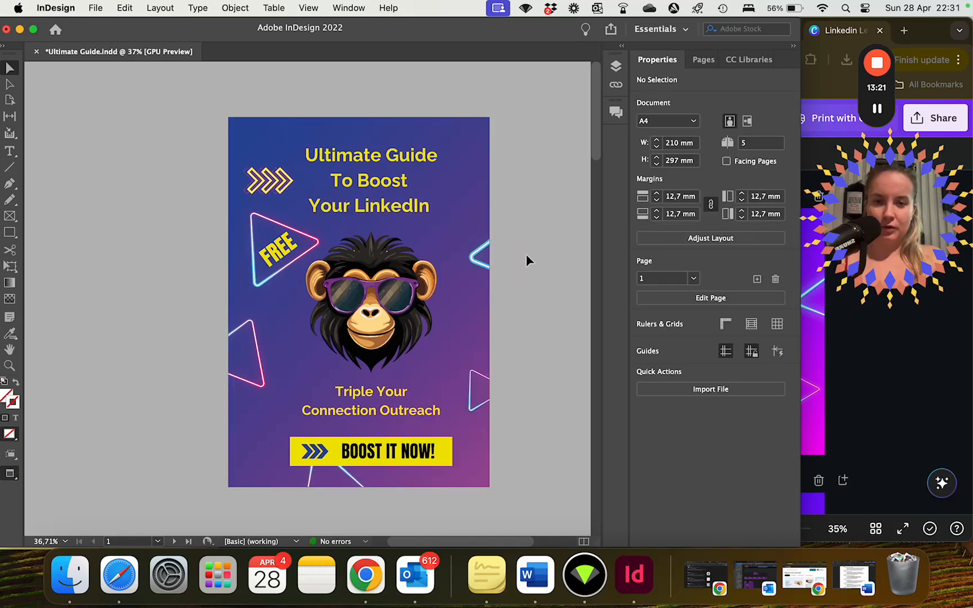
{"action": "left_click", "coordinate": [408, 248]}
{"action": "left_click", "coordinate": [555, 281]}
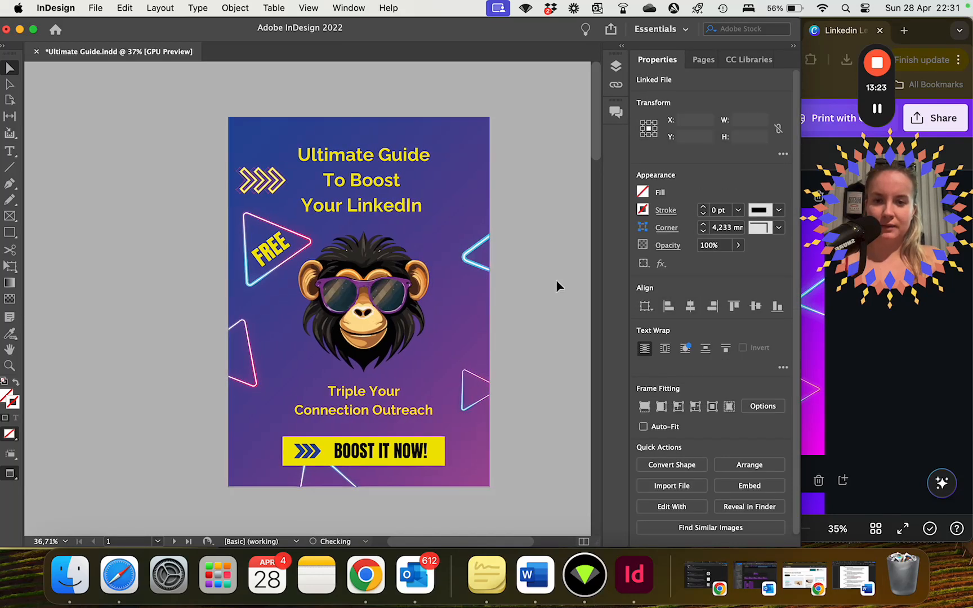
- Enlarge the workspace and examine the title, "Profile picture" heading and body text frames on page 2
{"action": "scroll", "coordinate": [556, 281], "scroll_direction": "down", "scroll_amount": 10}
{"action": "left_click", "coordinate": [347, 116]}
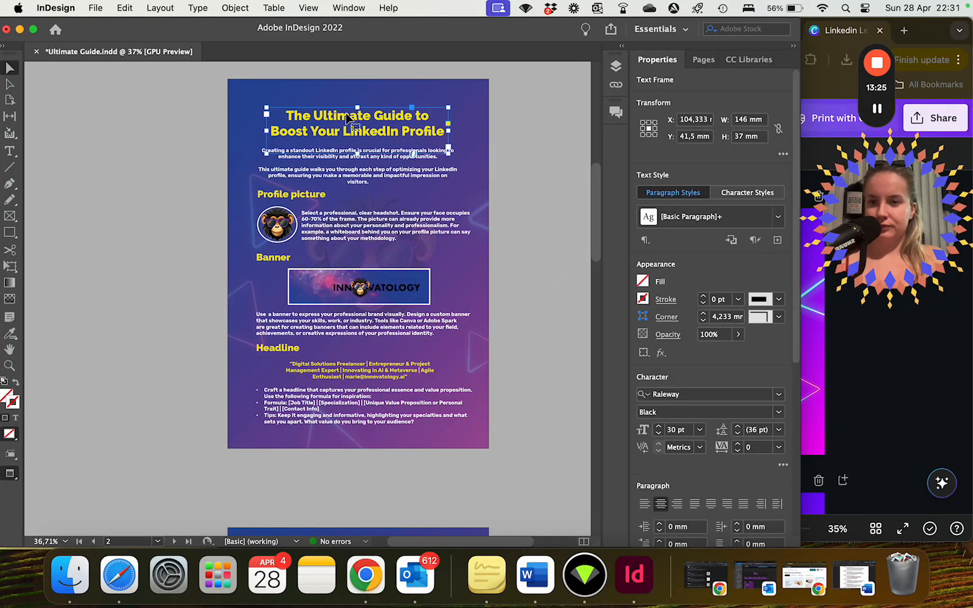
{"action": "left_click", "coordinate": [35, 29]}
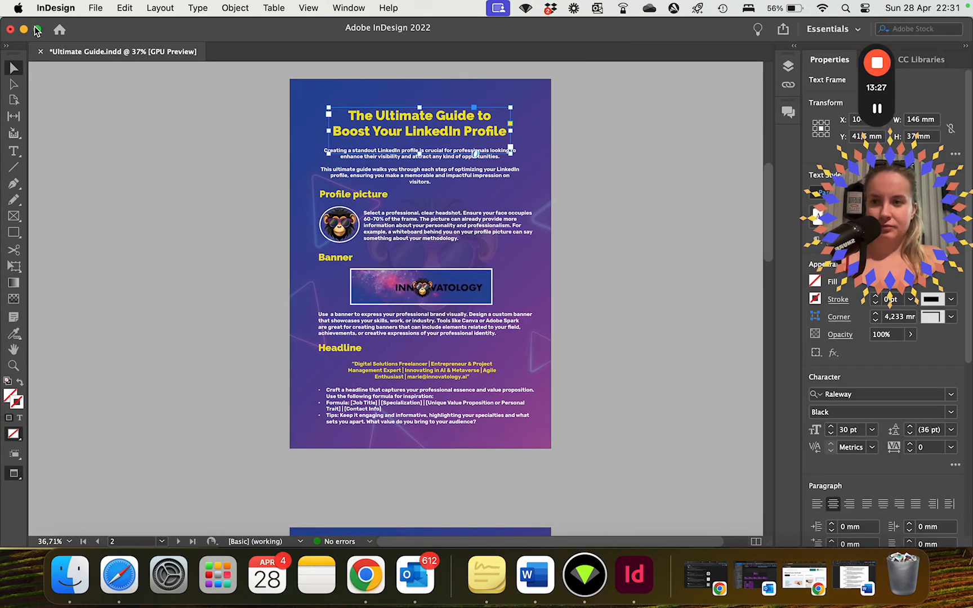
{"action": "scroll", "coordinate": [422, 278], "scroll_direction": "up", "scroll_amount": 3}
{"action": "scroll", "coordinate": [413, 268], "scroll_direction": "up", "scroll_amount": 6}
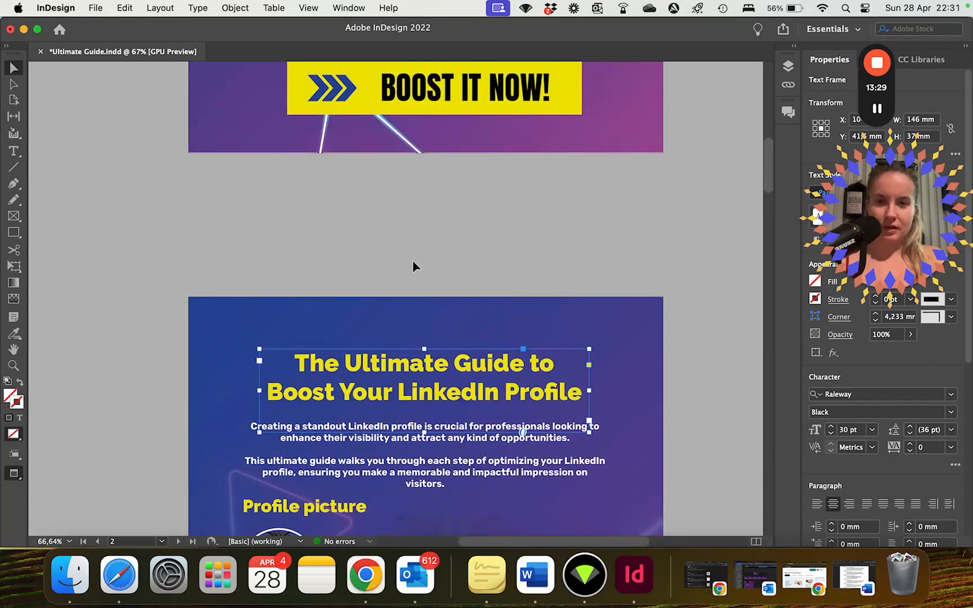
{"action": "scroll", "coordinate": [412, 268], "scroll_direction": "down", "scroll_amount": 4}
{"action": "left_click", "coordinate": [426, 269]}
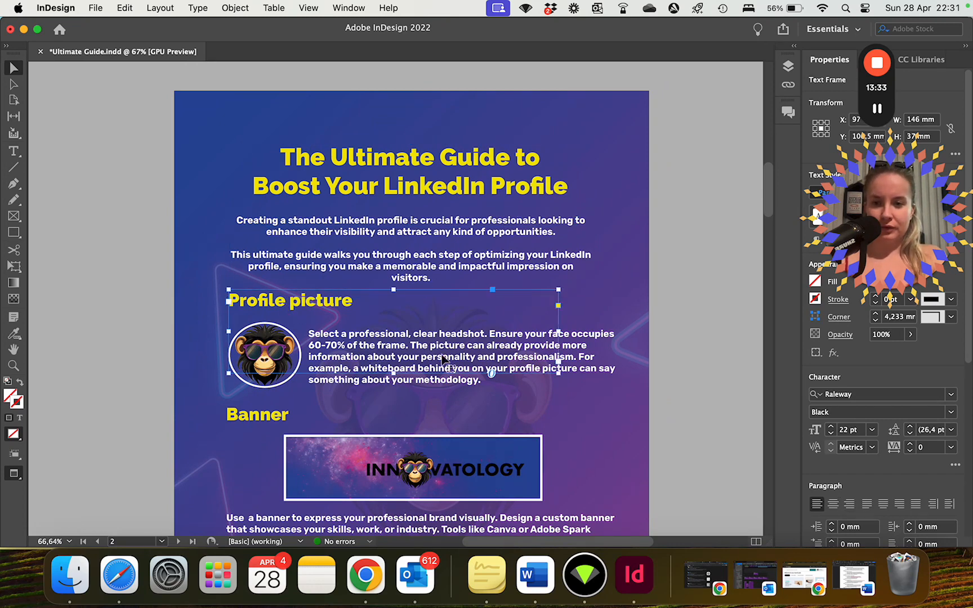
{"action": "left_click", "coordinate": [453, 395]}
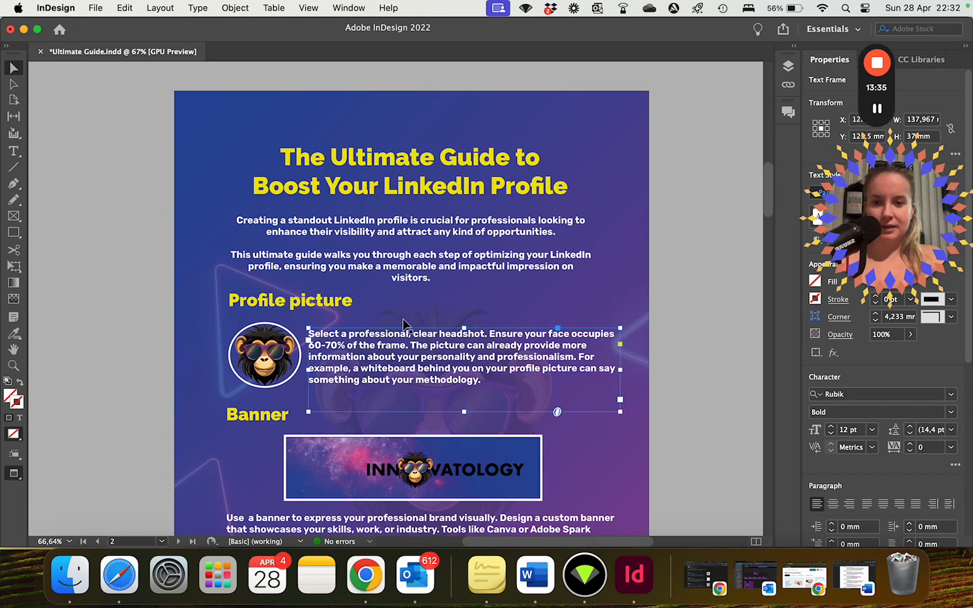
{"action": "left_click", "coordinate": [685, 284]}
- Examine the white-outlined banner image, the yellow headline quote and the bulleted tips on page 2
{"action": "scroll", "coordinate": [670, 298], "scroll_direction": "down", "scroll_amount": 2}
{"action": "scroll", "coordinate": [649, 312], "scroll_direction": "down", "scroll_amount": 6}
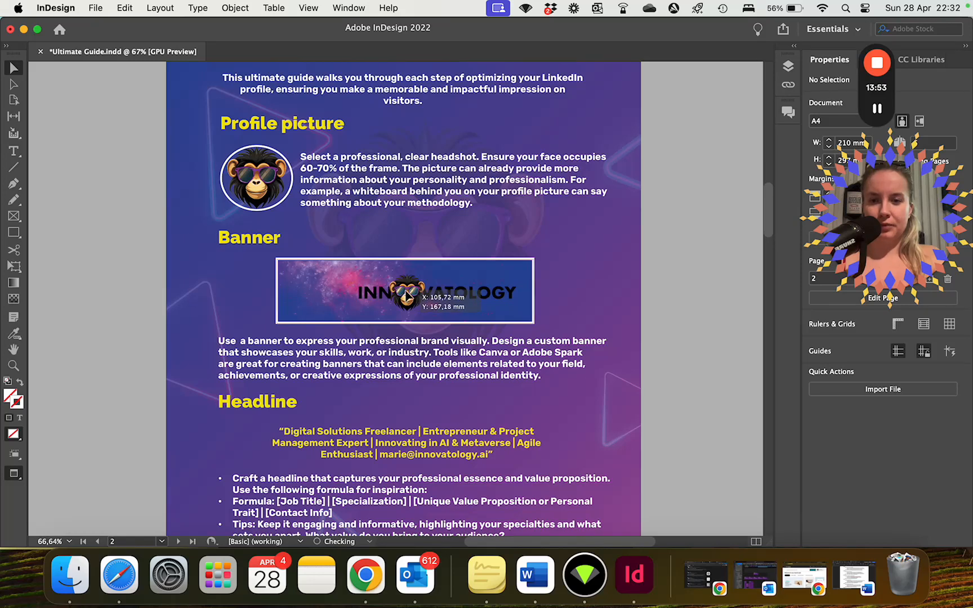
{"action": "left_click", "coordinate": [526, 265]}
{"action": "left_click_drag", "start_coordinate": [904, 187], "coordinate": [120, 258]}
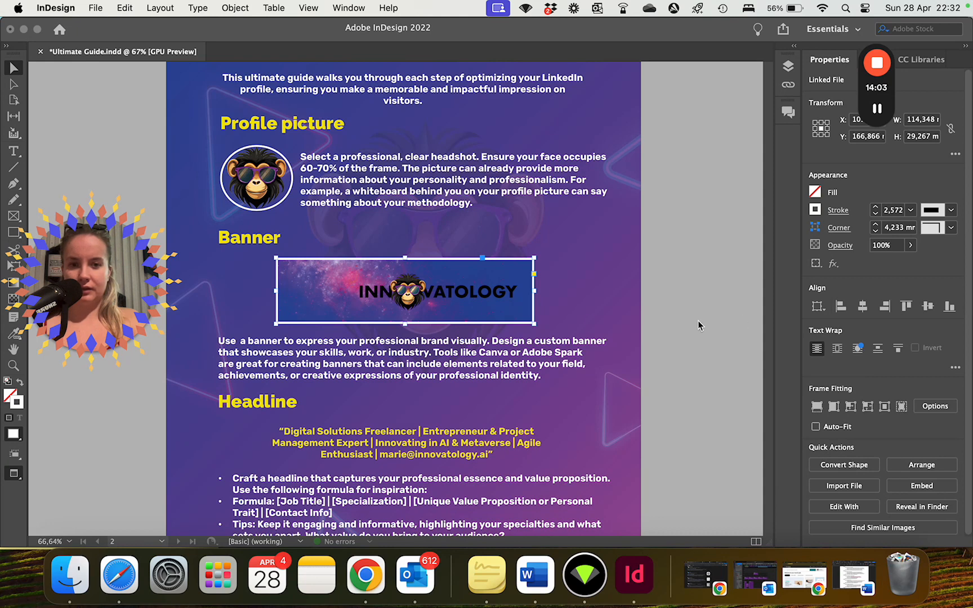
{"action": "scroll", "coordinate": [497, 371], "scroll_direction": "down", "scroll_amount": 4}
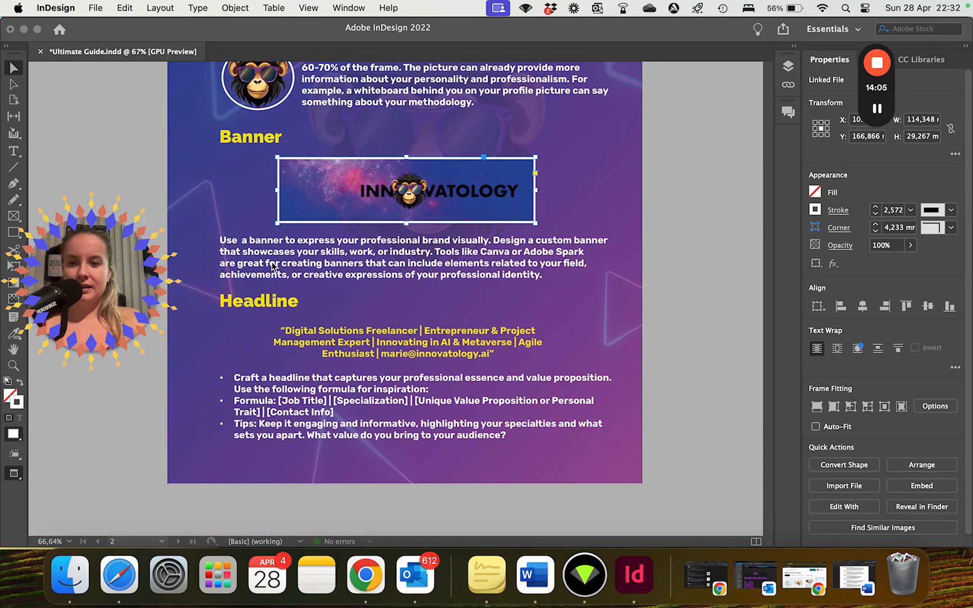
{"action": "left_click", "coordinate": [378, 345]}
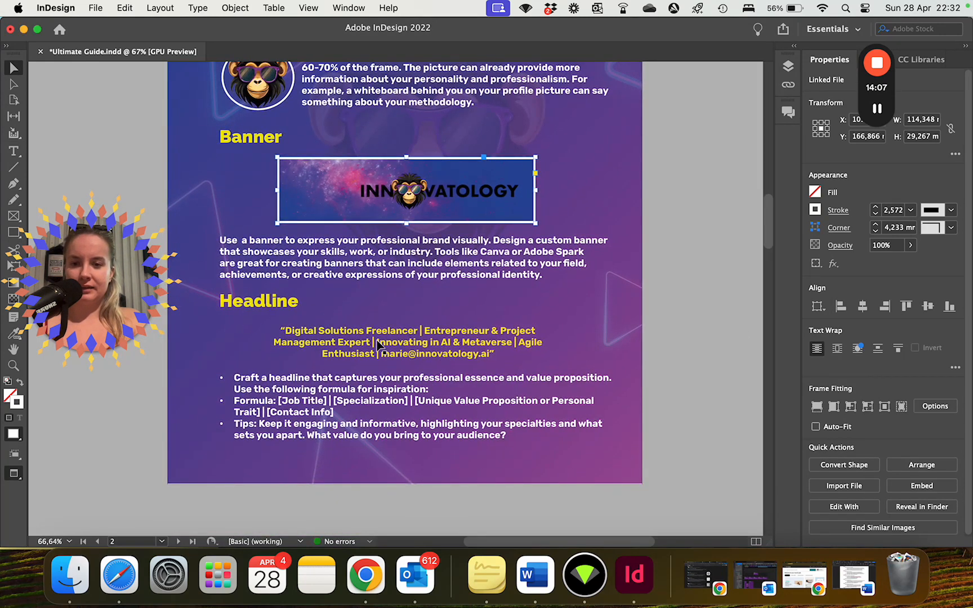
{"action": "left_click", "coordinate": [340, 341]}
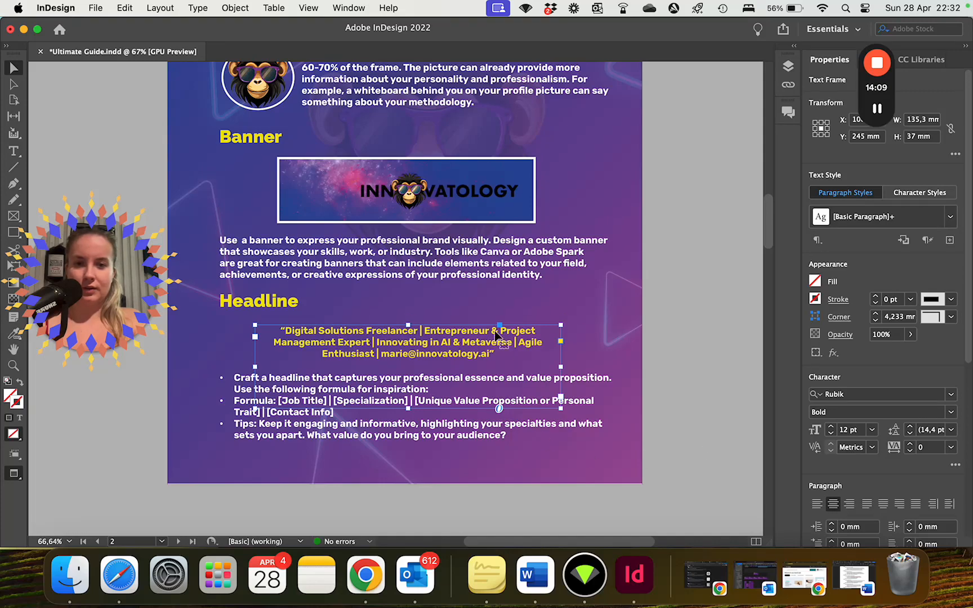
{"action": "scroll", "coordinate": [495, 335], "scroll_direction": "down", "scroll_amount": 4}
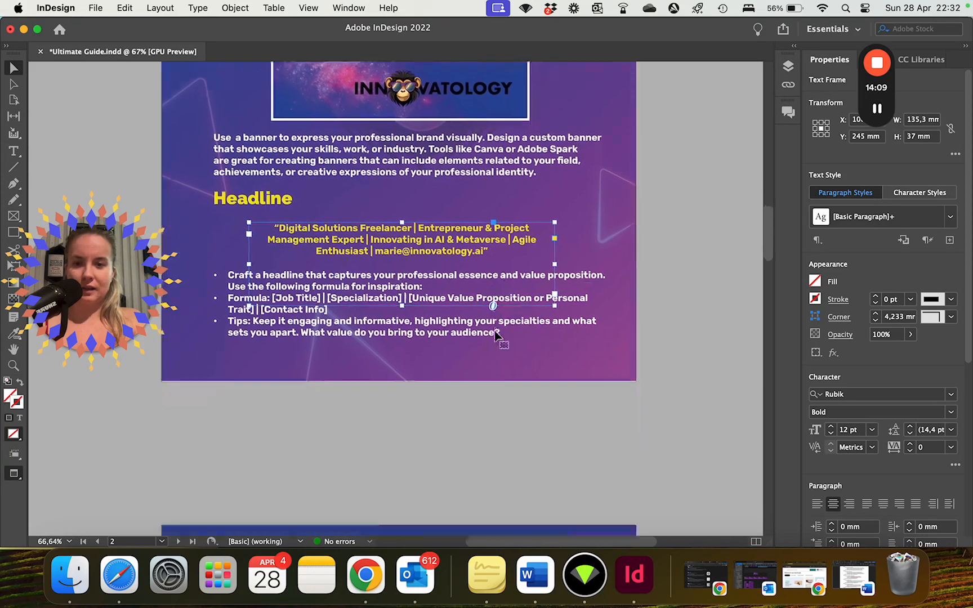
{"action": "left_click", "coordinate": [333, 311]}
{"action": "scroll", "coordinate": [349, 281], "scroll_direction": "up", "scroll_amount": 20}
{"action": "scroll", "coordinate": [384, 236], "scroll_direction": "down", "scroll_amount": 20}
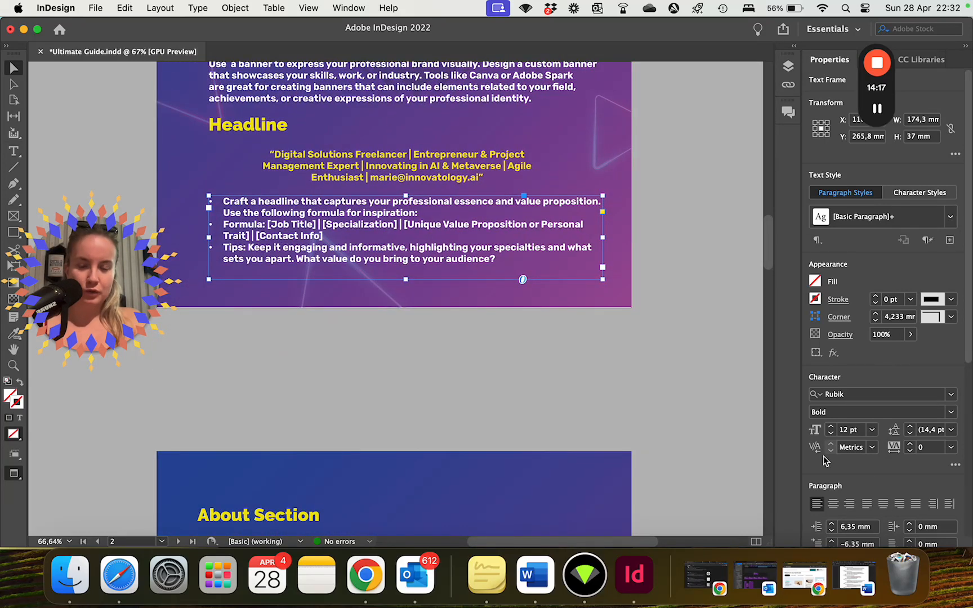
{"action": "scroll", "coordinate": [422, 224], "scroll_direction": "up", "scroll_amount": 10}
- Select the yellow quote text under "Headline" to check its font and fill, and deselect it
{"action": "left_click", "coordinate": [355, 426]}
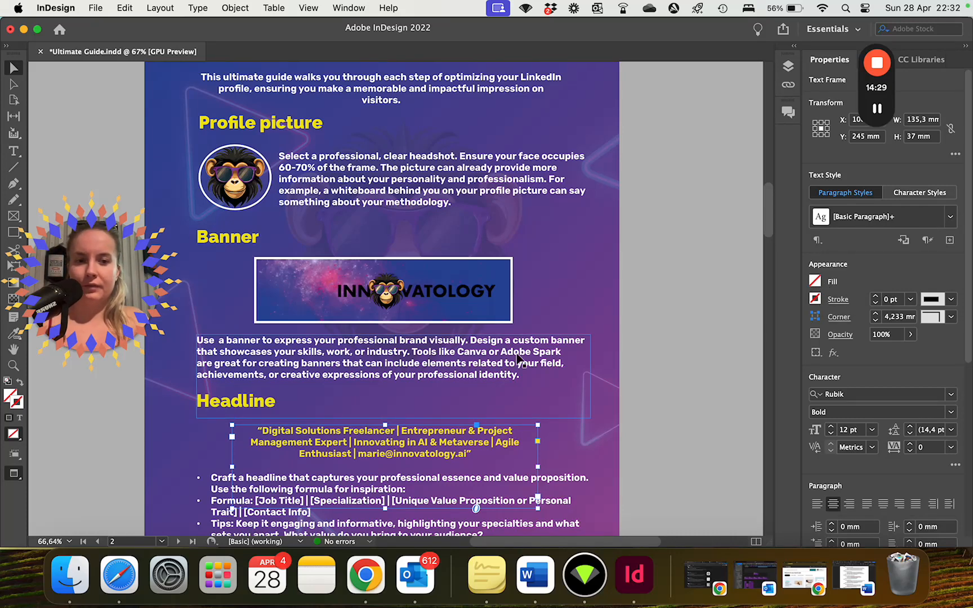
{"action": "triple_click", "coordinate": [348, 443]}
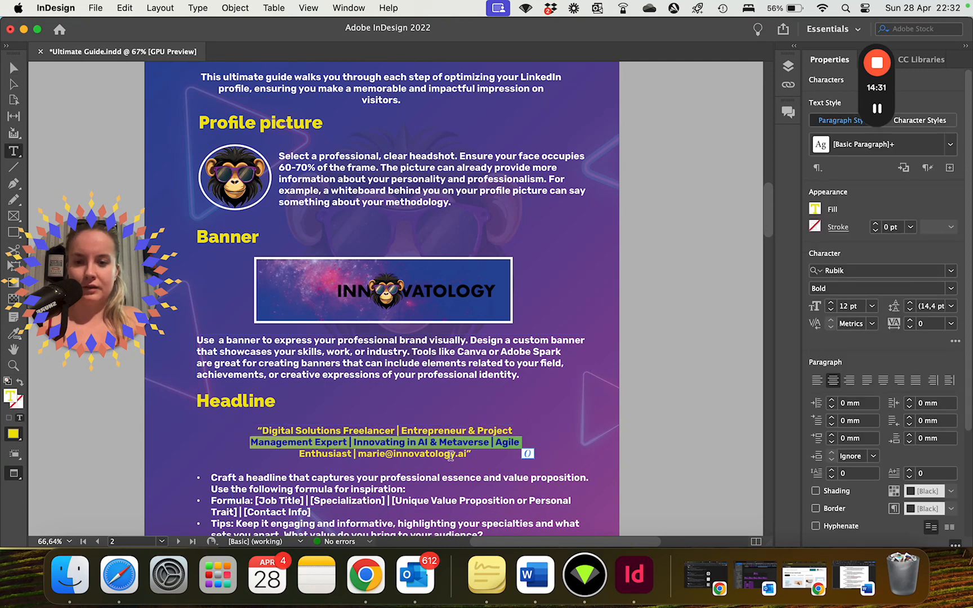
{"action": "left_click", "coordinate": [480, 453]}
{"action": "key", "text": "super+a"}
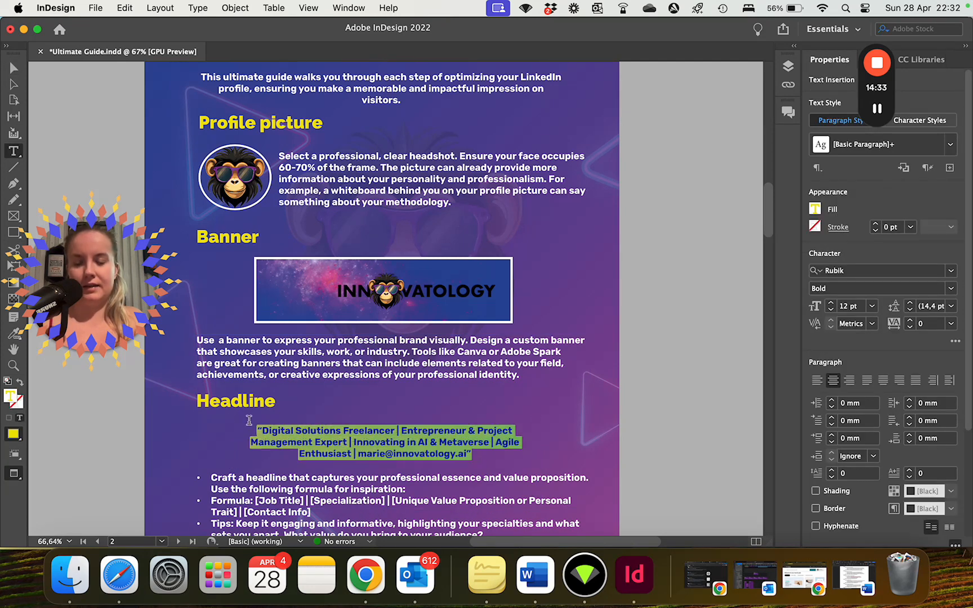
{"action": "left_click_drag", "start_coordinate": [260, 430], "coordinate": [471, 454]}
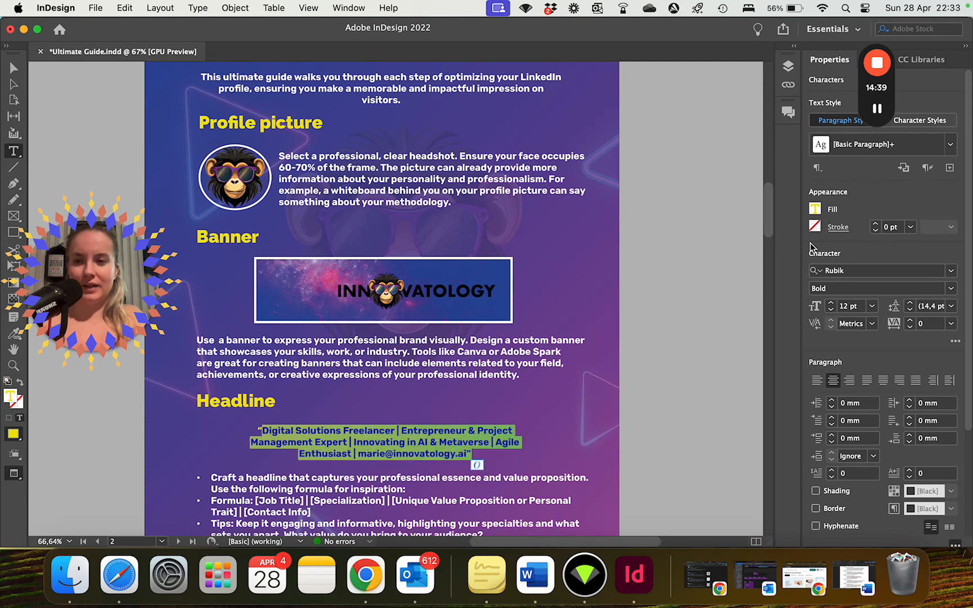
{"action": "left_click", "coordinate": [548, 426]}
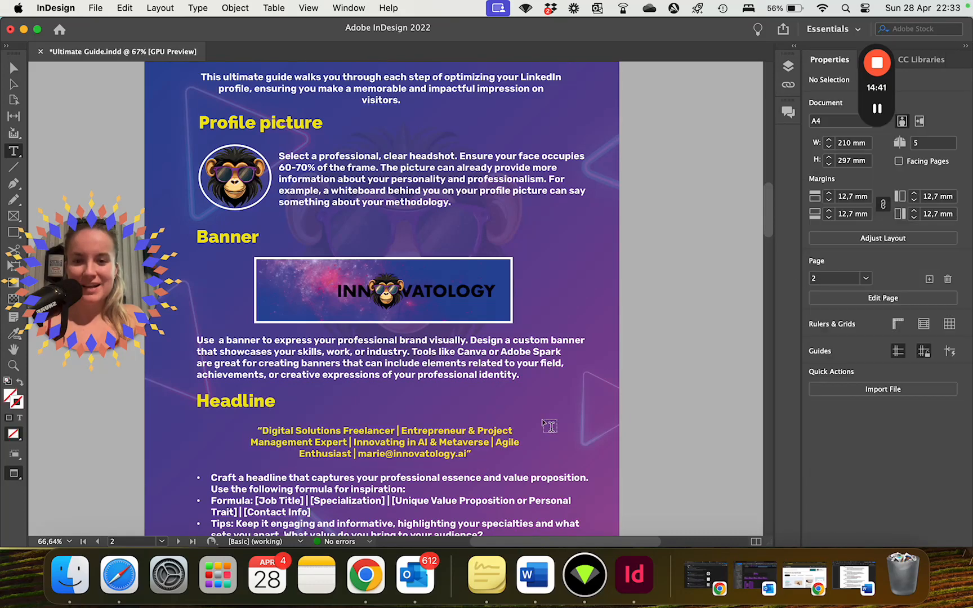